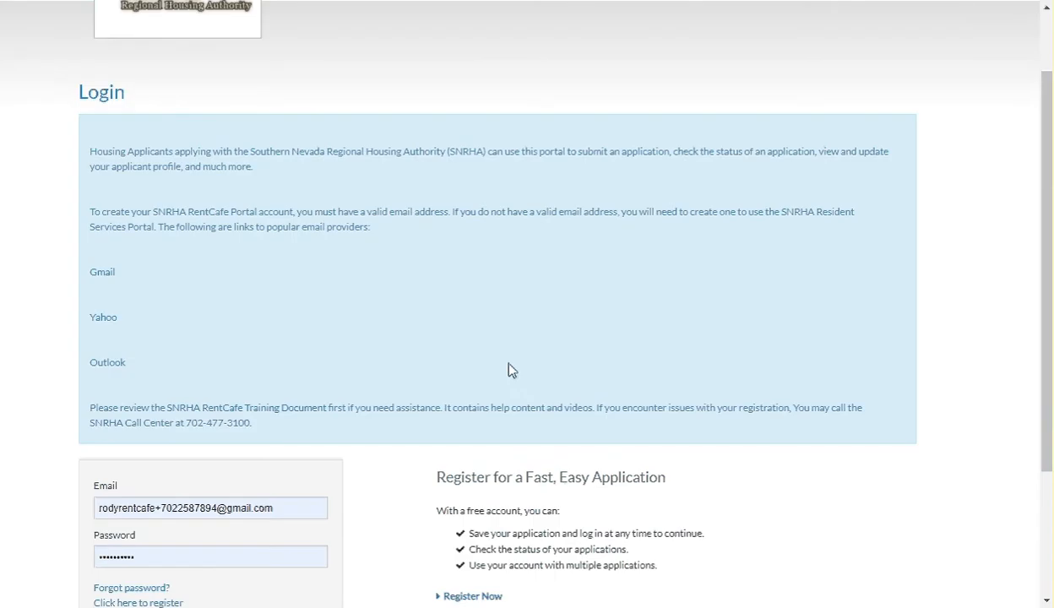
Step: Log in to the housing applicant portal with the e-mail and password already filled in
scroll(297, 387, "up", 1)
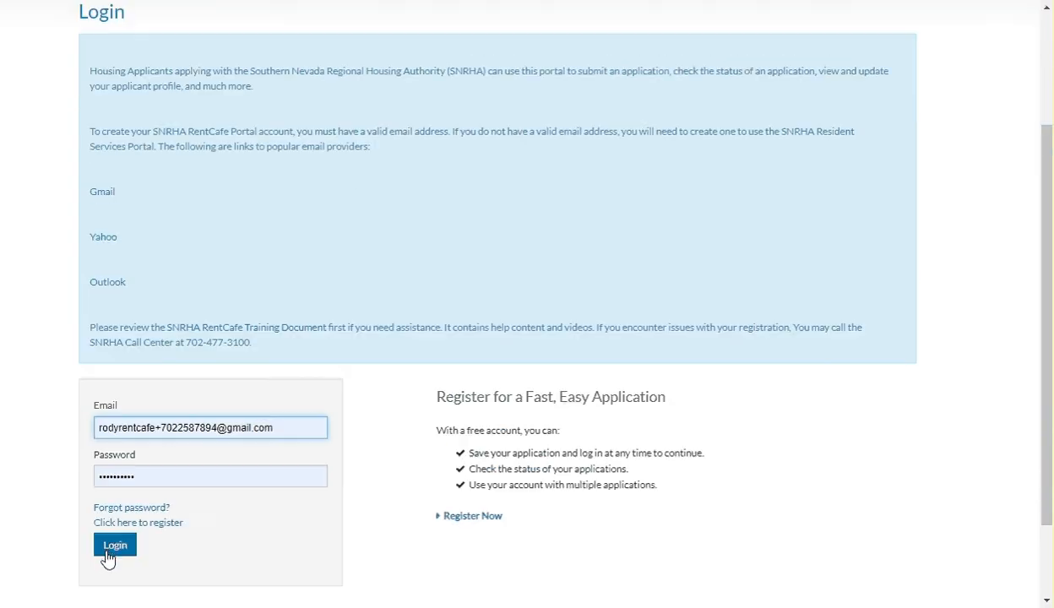
left_click(115, 547)
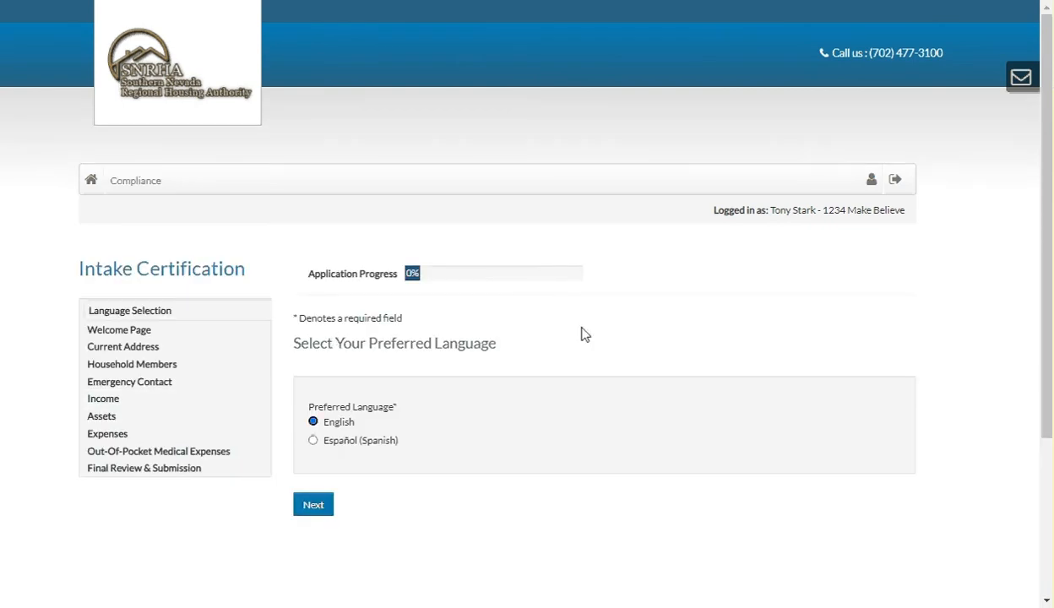
Step: Keep English as the preferred language and proceed past the welcome page to the current address section
scroll(583, 326, "down", 1)
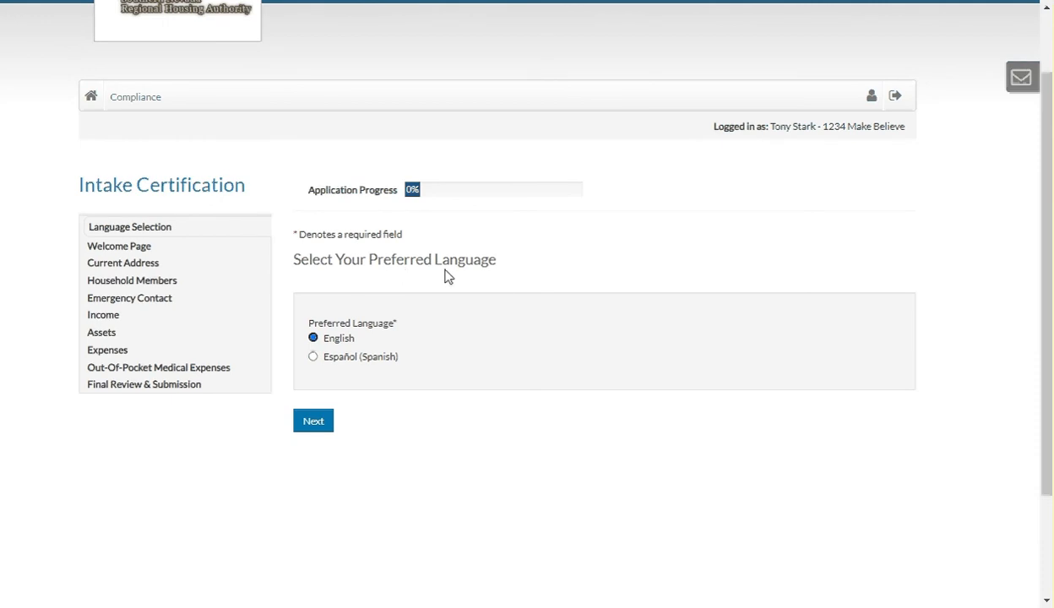
left_click(308, 430)
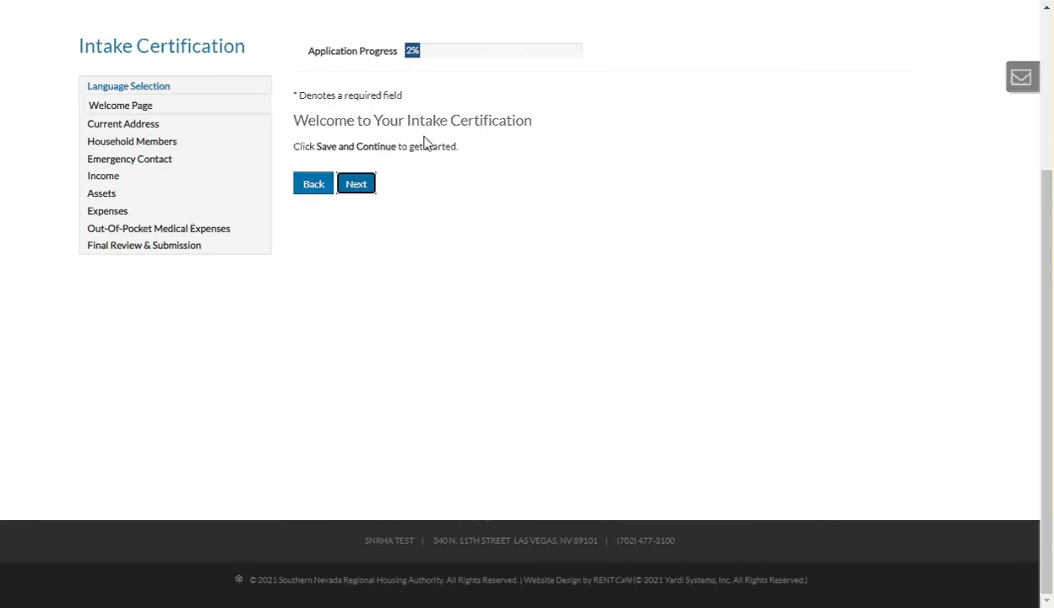
left_click(361, 192)
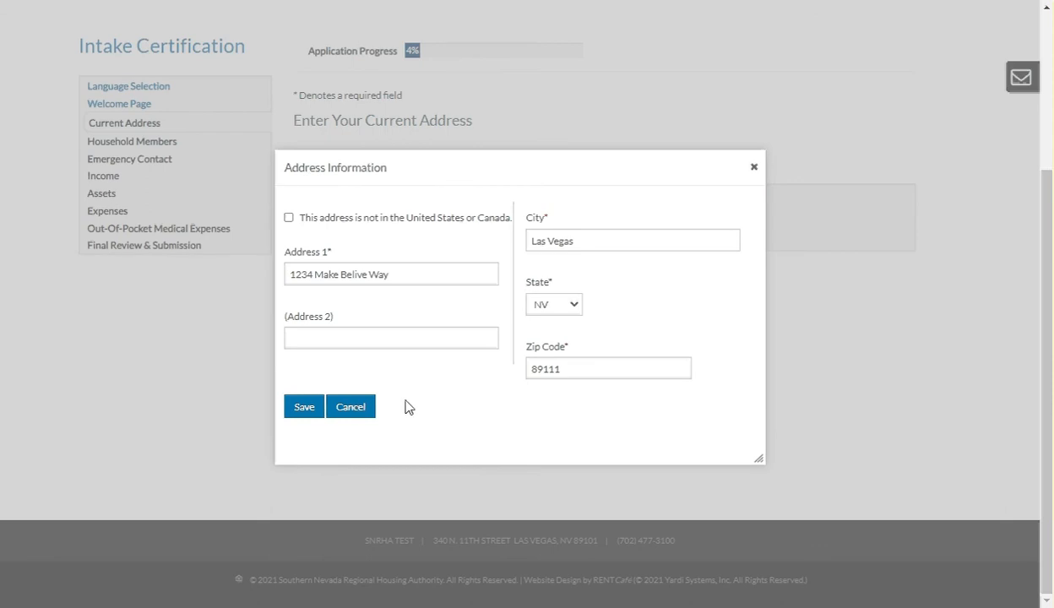
Step: Save the applicant's current address and continue to the household members section
left_click(302, 411)
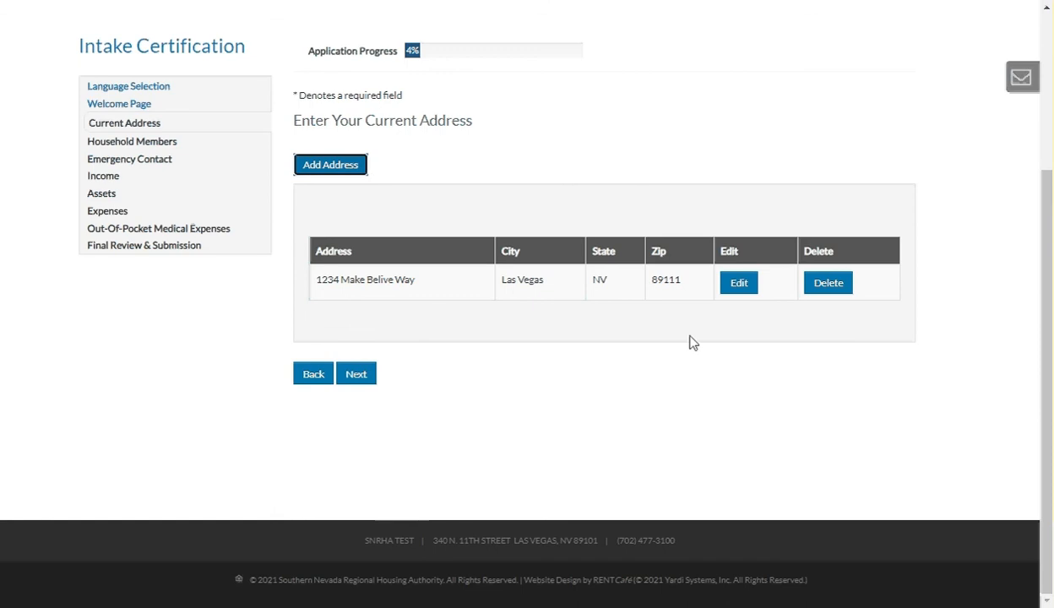
left_click(358, 376)
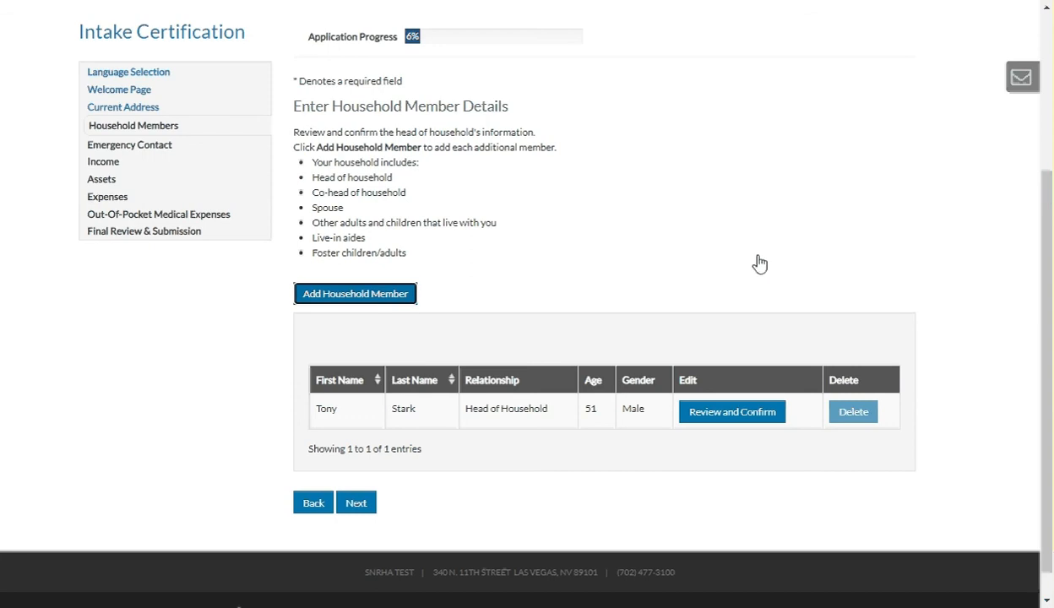
Step: Add a female spouse as a household member with her personal details, U.S. citizen Yes, disabled No, Hispanic No and White Yes, and save her record
key("Return")
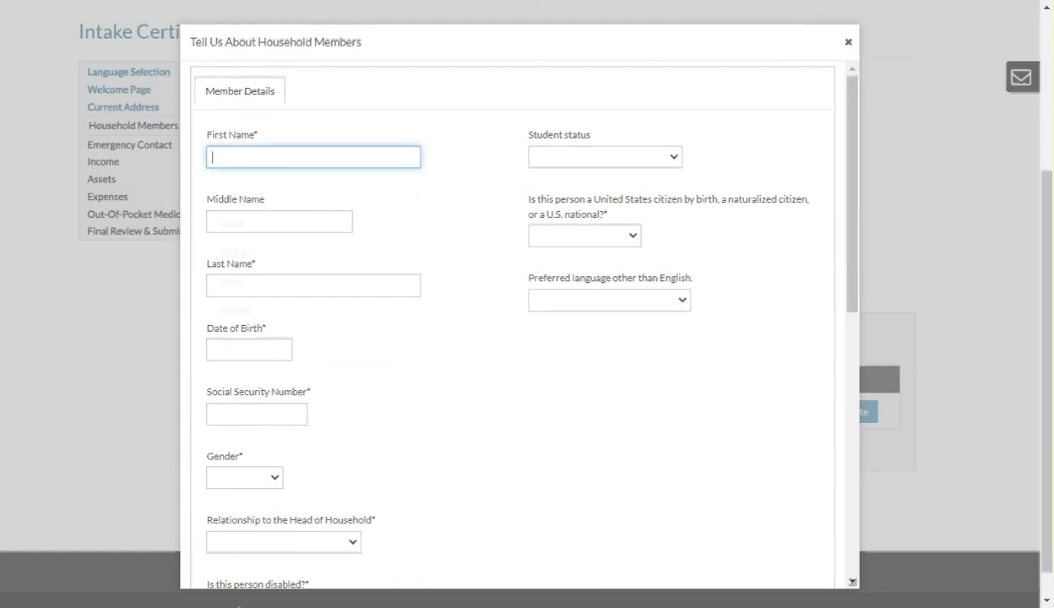
left_click_drag(657, 48, 663, 38)
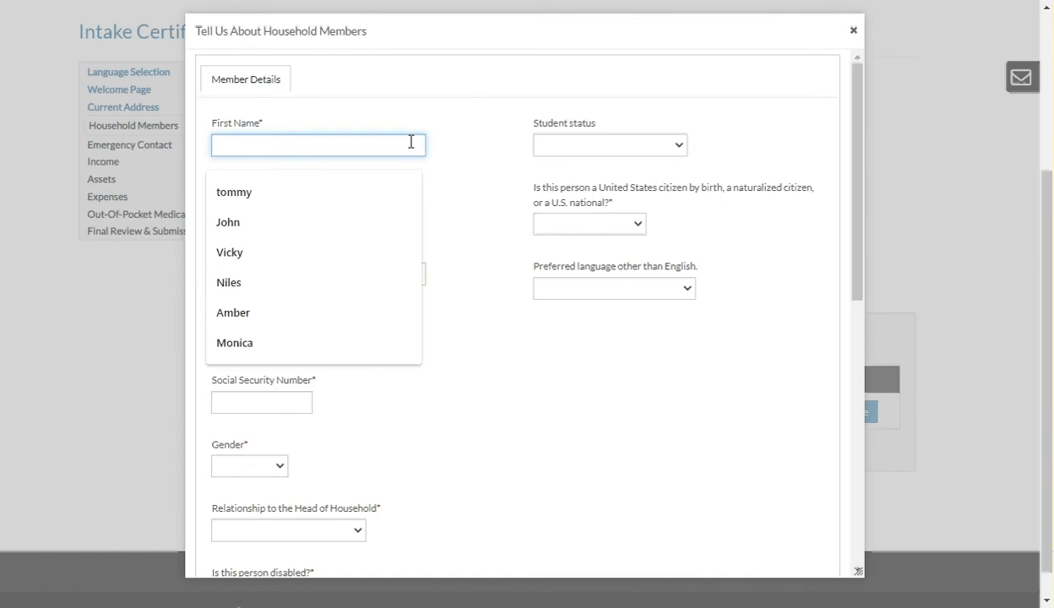
left_click(726, 420)
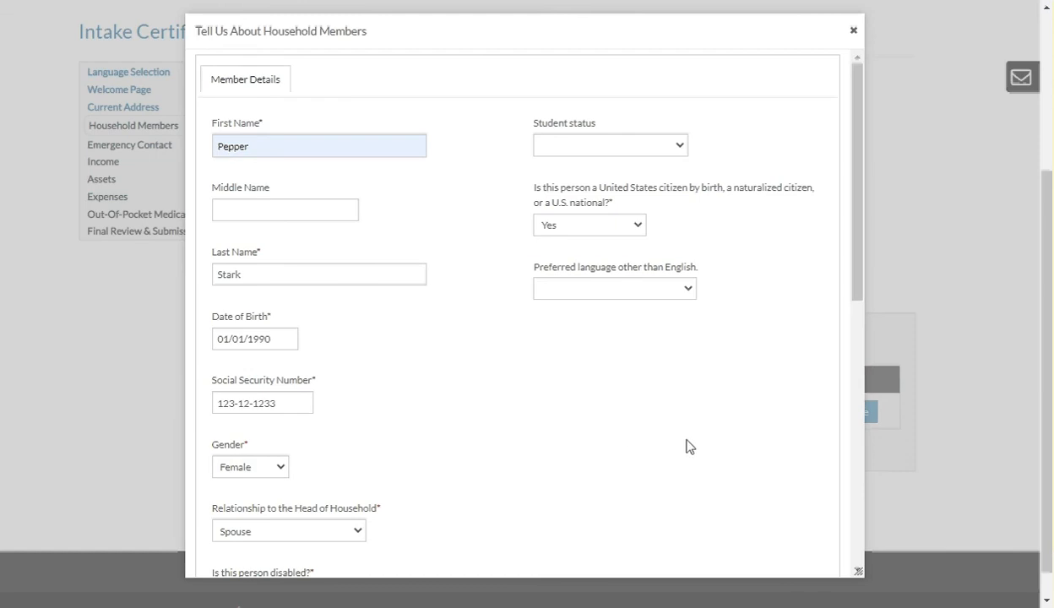
scroll(685, 446, "down", 4)
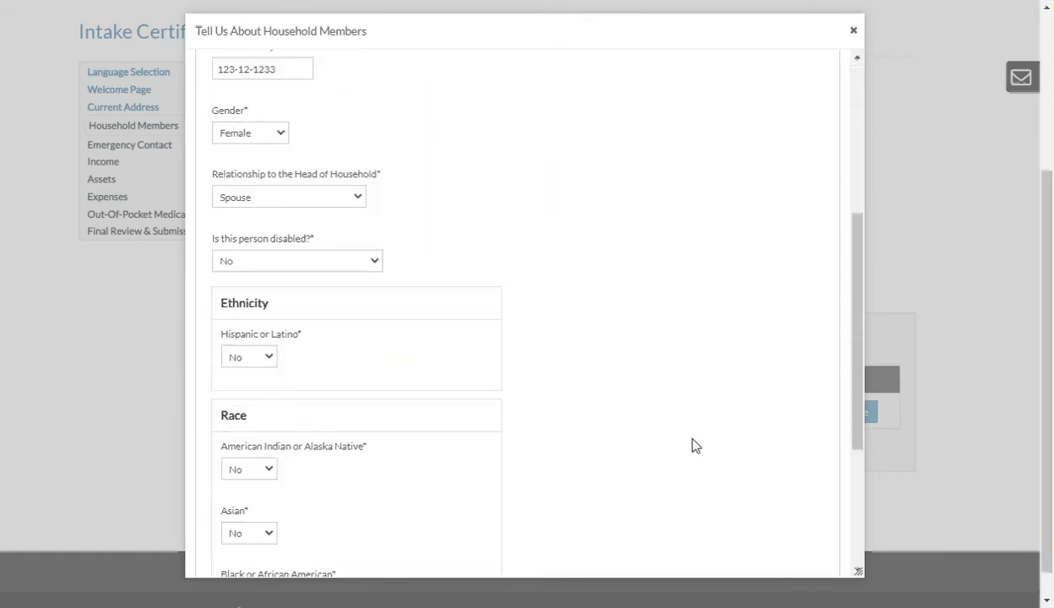
scroll(692, 446, "down", 4)
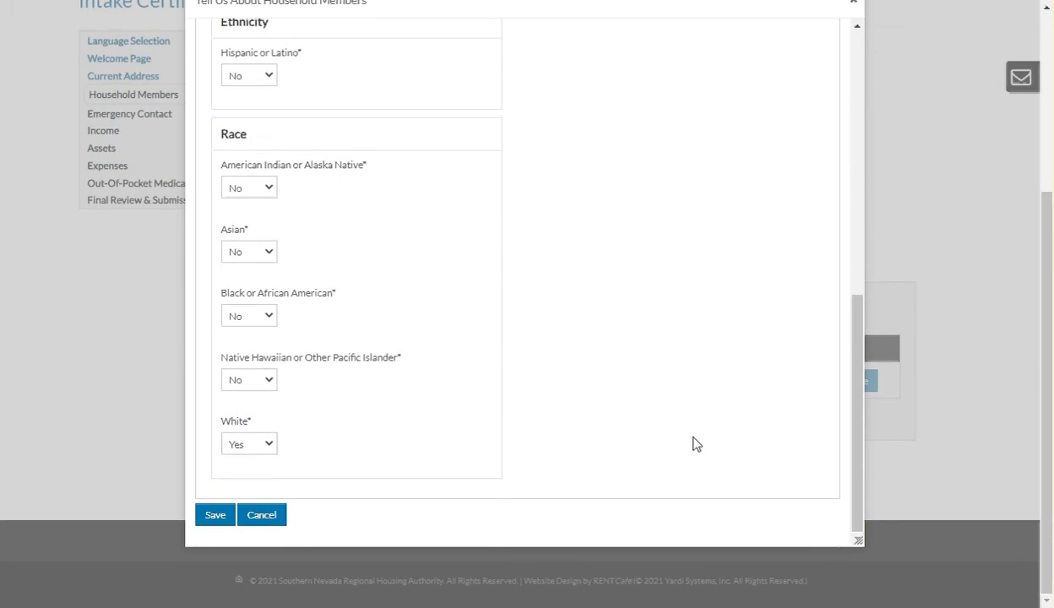
scroll(694, 444, "up", 8)
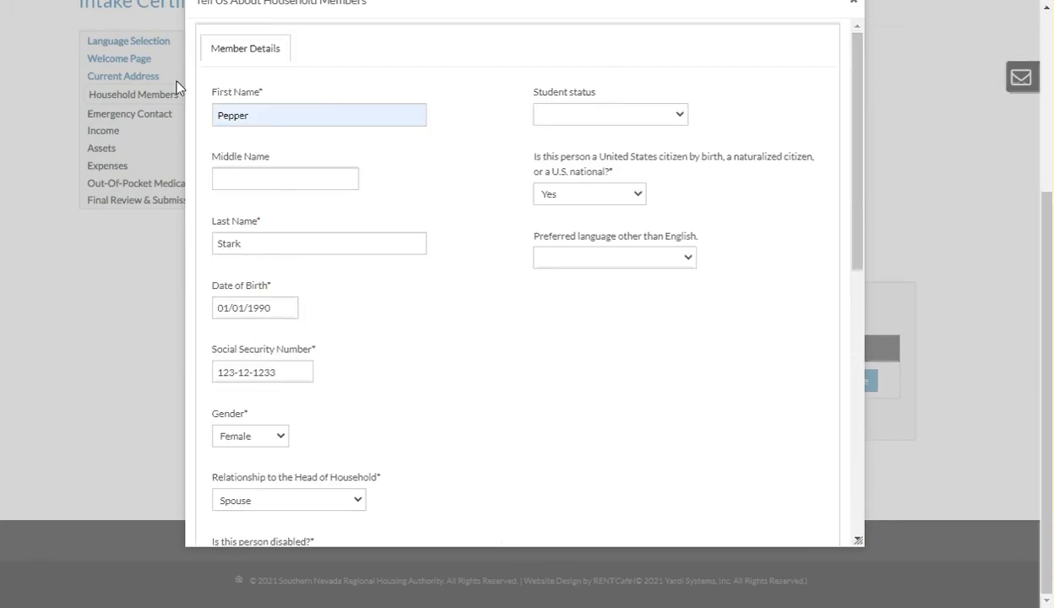
scroll(536, 291, "down", 6)
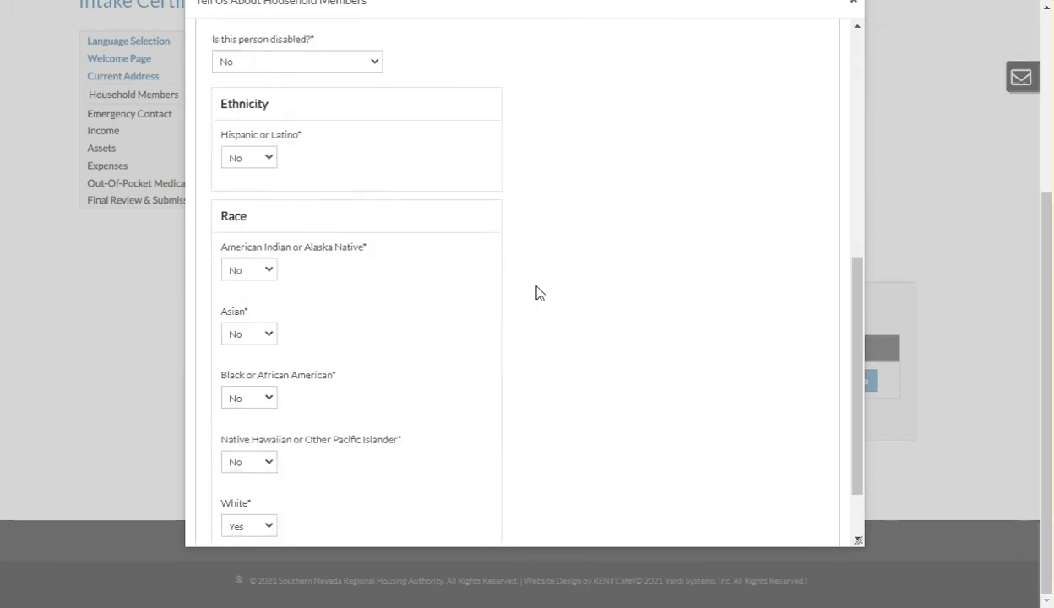
scroll(536, 292, "down", 1)
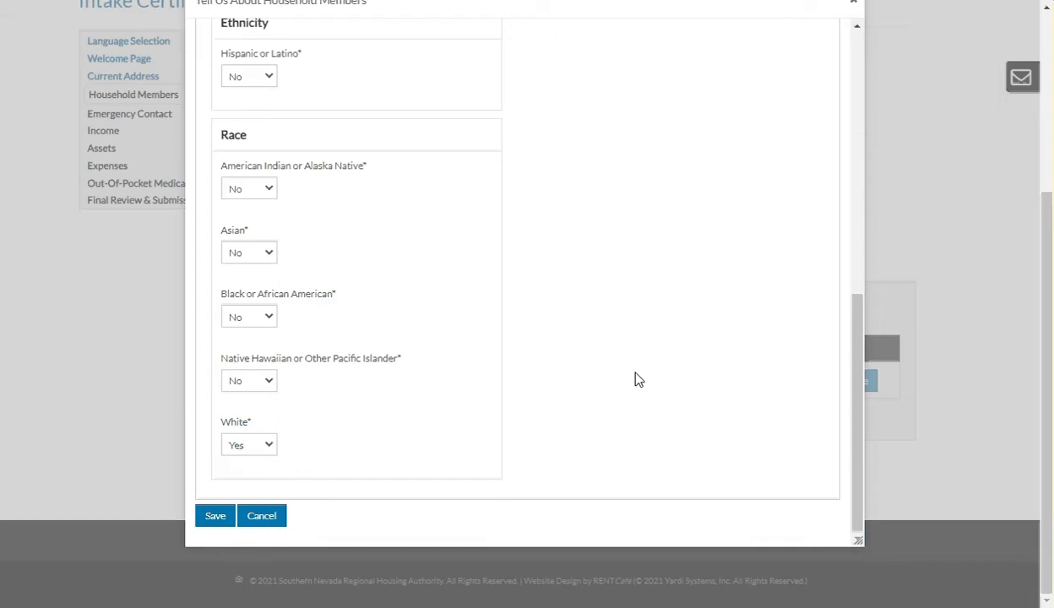
scroll(834, 200, "down", 1)
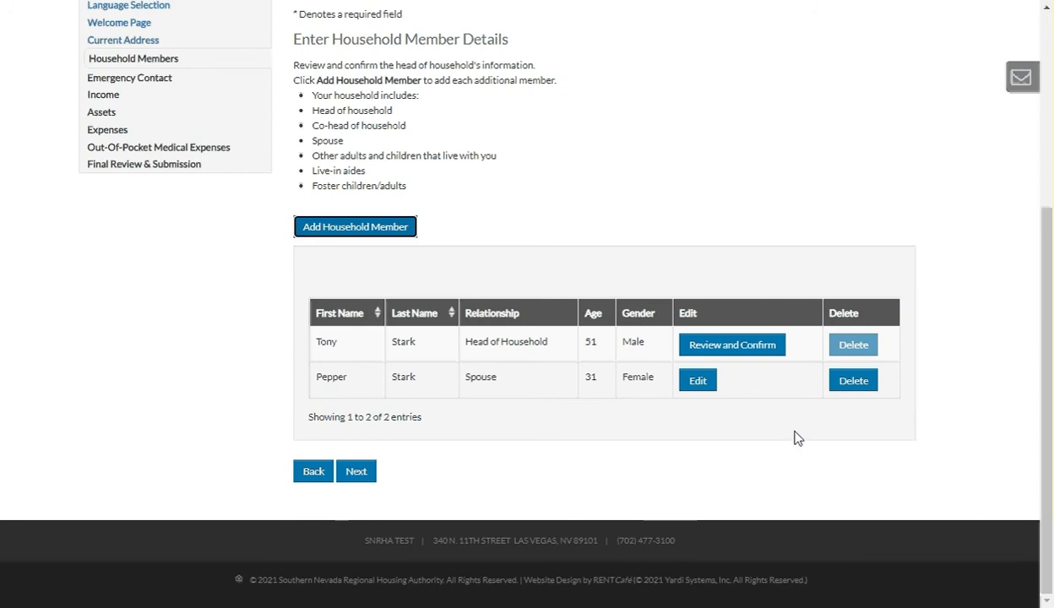
Step: Review and save the head of household's member details, and continue to the emergency contact section
left_click(757, 353)
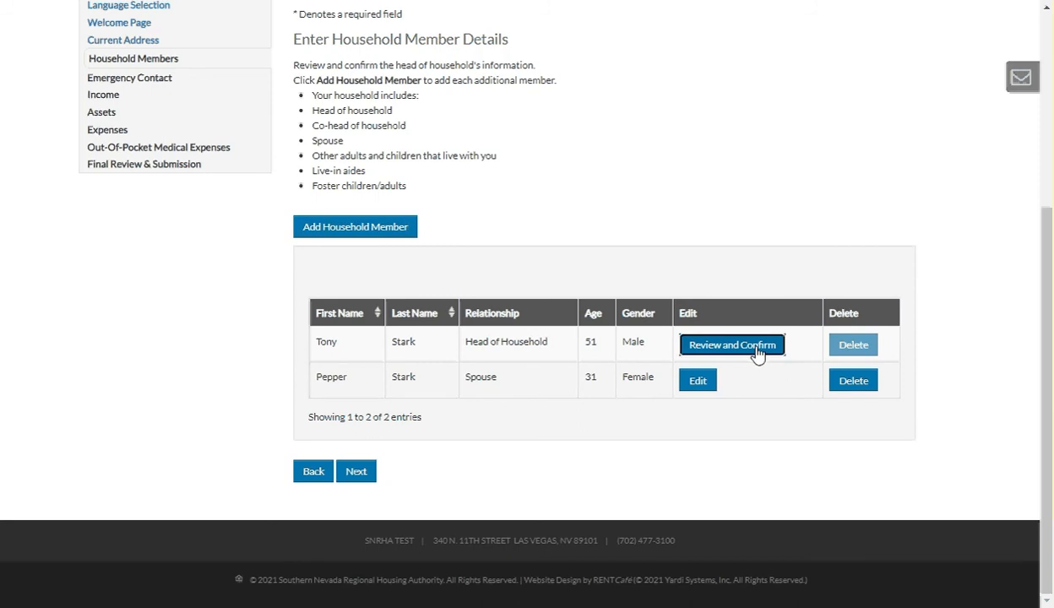
scroll(757, 353, "up", 1)
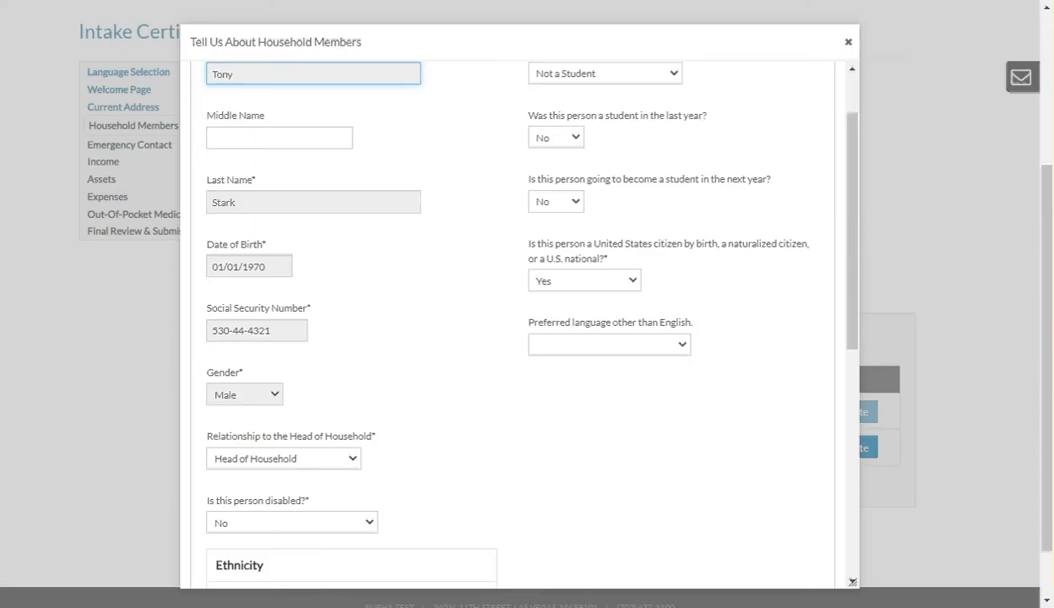
scroll(620, 289, "down", 5)
scroll(620, 289, "up", 5)
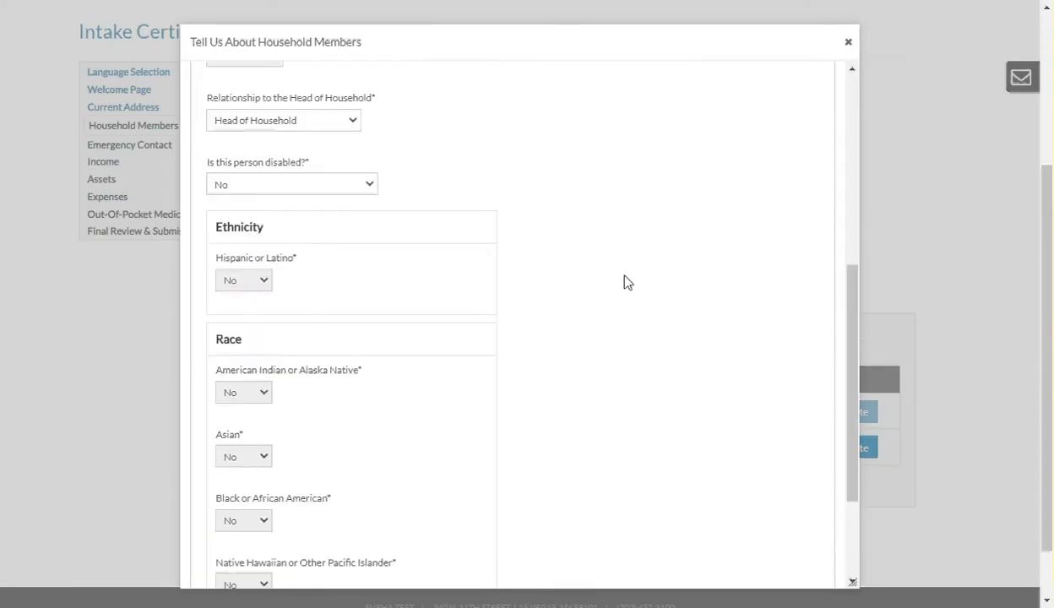
scroll(629, 272, "down", 6)
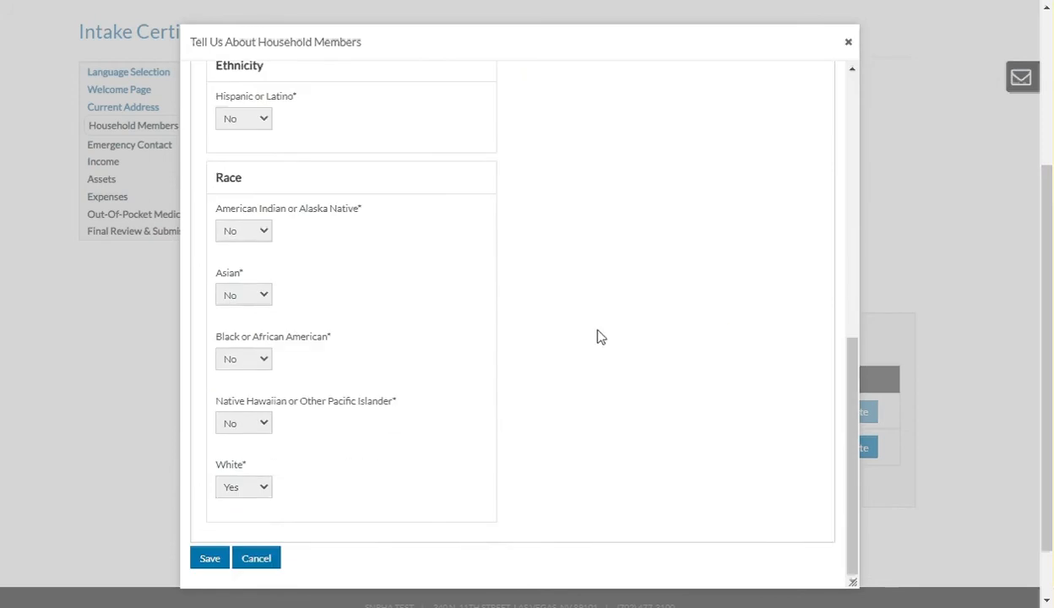
left_click(216, 563)
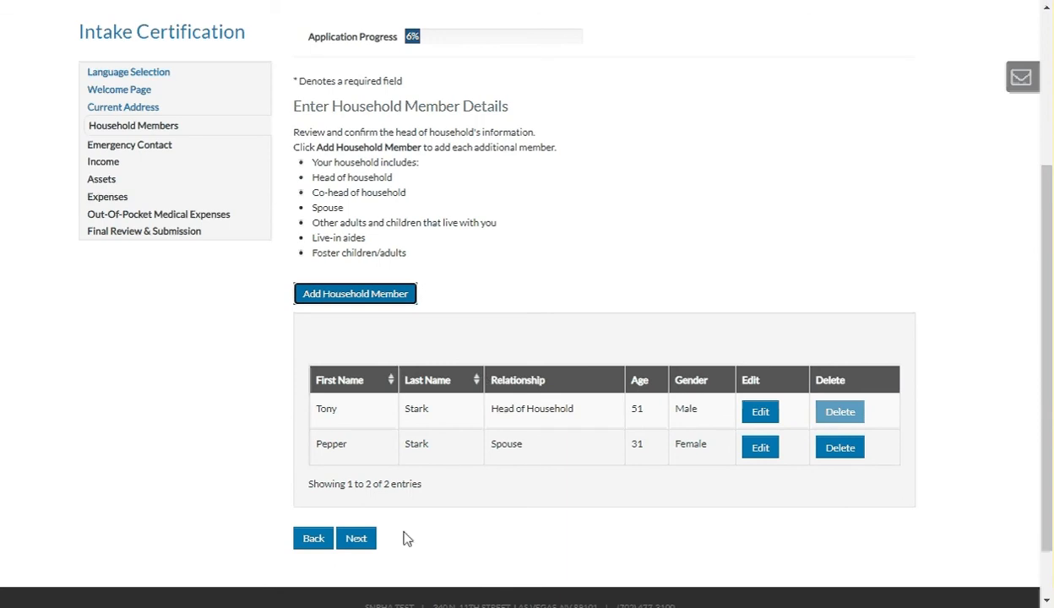
left_click(365, 550)
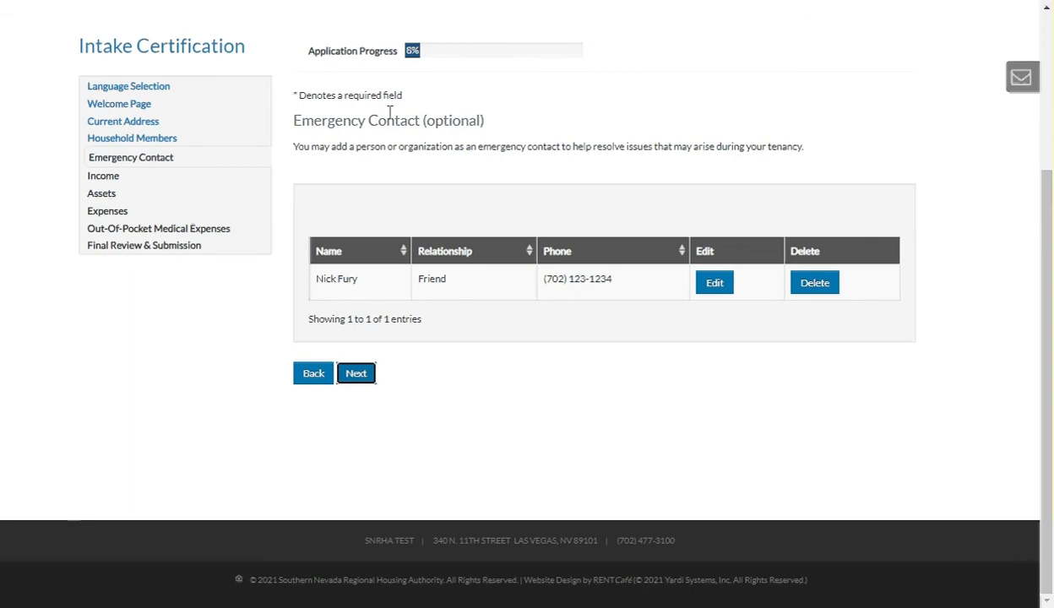
Step: Review the existing emergency contact's details and reasons for contact, and close the record without saving
left_click(716, 285)
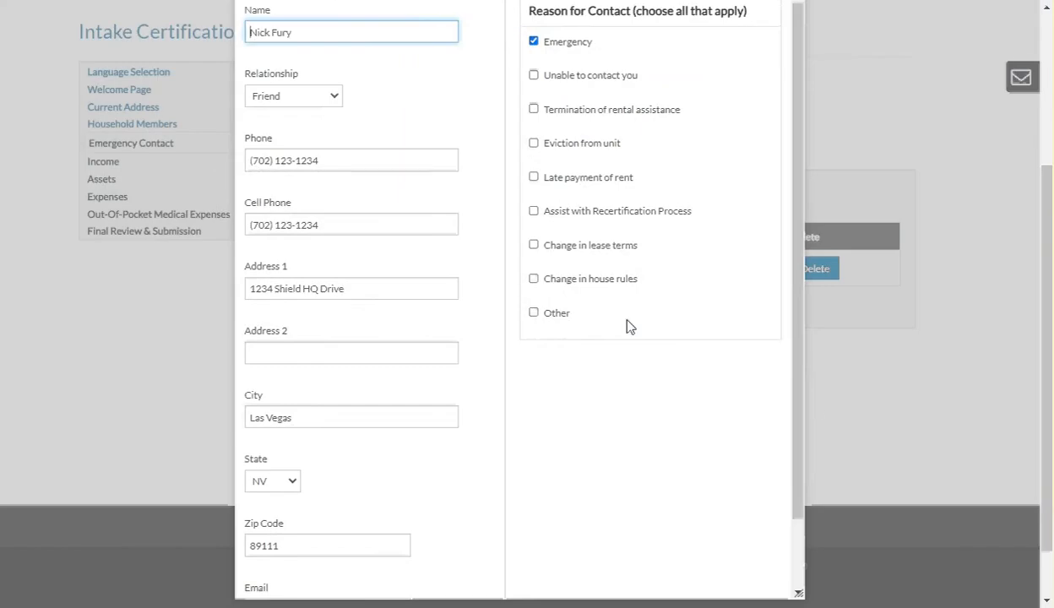
left_click_drag(800, 404, 802, 349)
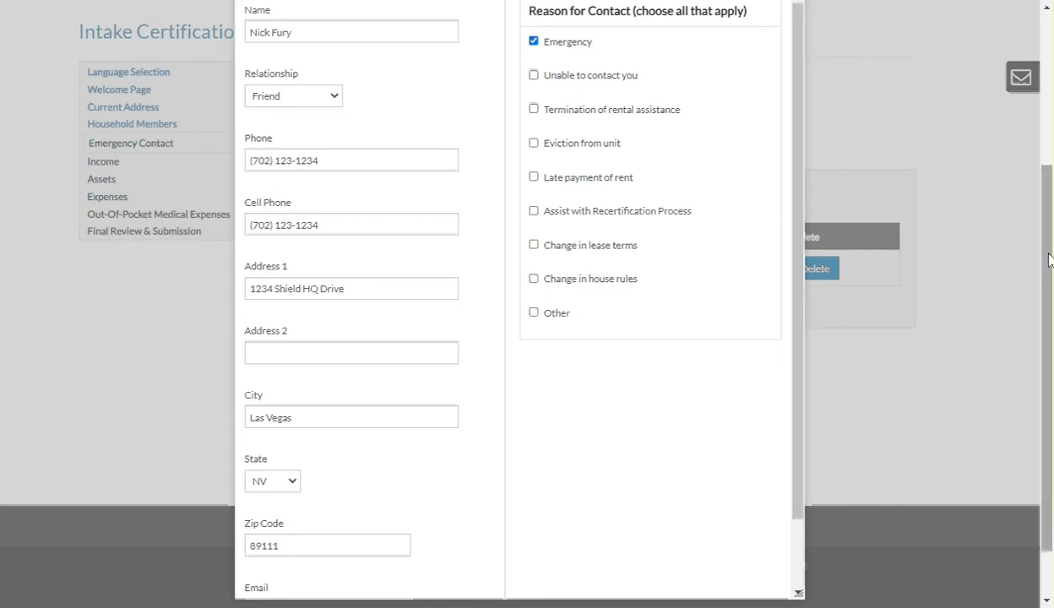
left_click_drag(1049, 260, 1044, 296)
left_click_drag(797, 280, 792, 355)
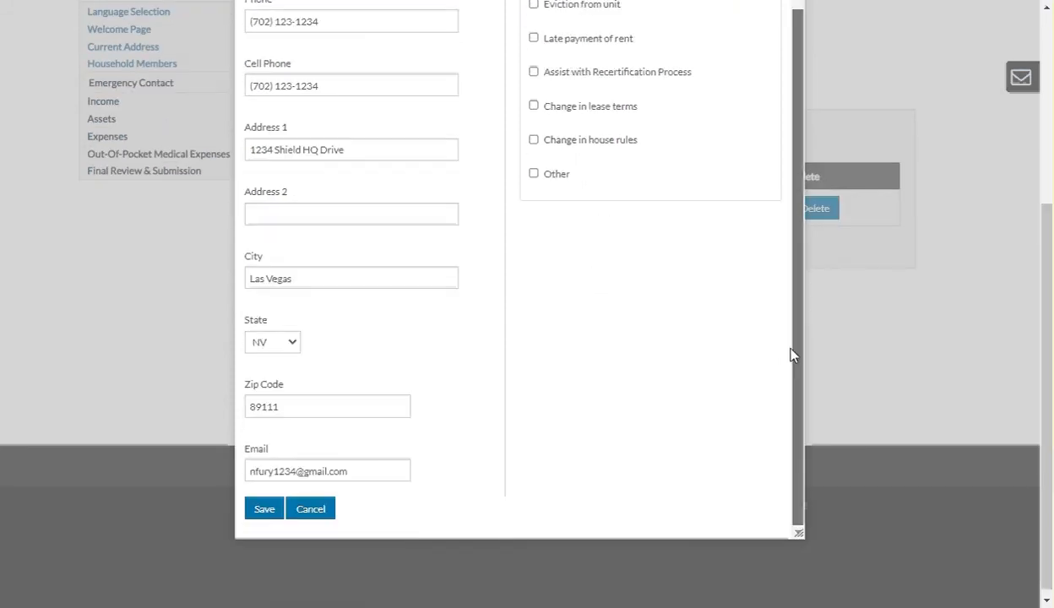
left_click(301, 513)
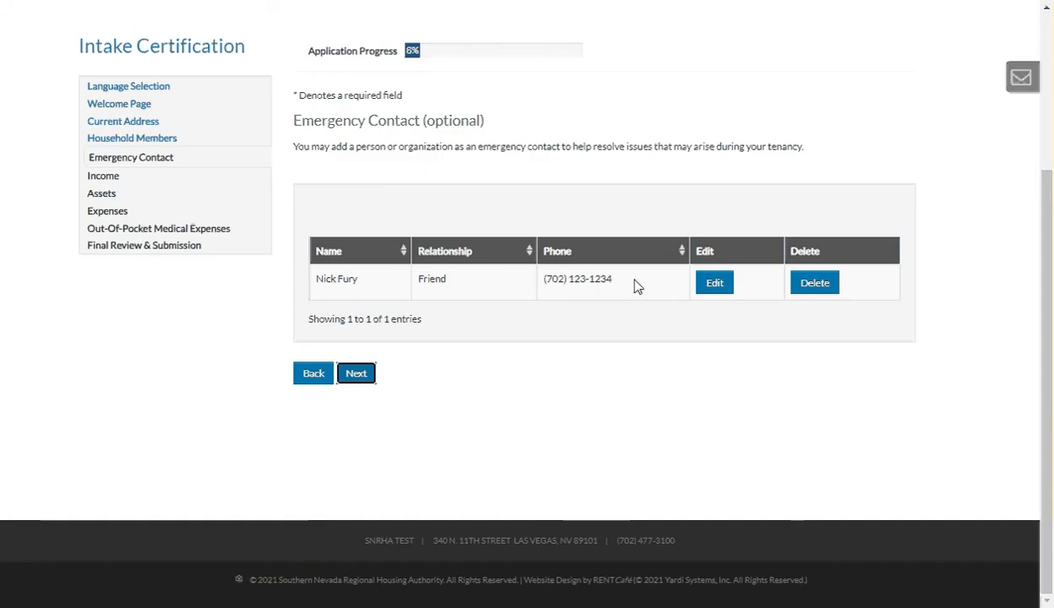
Step: Accept the listed emergency contact and continue to the income section
scroll(889, 228, "up", 1)
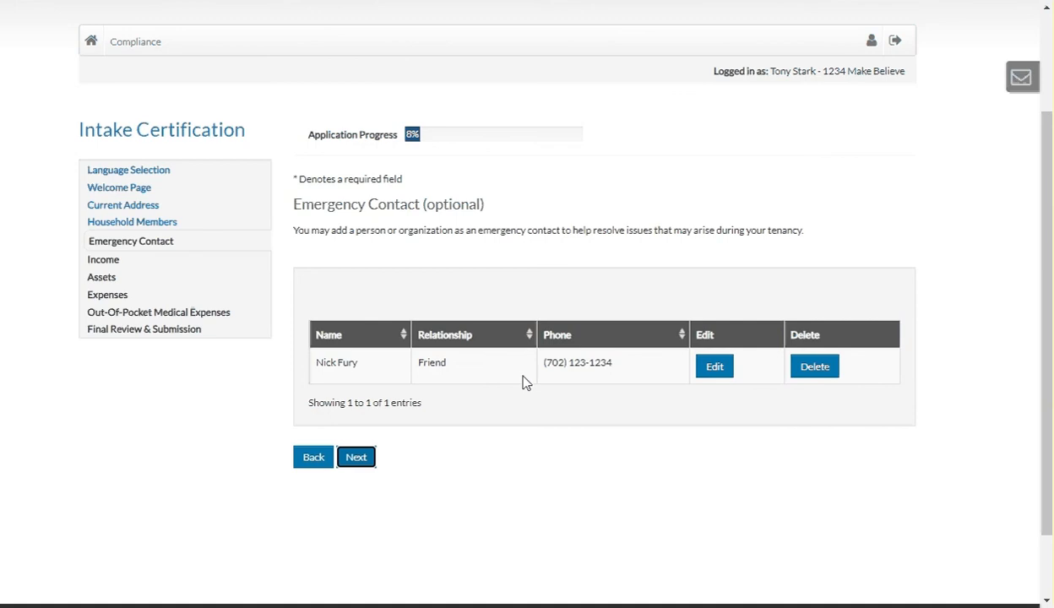
scroll(488, 325, "up", 2)
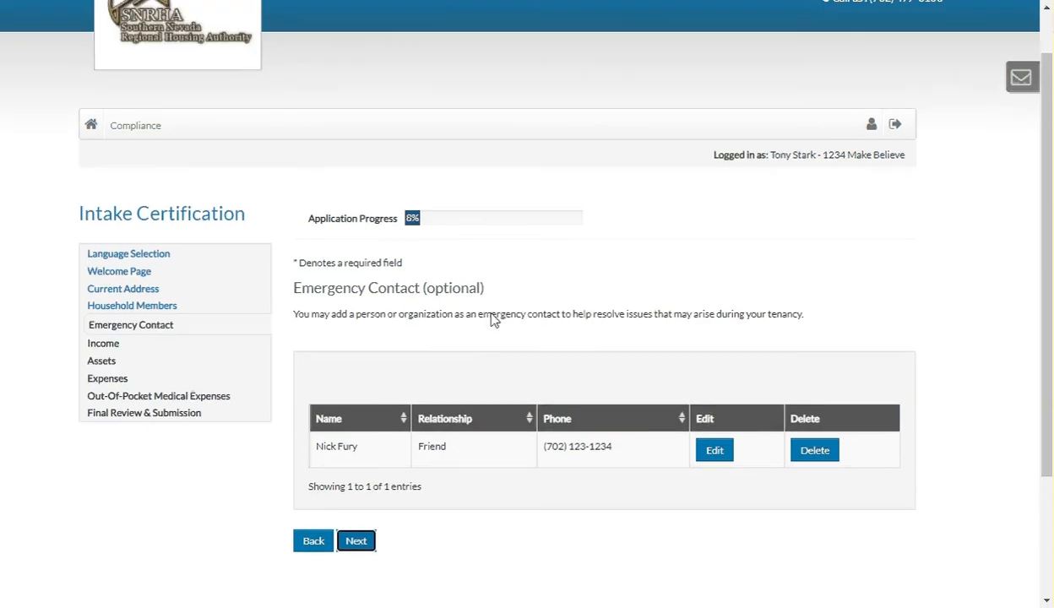
scroll(493, 314, "down", 2)
scroll(479, 336, "up", 2)
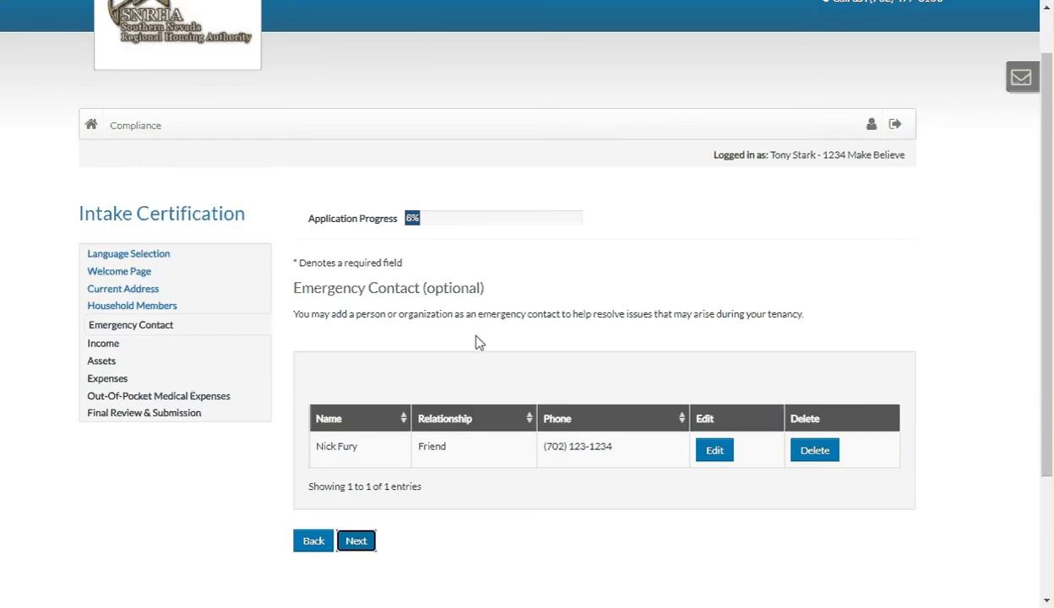
left_click(355, 541)
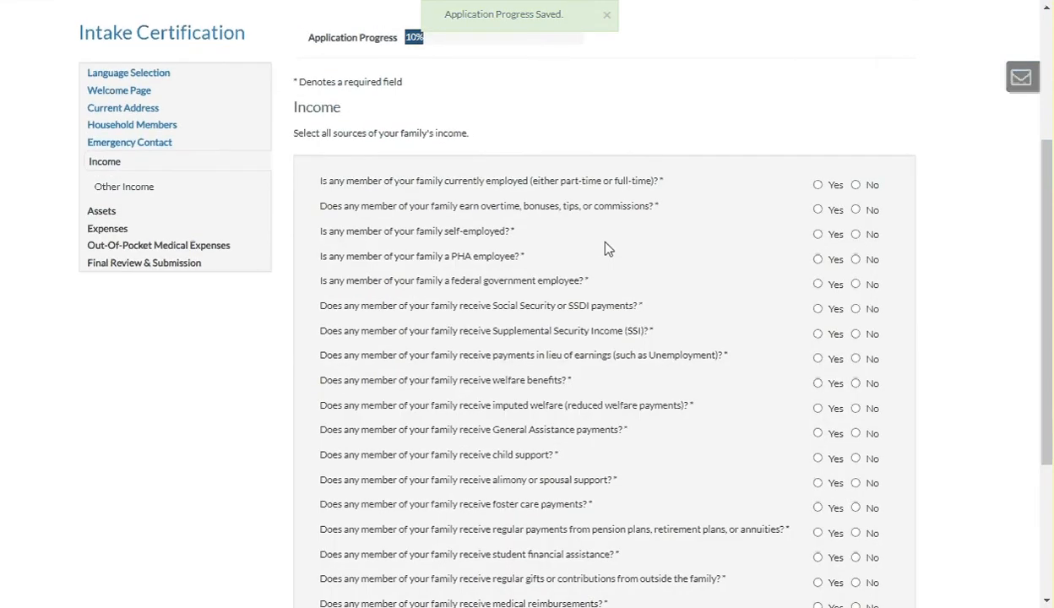
Step: Examine the list of required yes/no questions about the family's income sources
scroll(604, 247, "up", 2)
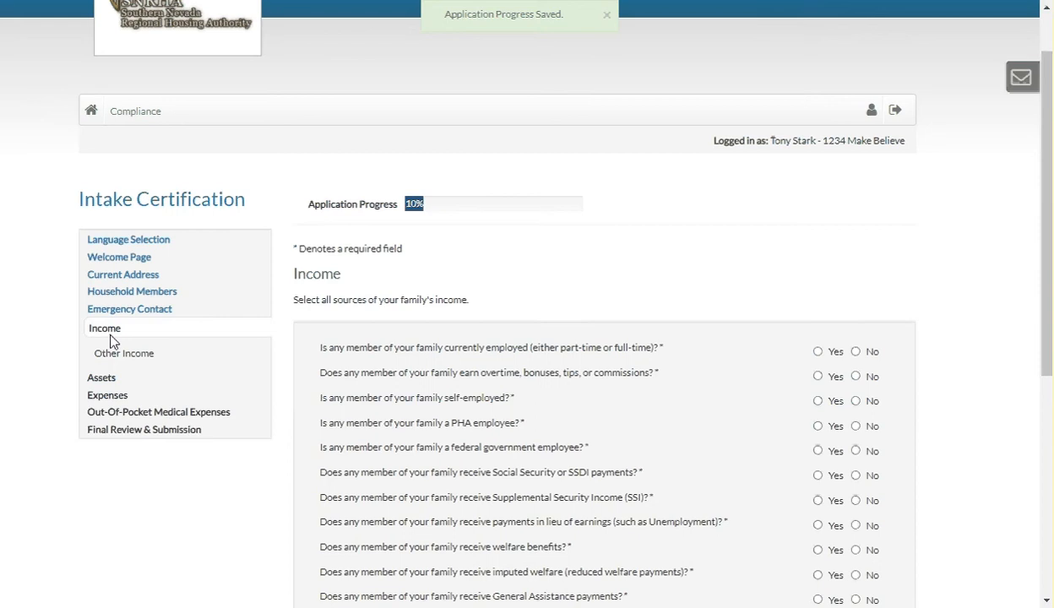
scroll(752, 320, "down", 4)
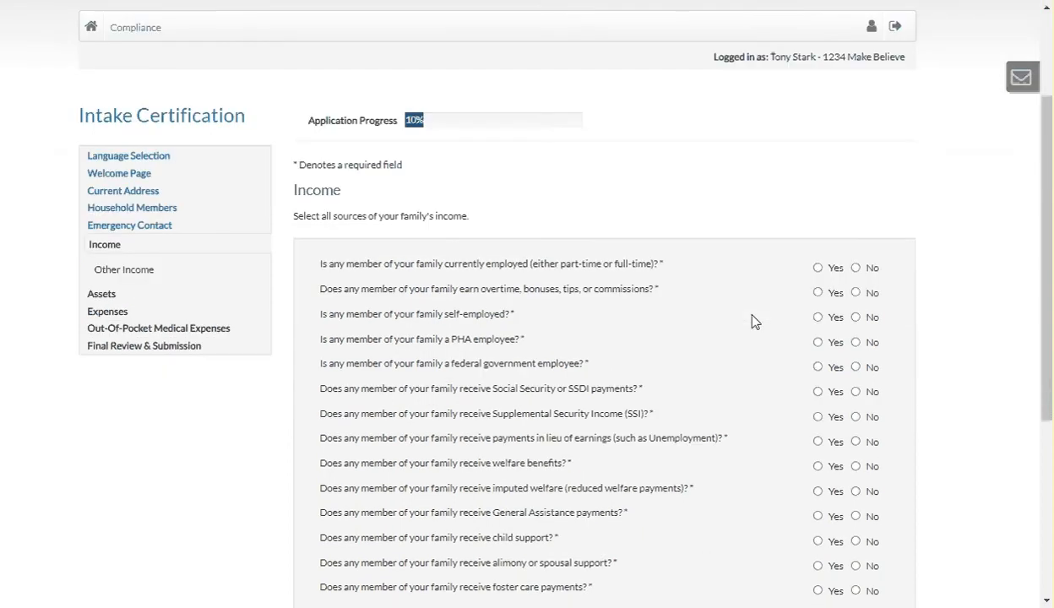
scroll(752, 320, "up", 2)
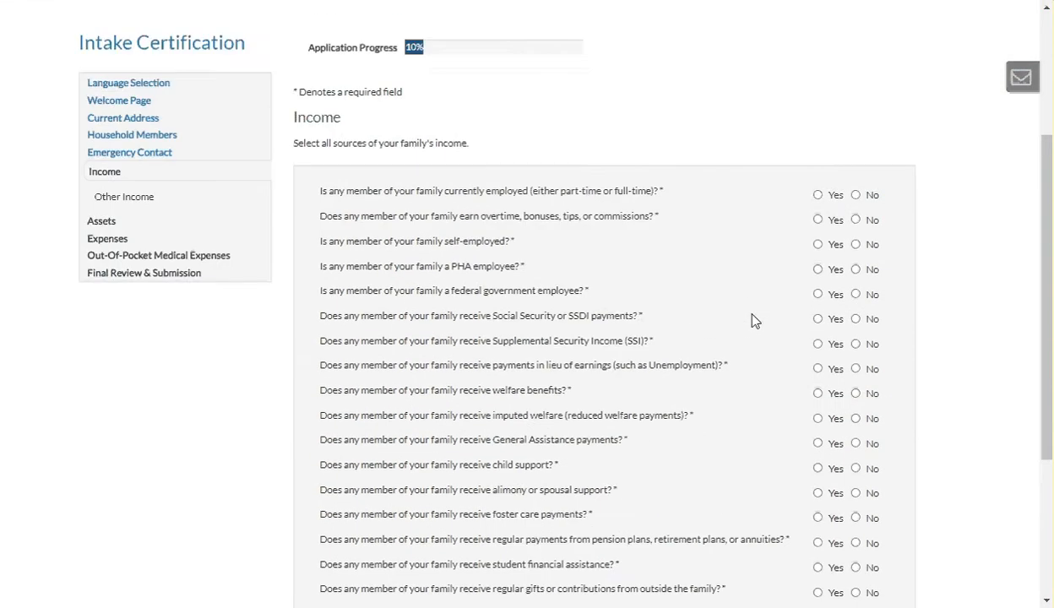
scroll(754, 320, "down", 1)
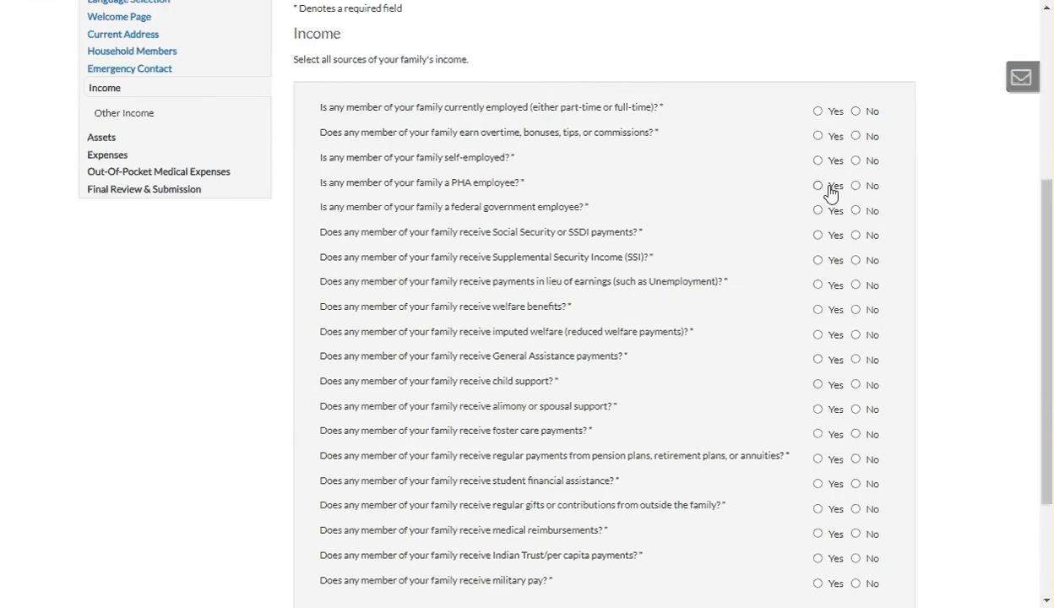
left_click_drag(1043, 380, 1041, 414)
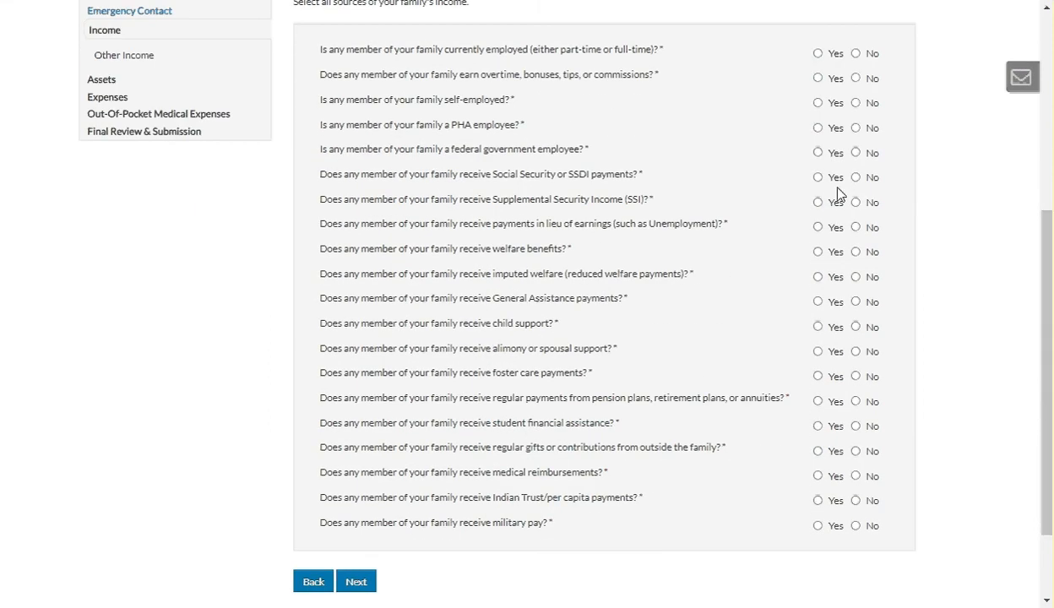
Step: Answer Yes to the employed and self-employed questions and No to all other income questions, and continue to employment income
left_click(818, 54)
left_click(855, 78)
left_click(818, 103)
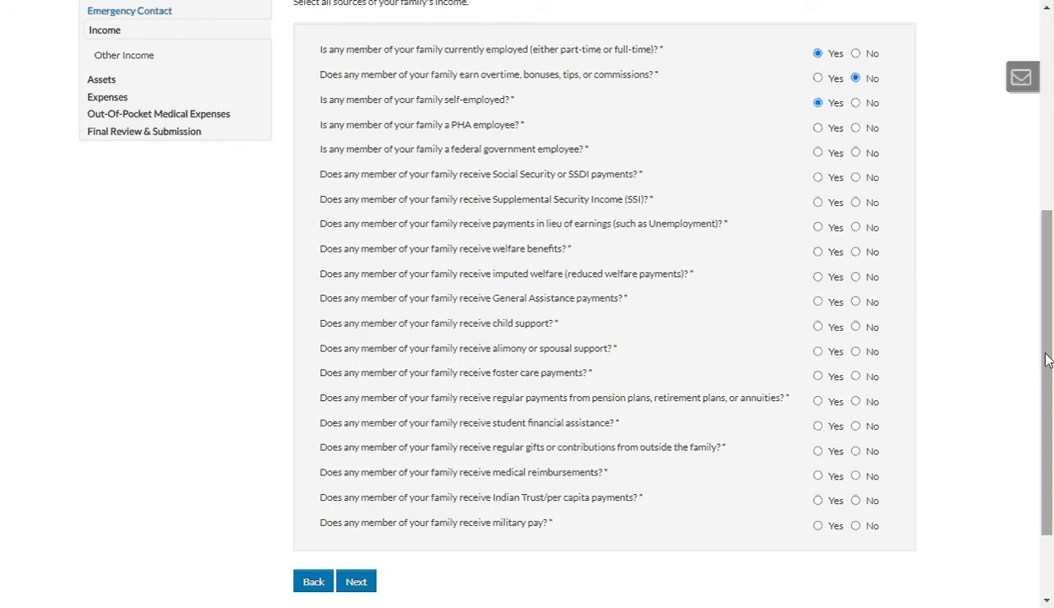
left_click_drag(1048, 361, 1049, 345)
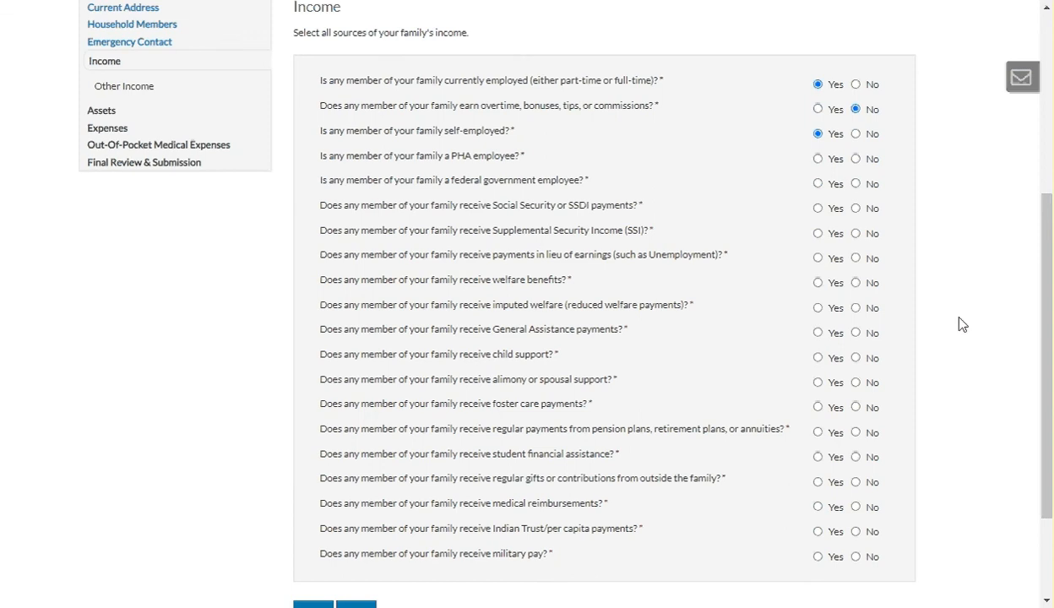
scroll(1051, 372, "down", 1)
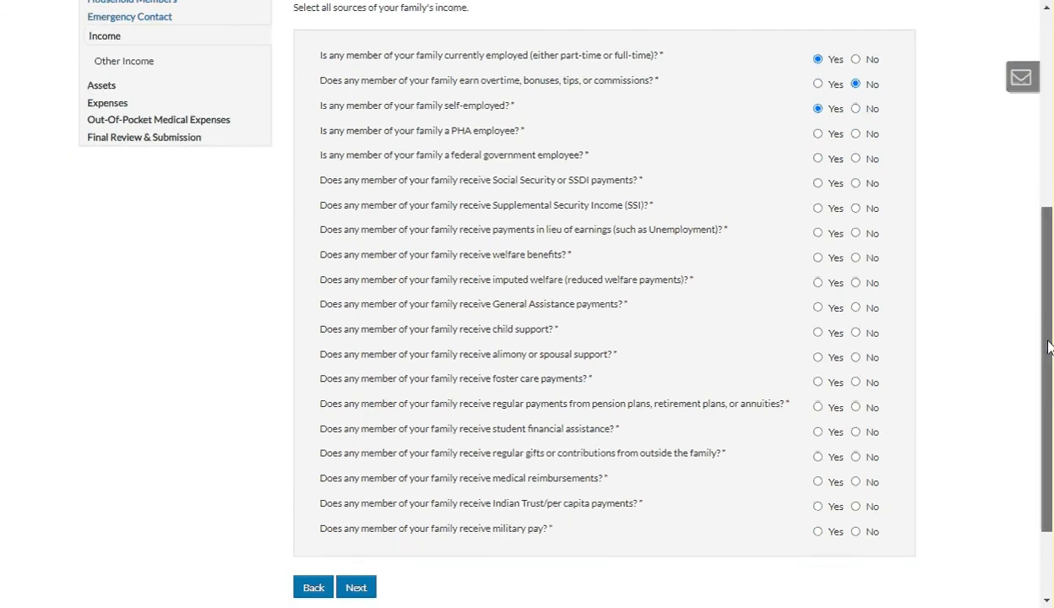
left_click_drag(1050, 372, 1050, 286)
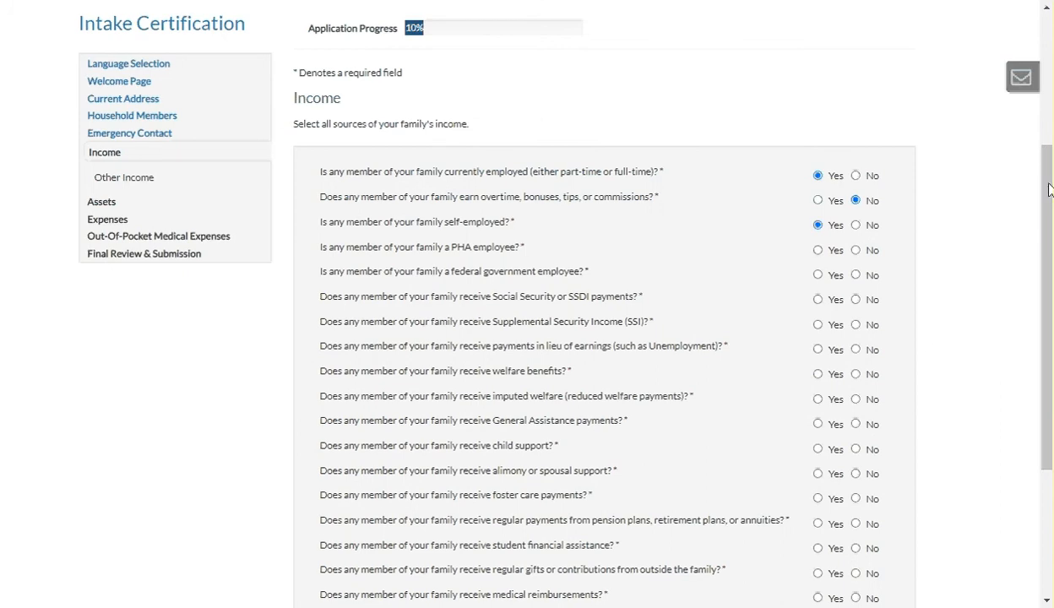
scroll(861, 297, "down", 2)
scroll(861, 298, "up", 1)
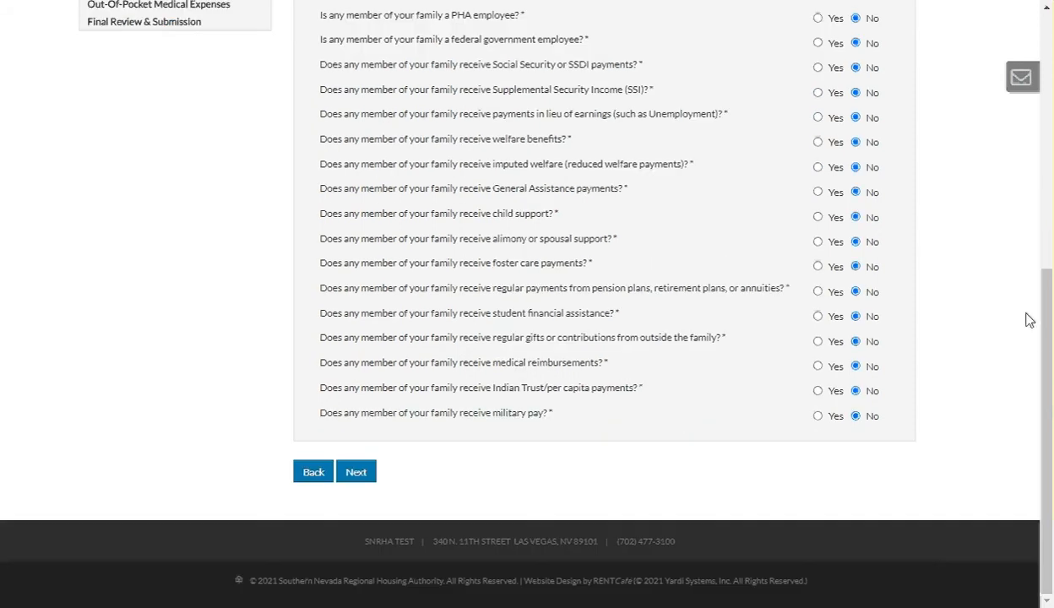
mouse_move(1039, 336)
left_mouse_down()
mouse_move(1045, 342)
mouse_move(1043, 228)
mouse_move(1048, 318)
left_mouse_up()
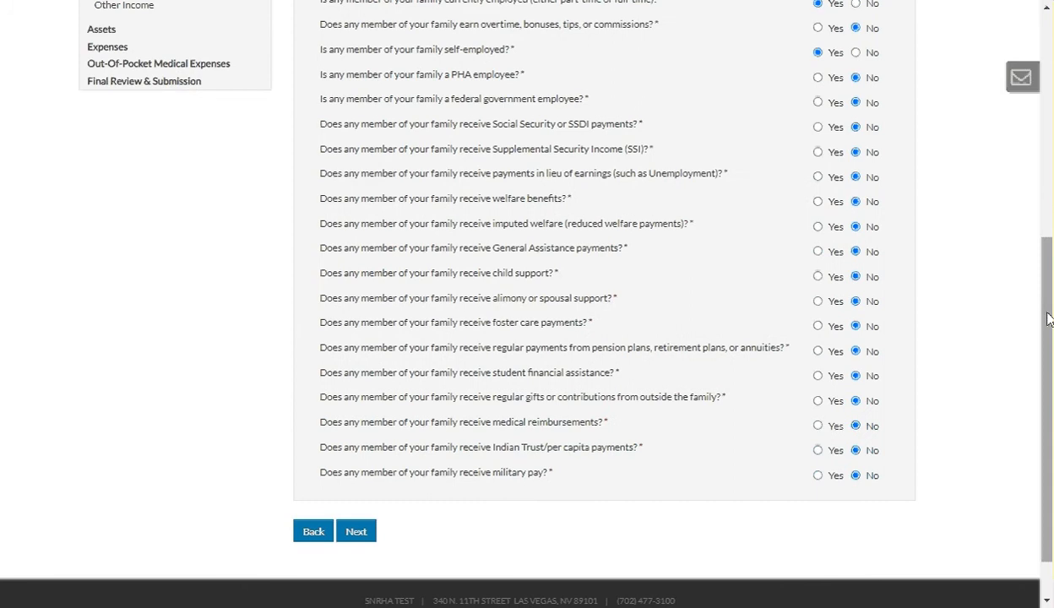
left_click(363, 538)
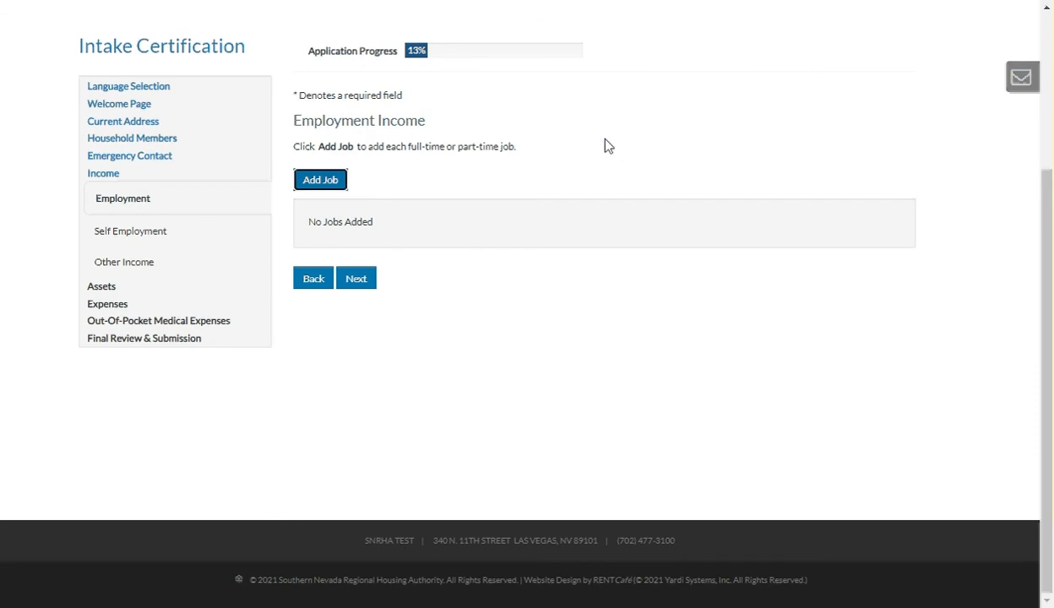
Step: Add the spouse's Executive Secretary job at Stark Industries with employer contact details, start date 01/07/2017, $1,000.00 twice a month and note "Testing.", and continue
left_click(320, 183)
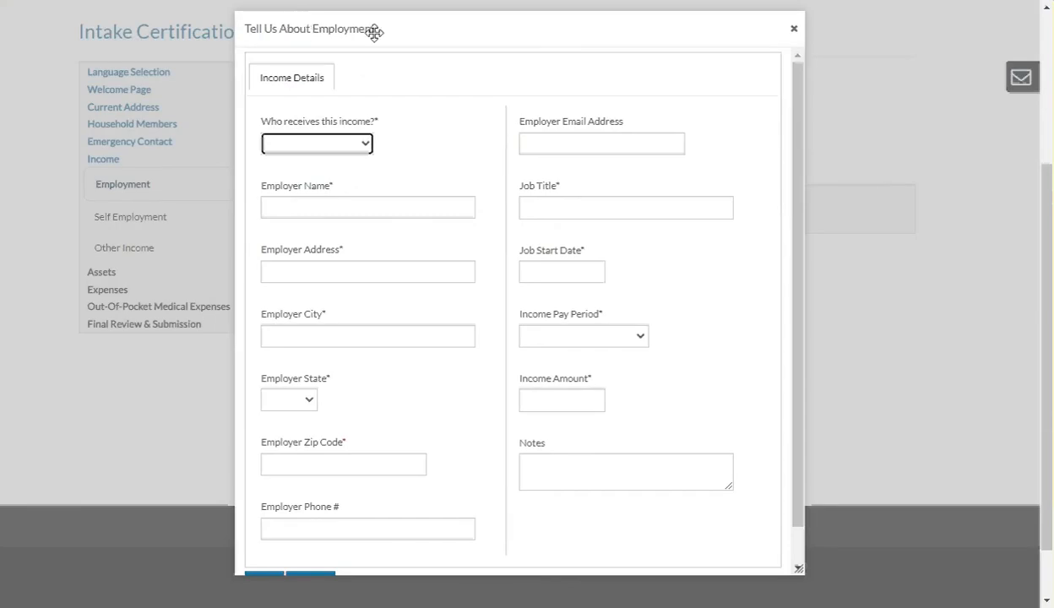
scroll(635, 282, "down", 2)
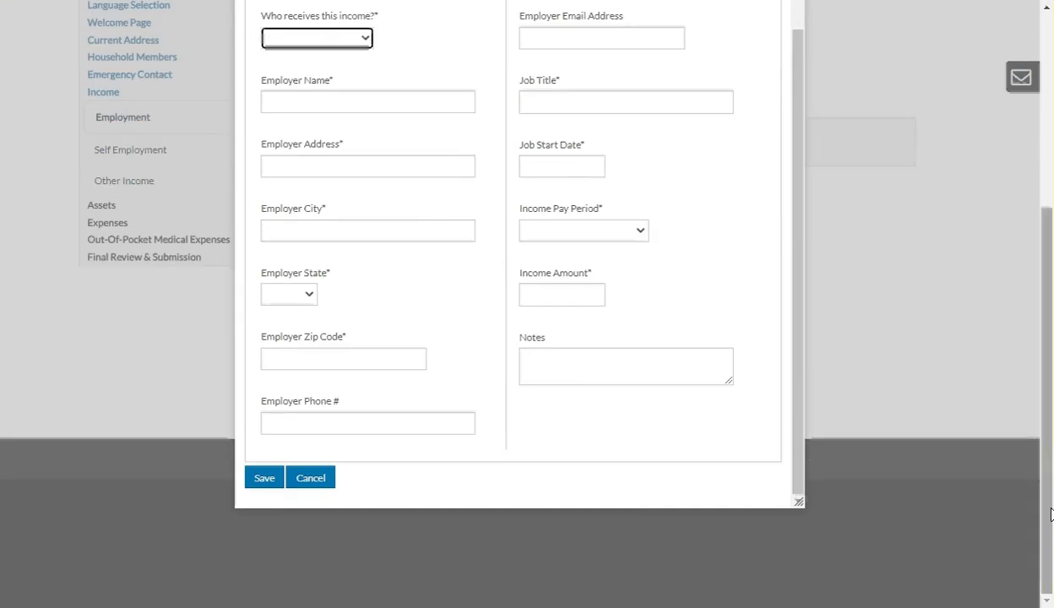
left_click_drag(1050, 509, 1044, 455)
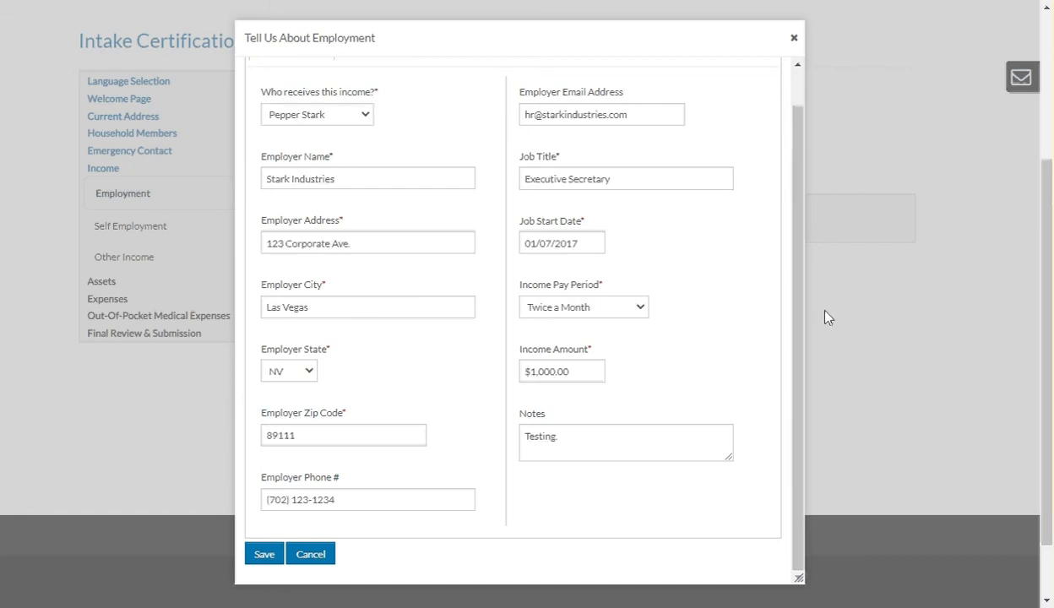
left_click_drag(798, 382, 802, 327)
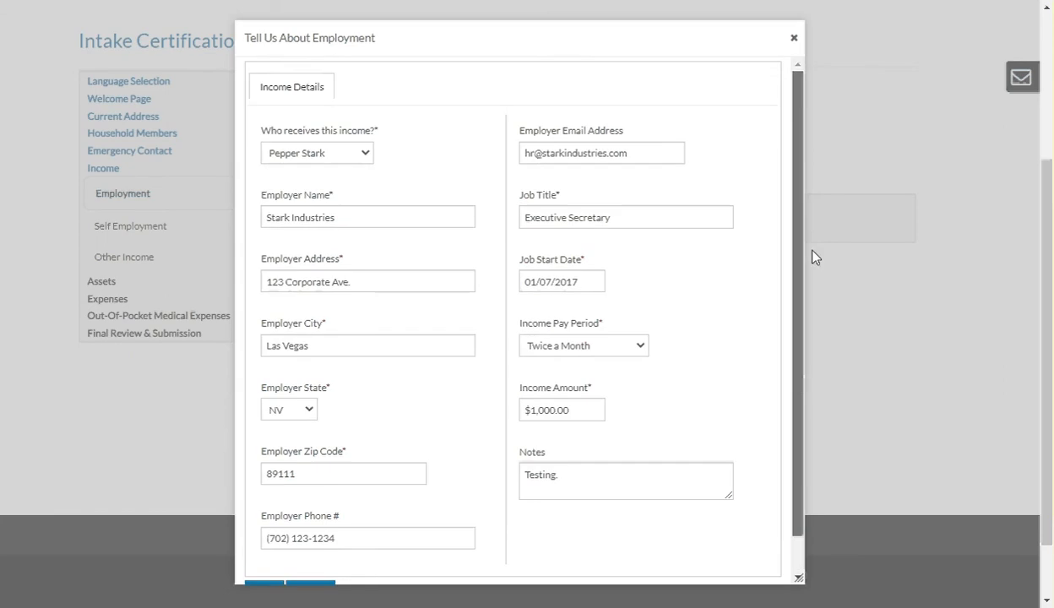
left_click_drag(815, 272, 796, 461)
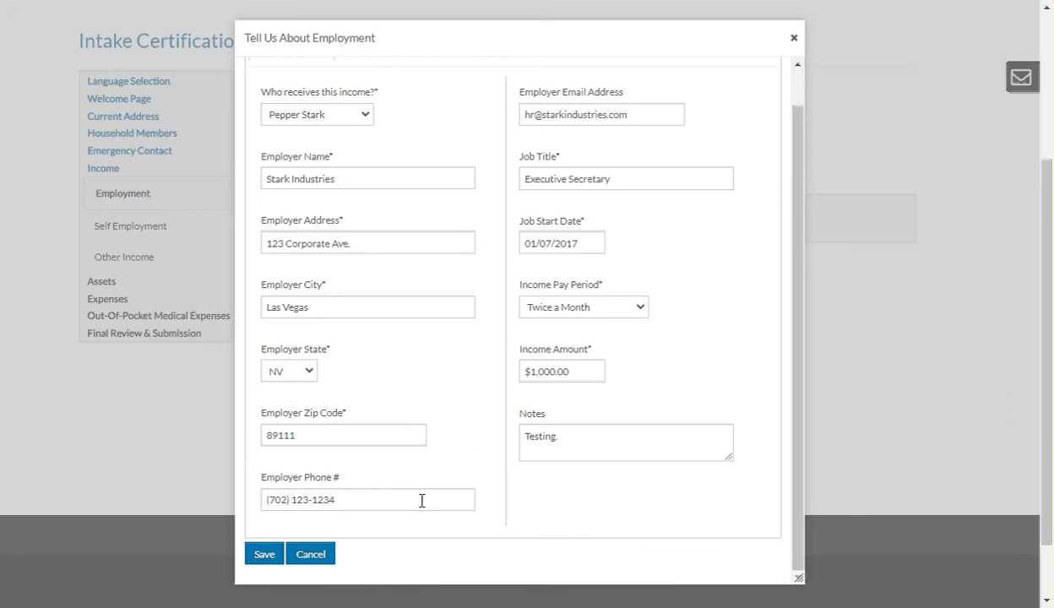
left_click(267, 557)
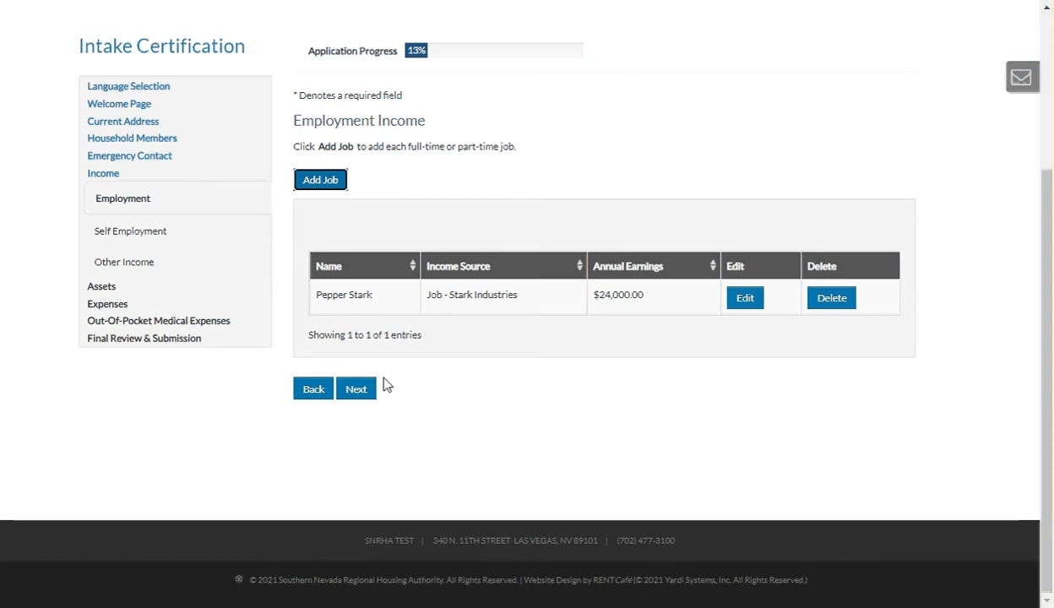
left_click(359, 392)
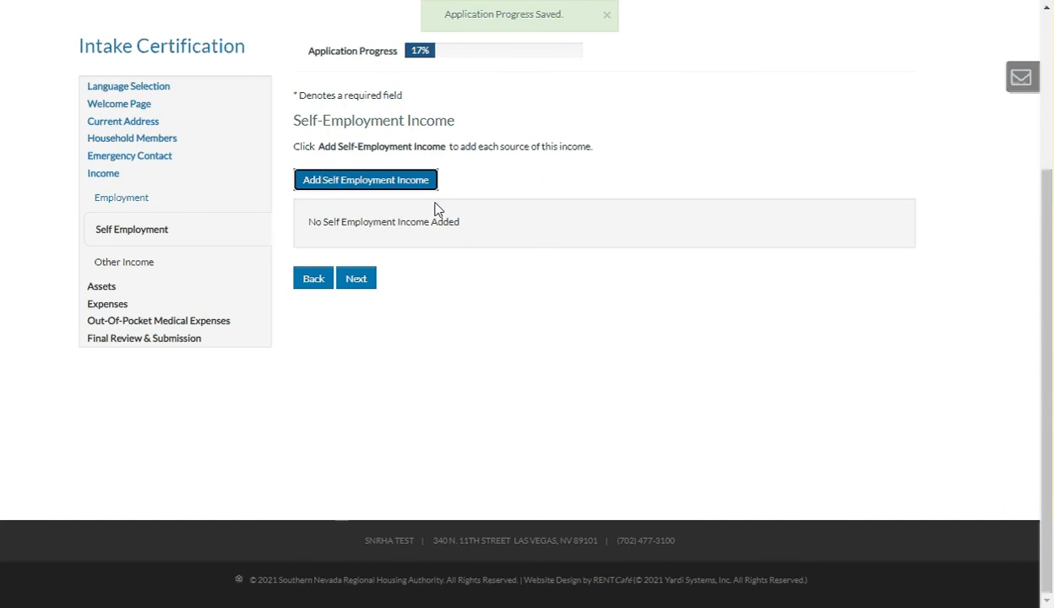
Step: Add the head of household's self-employment income from Stark Industries as Weapons Supplier, with the business address, start date 01/01/2008, $12,000.00 twice a month and note "test."
left_click(384, 188)
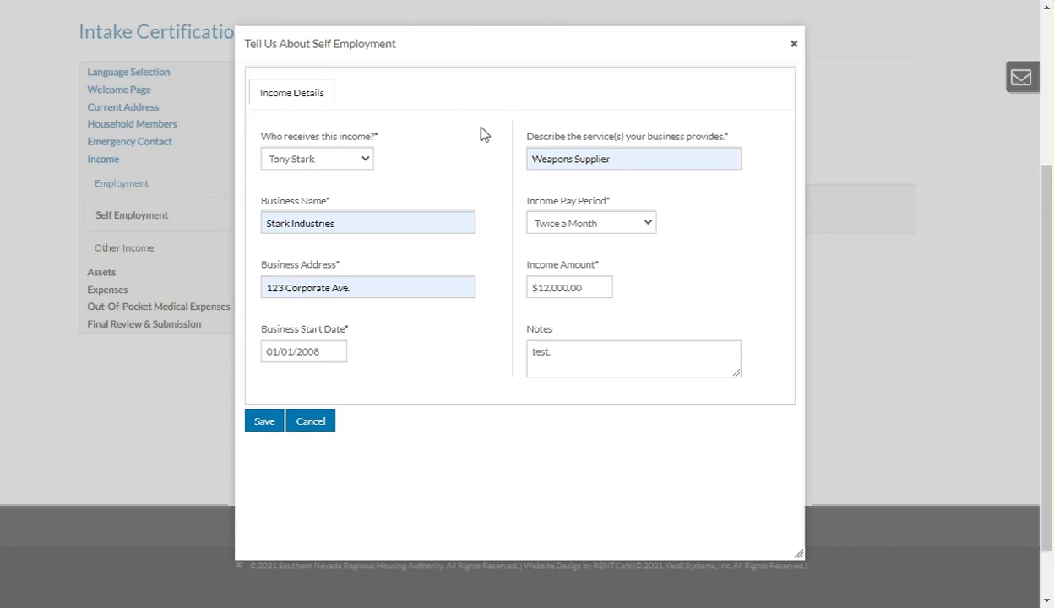
left_click(263, 424)
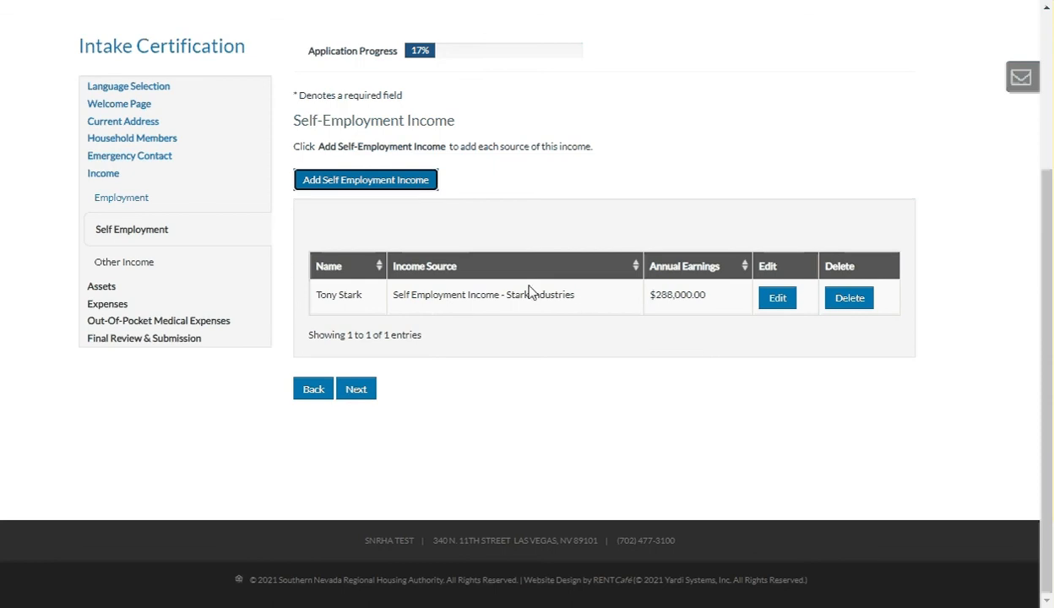
left_click(355, 394)
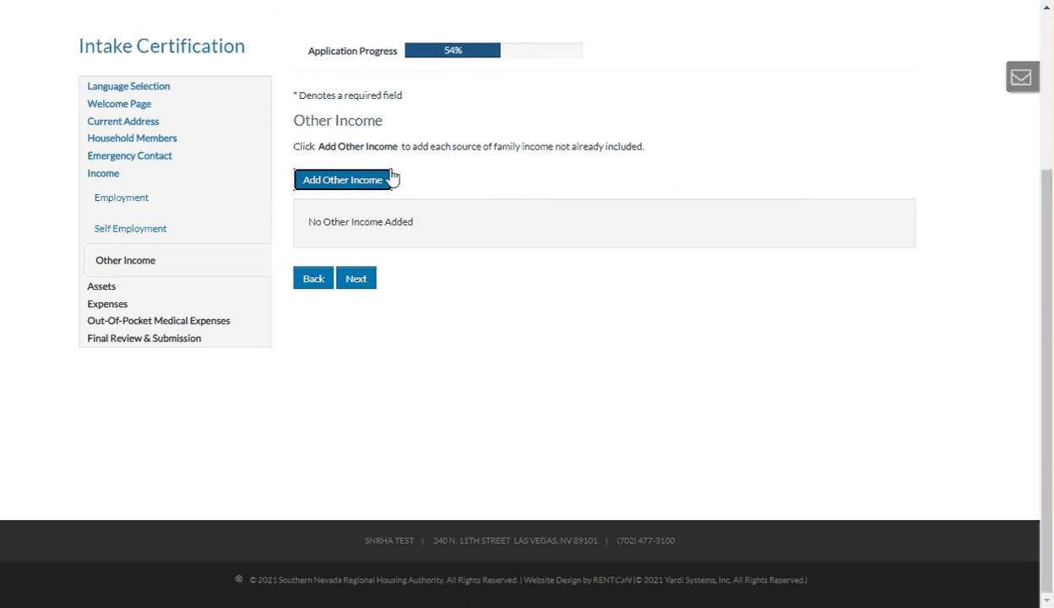
Step: Add the head of household's other income as Cash, $1,000.00 monthly, described as "Cash Gift for R and D.", and continue to assets
left_click(341, 184)
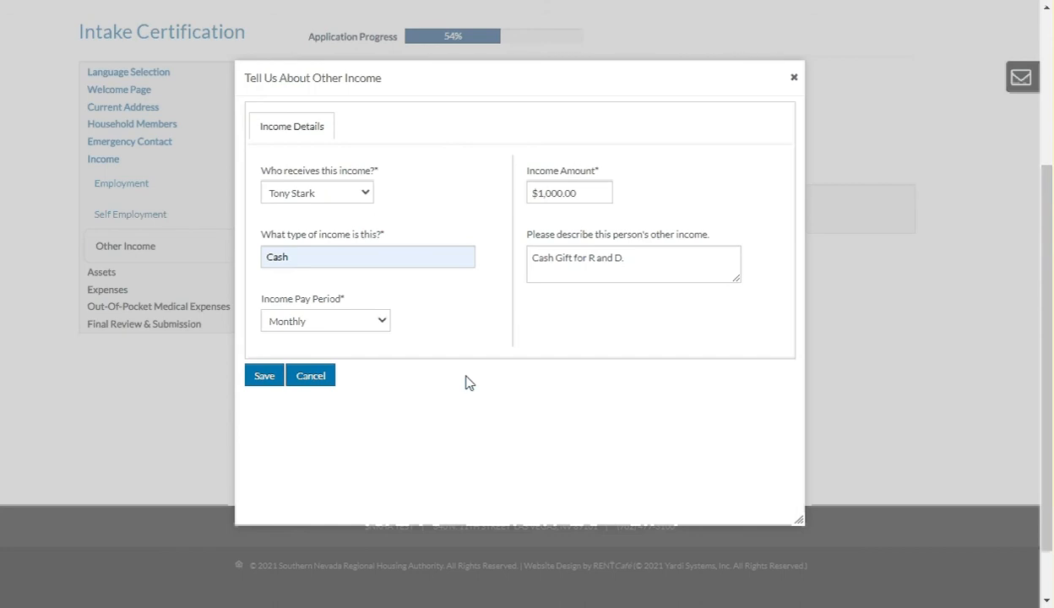
left_click(262, 382)
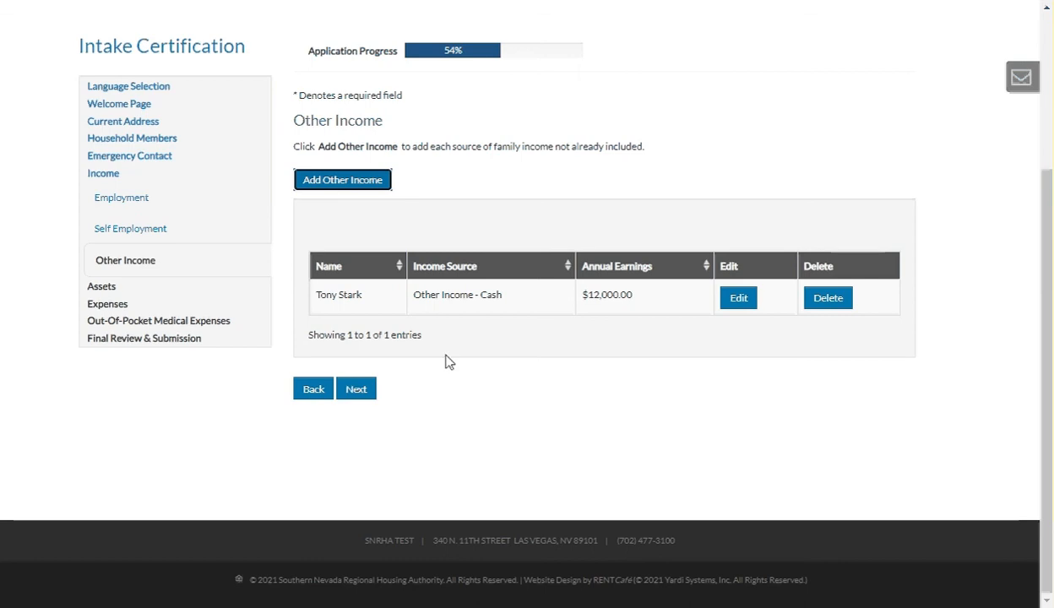
left_click(360, 393)
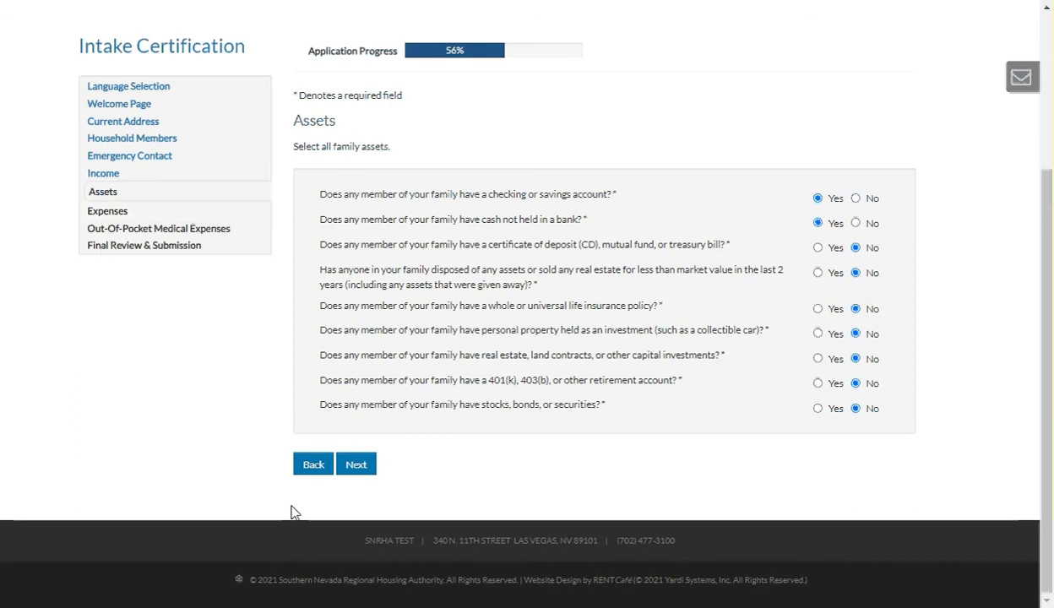
Step: Report only bank accounts and cash as family assets, and add the head of household's Wells Fargo checking account with $1,200.00, $10.00 yearly interest and note "Test."
left_click(369, 474)
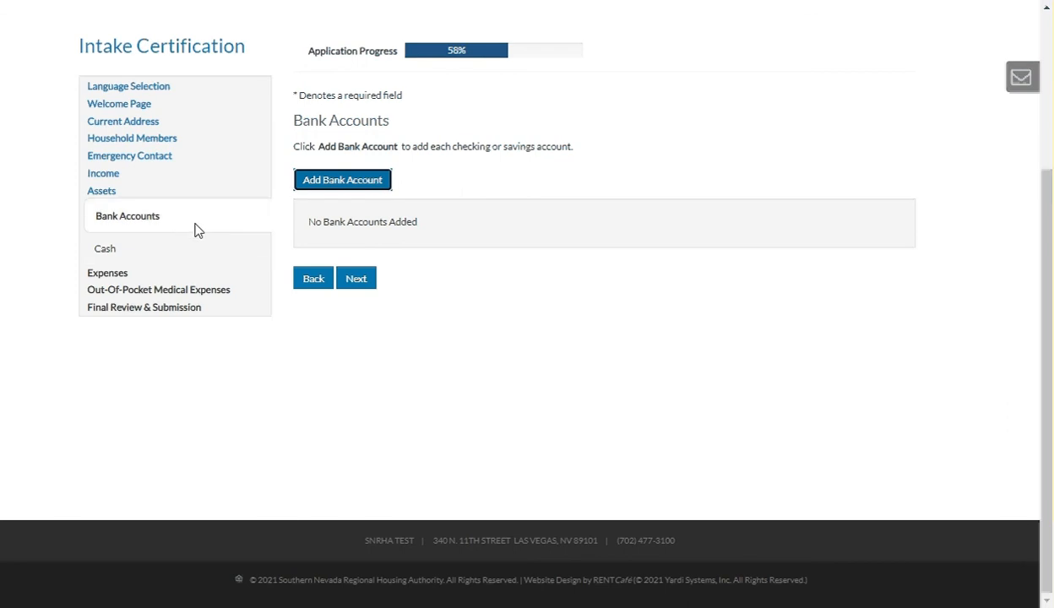
left_click(332, 187)
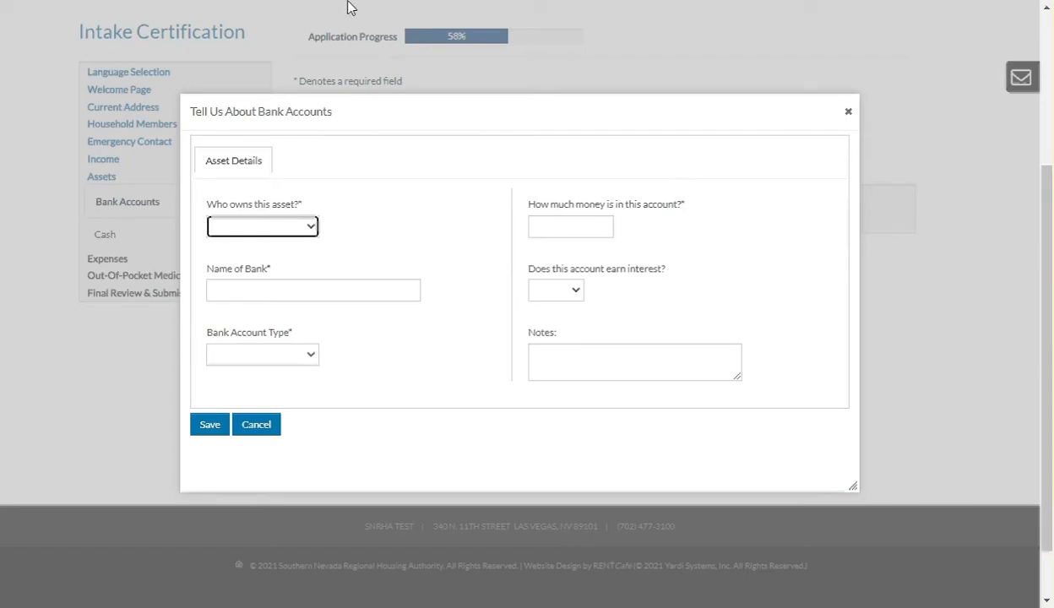
left_click_drag(505, 117, 513, 107)
scroll(512, 108, "up", 1)
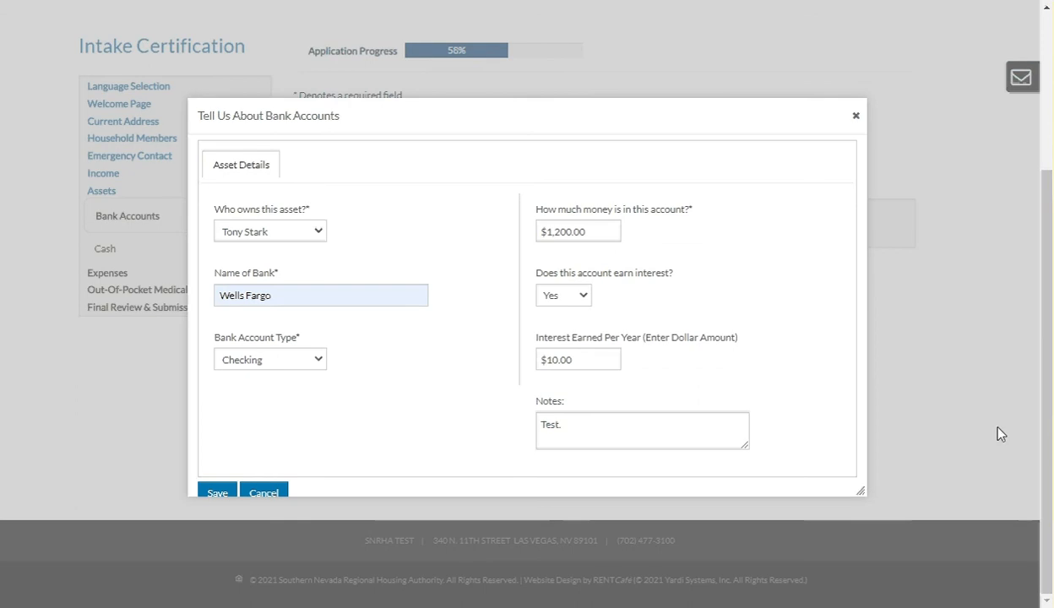
left_click_drag(1048, 196, 1047, 212)
left_click(819, 393)
left_click(221, 493)
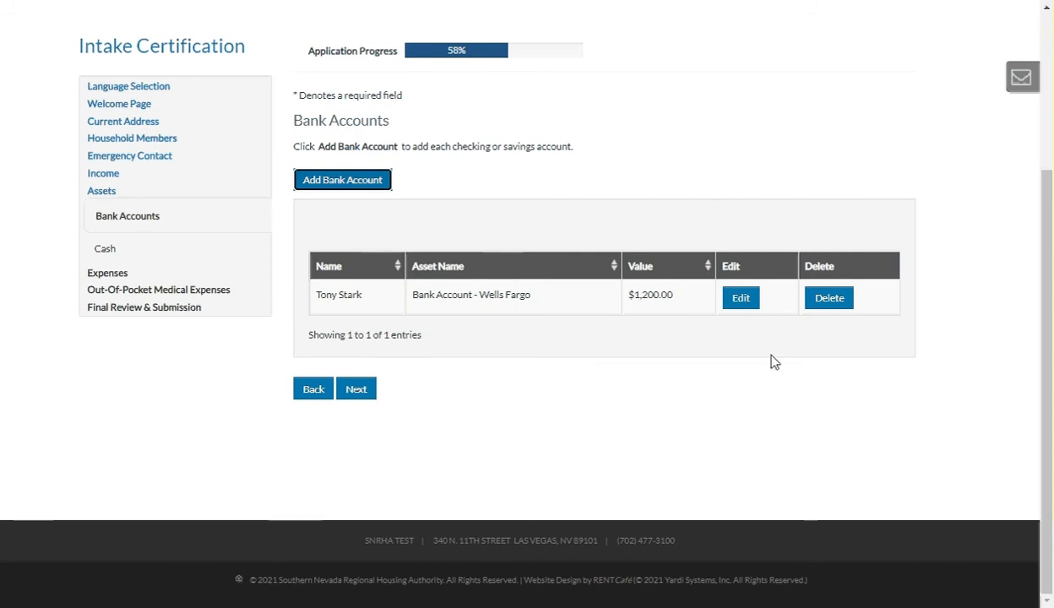
Step: Add $2,000.00 of cash not in a bank for the head of household with the note "Cash in hidden safe.", and continue to expenses
left_click(353, 393)
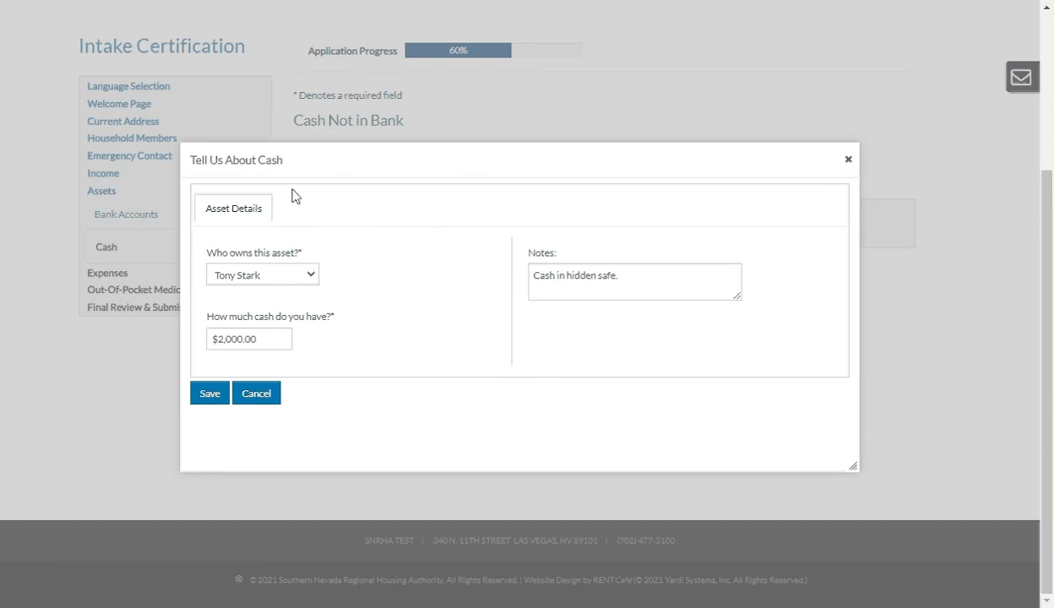
left_click(214, 399)
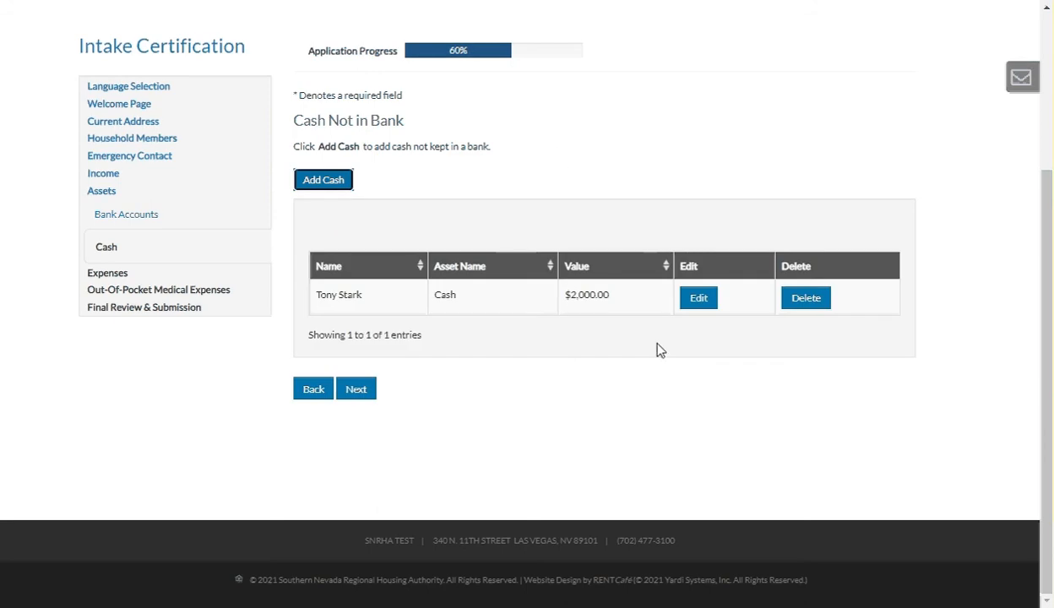
left_click(358, 392)
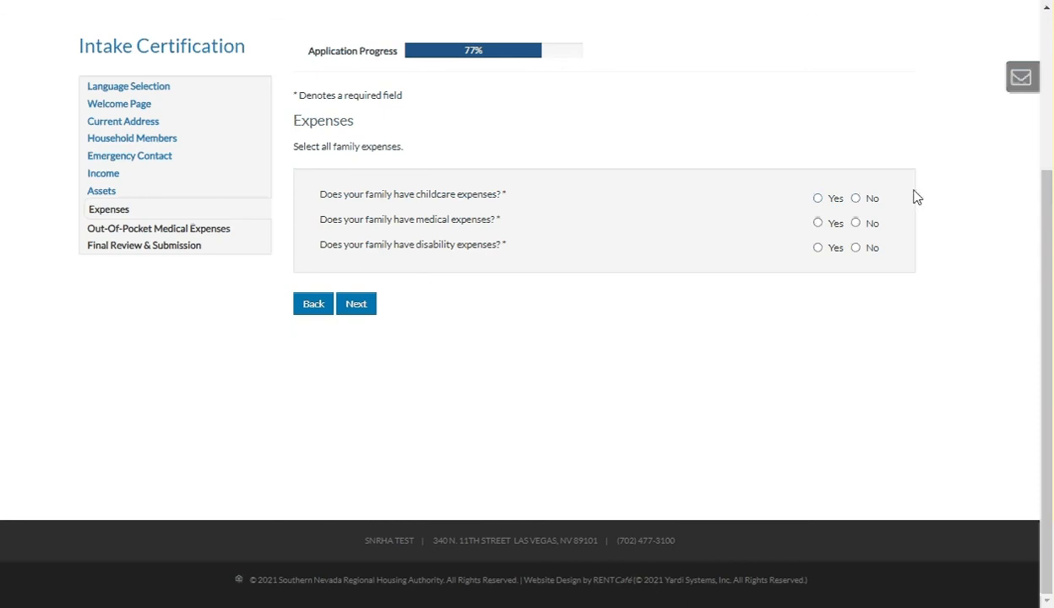
Step: Complete the family expense questions, answering No for medical and disability expenses, and continue to out-of-pocket medical expenses
left_click(855, 223)
left_click(855, 248)
left_click(363, 313)
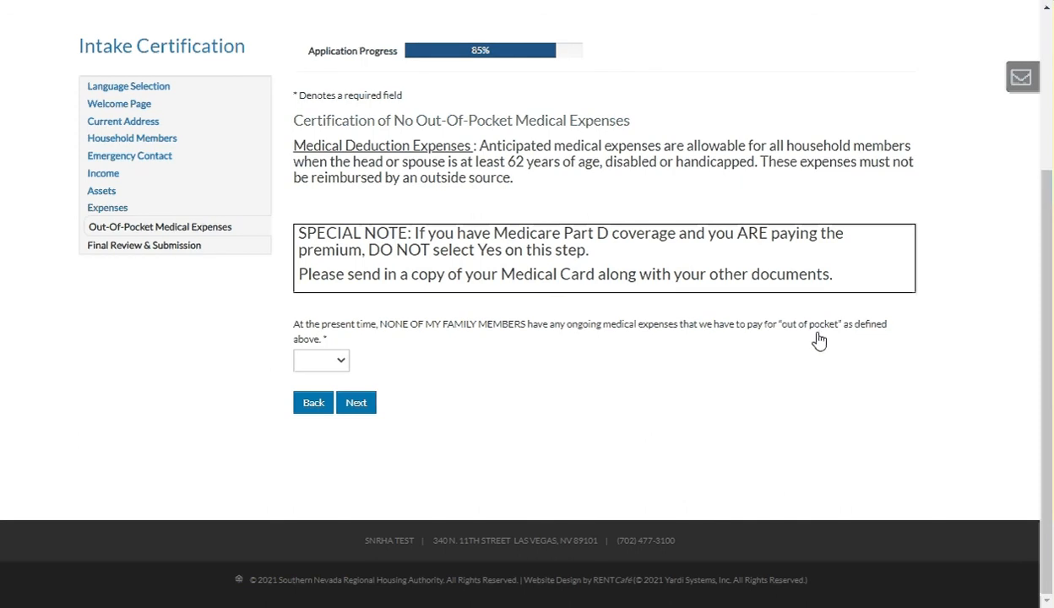
Step: Certify with Yes that no family member has ongoing out-of-pocket medical expenses, and continue to the final review
left_click(317, 361)
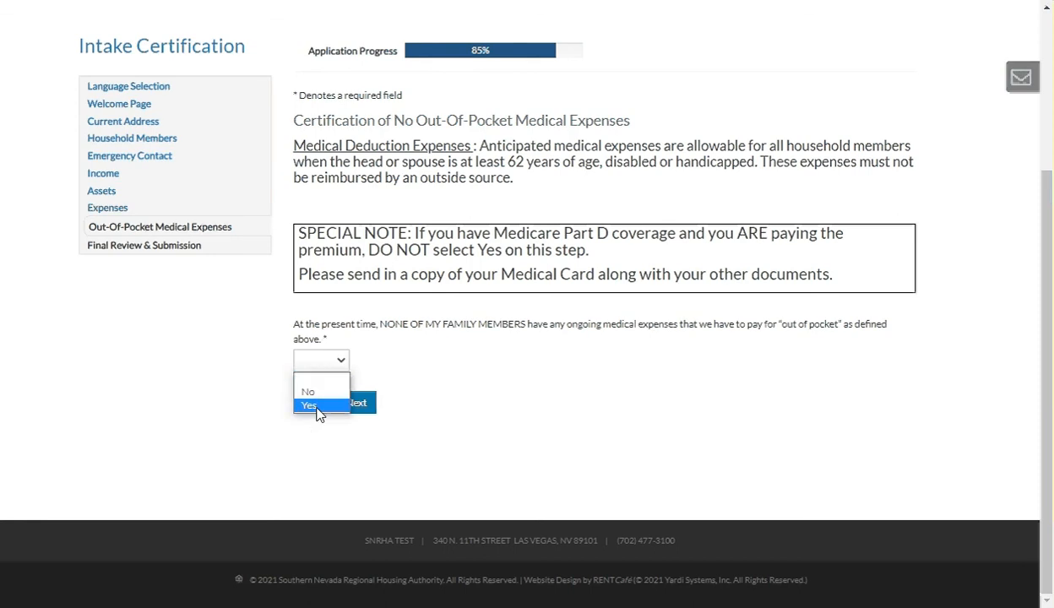
left_click(311, 406)
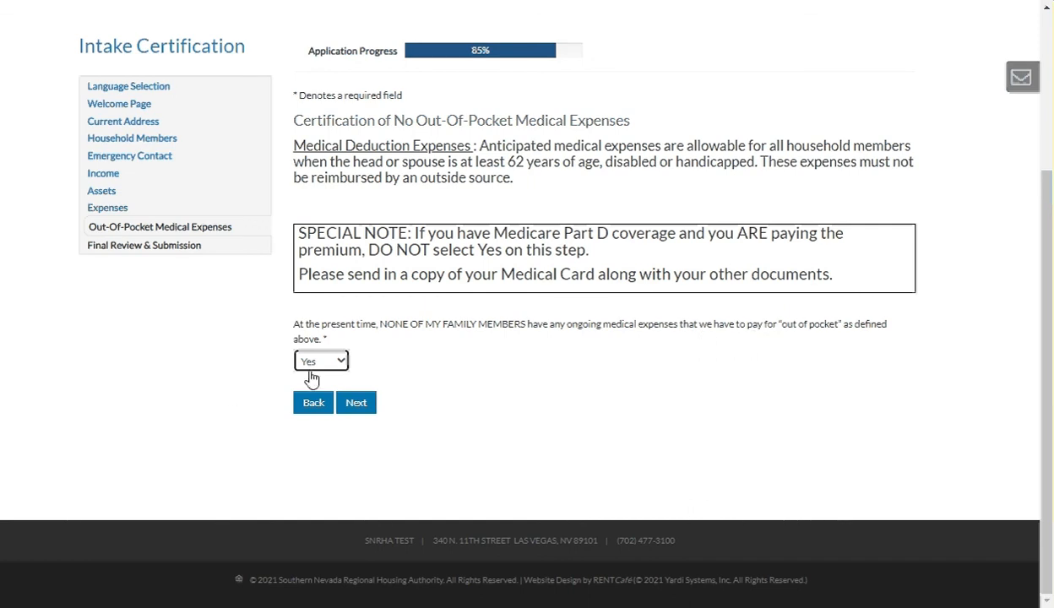
left_click(363, 411)
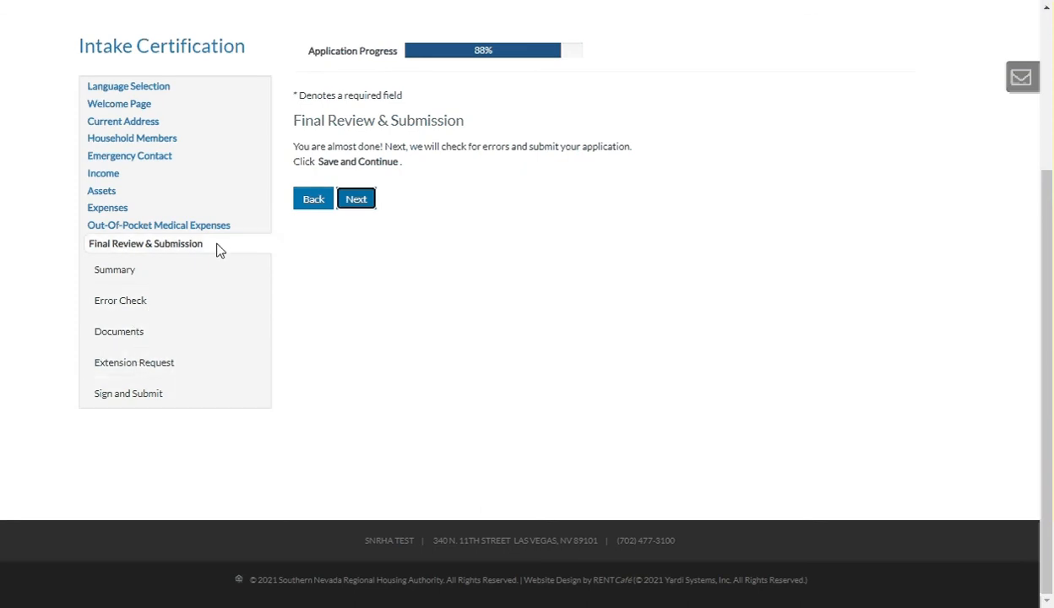
Step: Continue to the application summary and look over its member, income, asset and expense lists
left_click(356, 202)
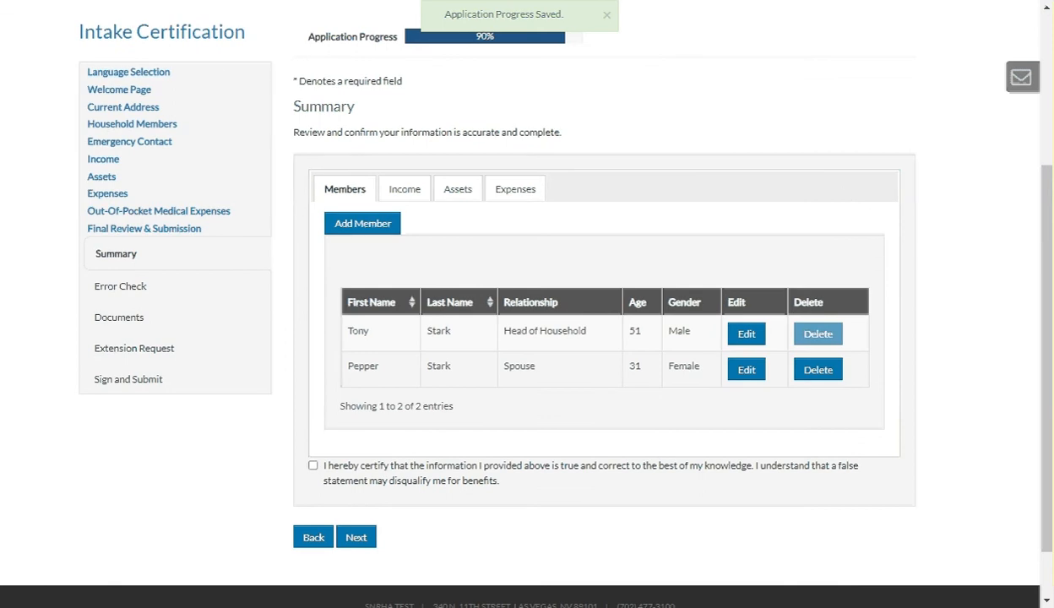
scroll(604, 120, "up", 1)
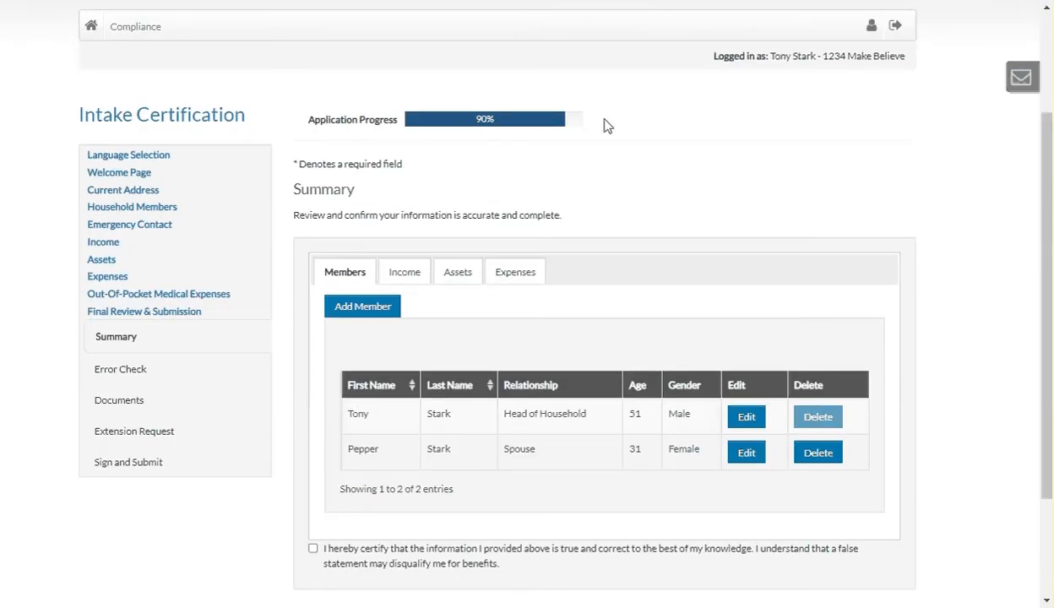
scroll(604, 120, "down", 1)
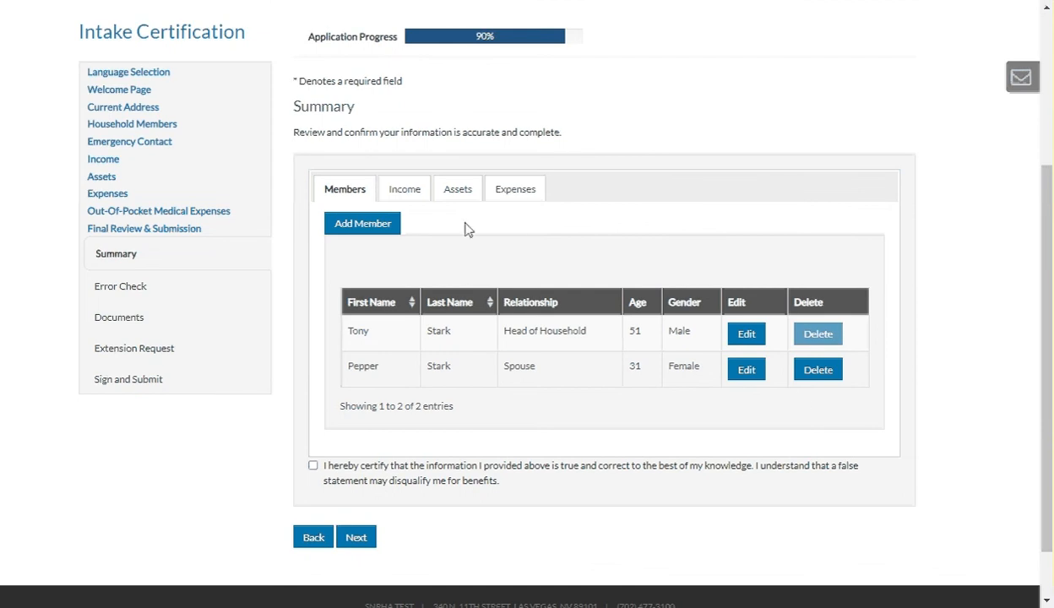
left_click(406, 191)
left_click(458, 191)
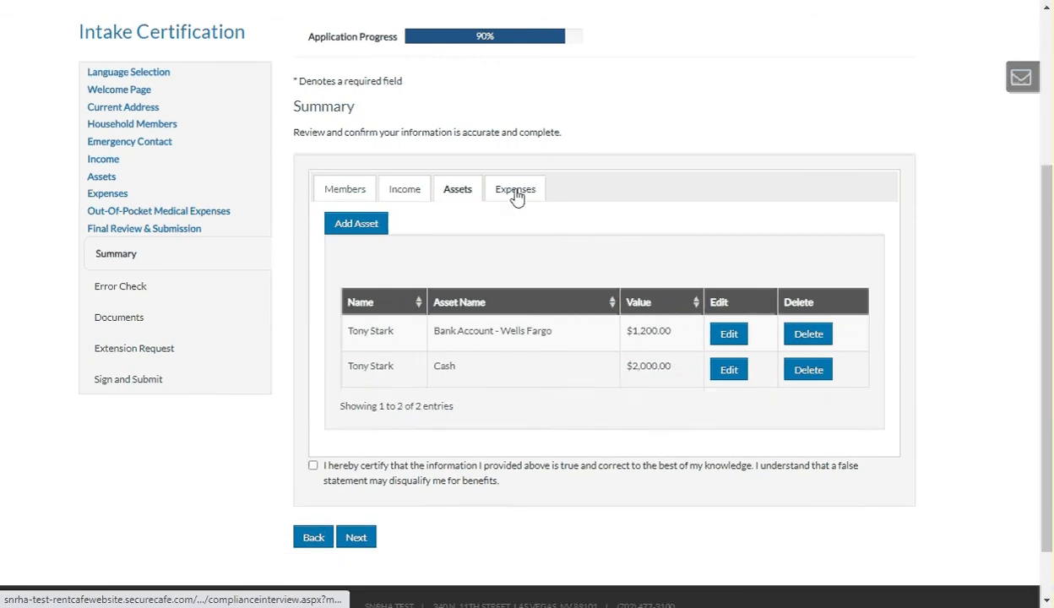
left_click(514, 192)
left_click(456, 207)
left_click(407, 207)
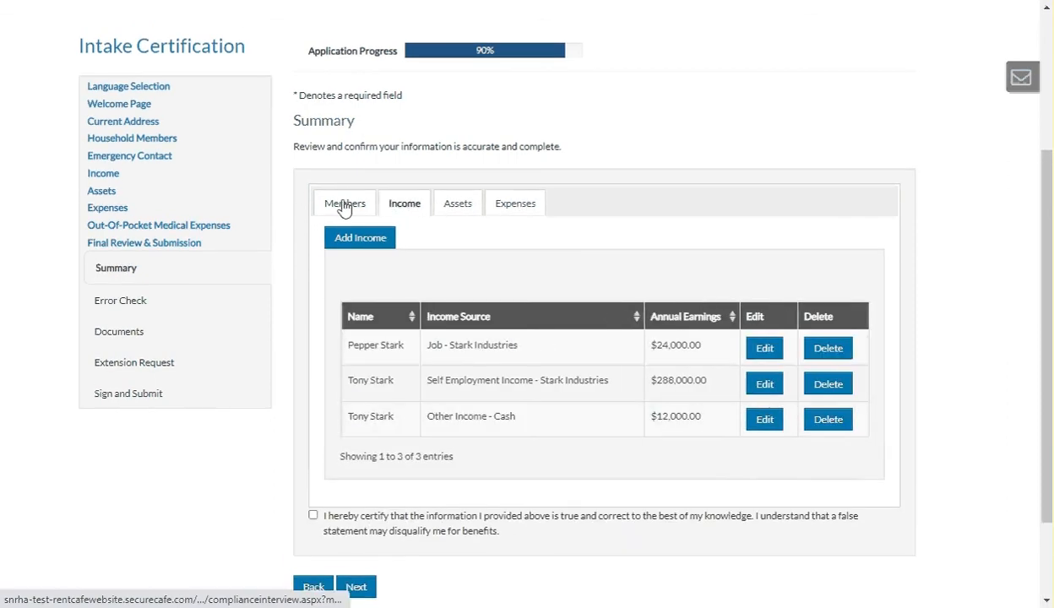
left_click(344, 205)
scroll(667, 228, "down", 2)
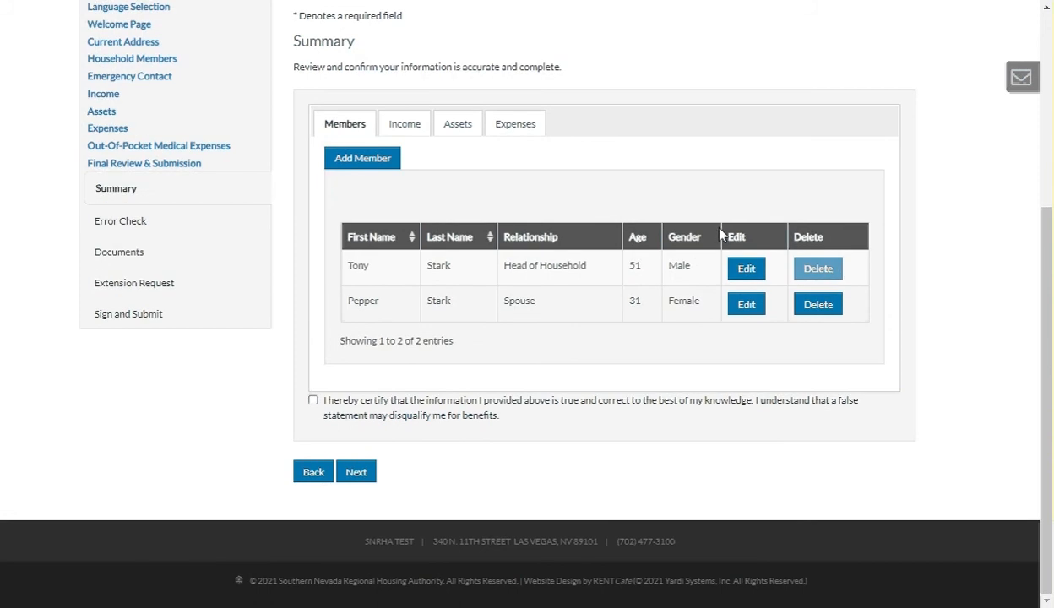
scroll(719, 225, "up", 1)
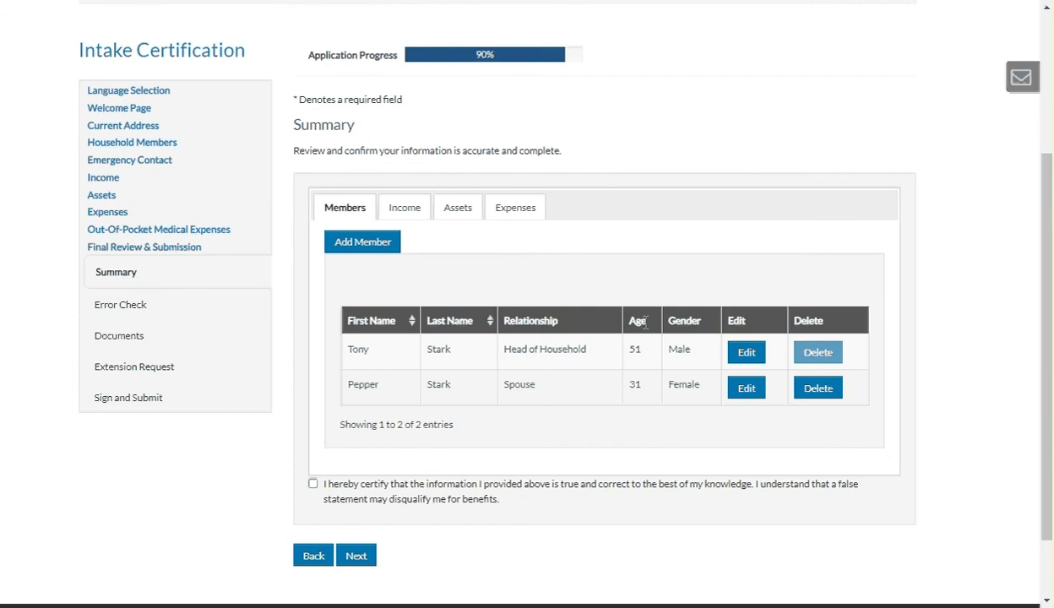
Step: Re-examine the summary's income, asset and expense entries one after another, ending back on the household members
left_click(397, 209)
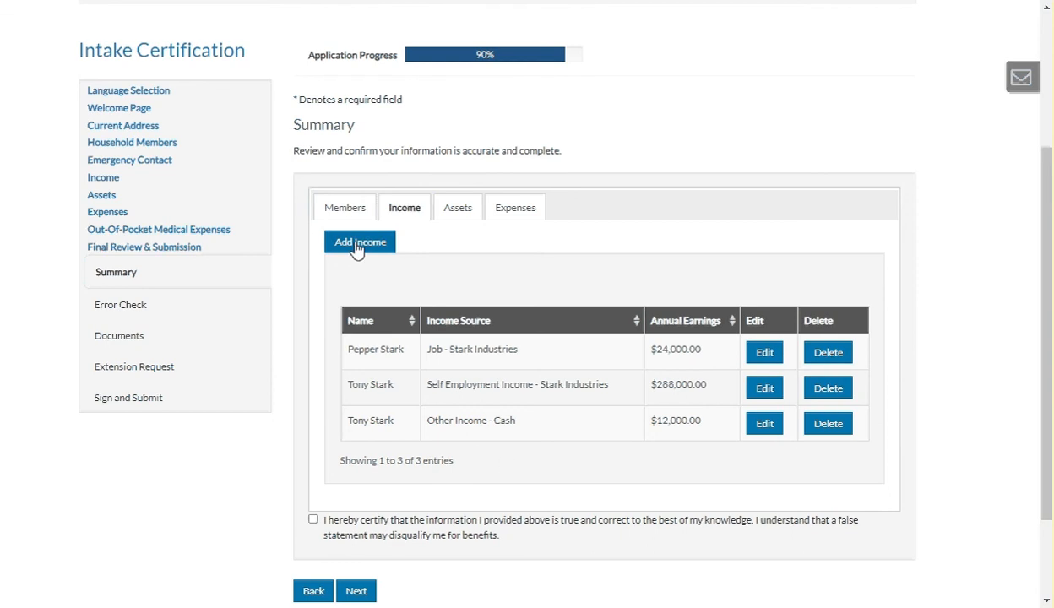
left_click(456, 211)
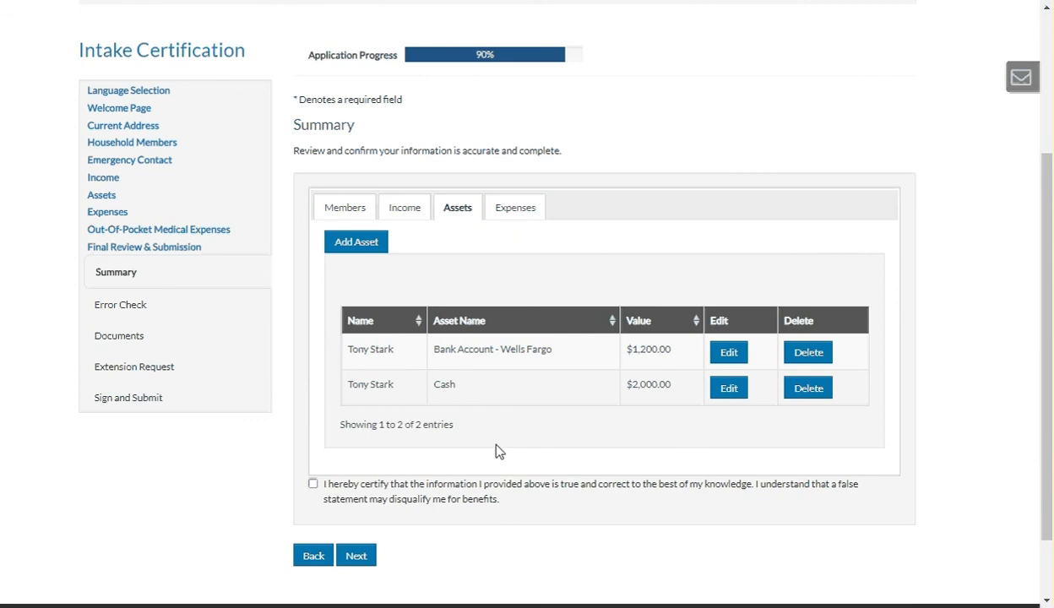
left_click(518, 215)
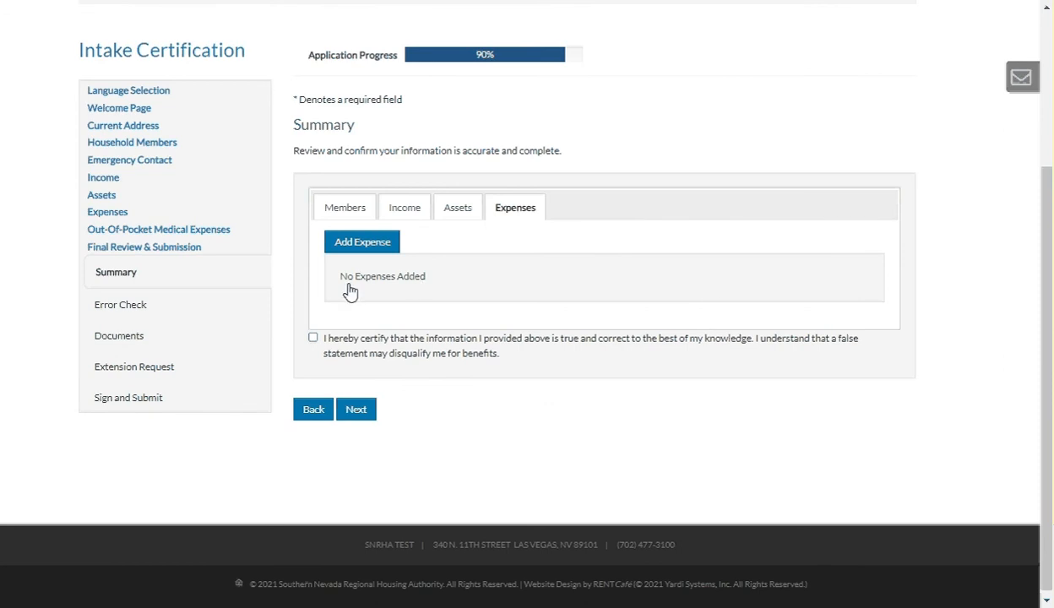
left_click_drag(341, 279, 450, 280)
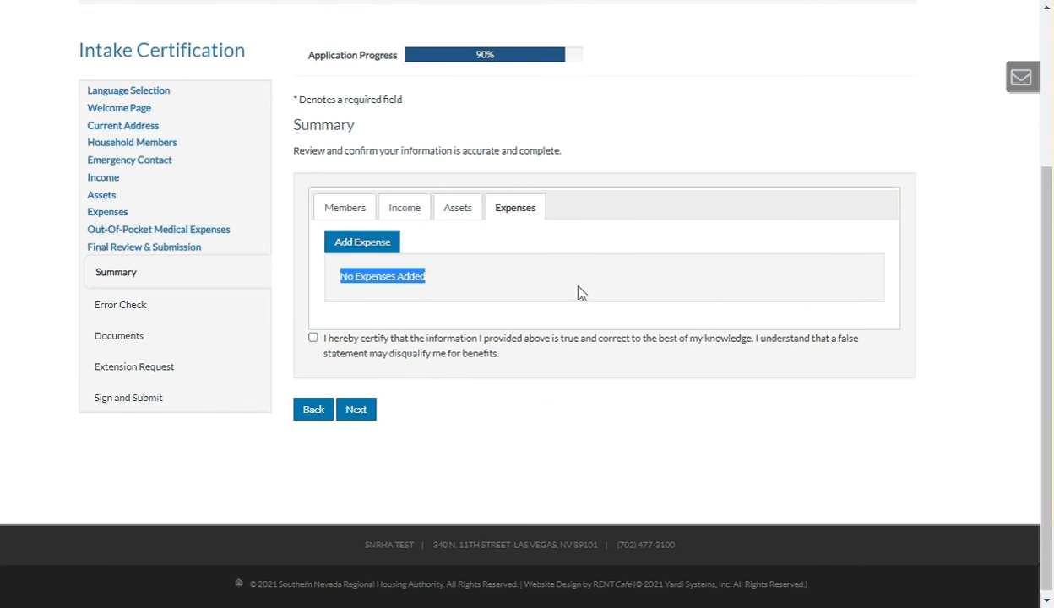
left_click(625, 301)
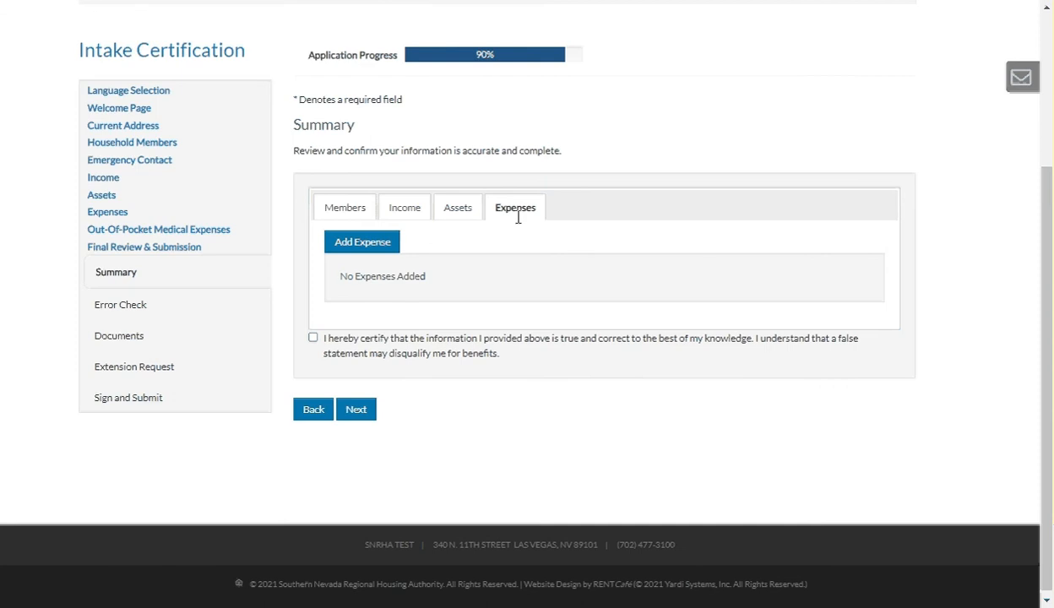
left_click(334, 213)
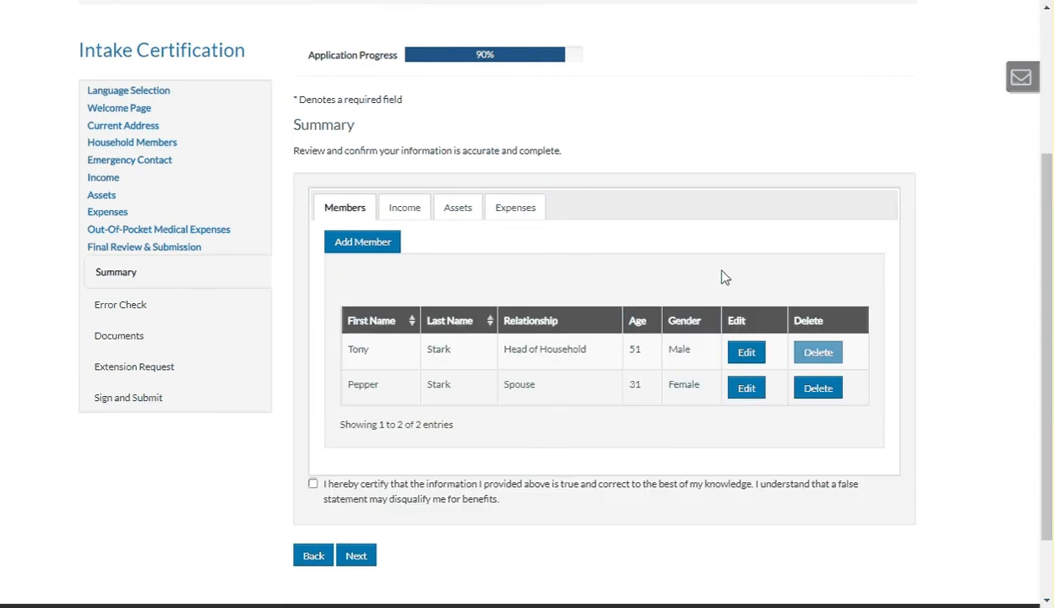
Step: Certify the summary as true and correct, and confirm in the error check that all incomes, assets and expenses are entered, continuing to the documents
scroll(723, 277, "down", 2)
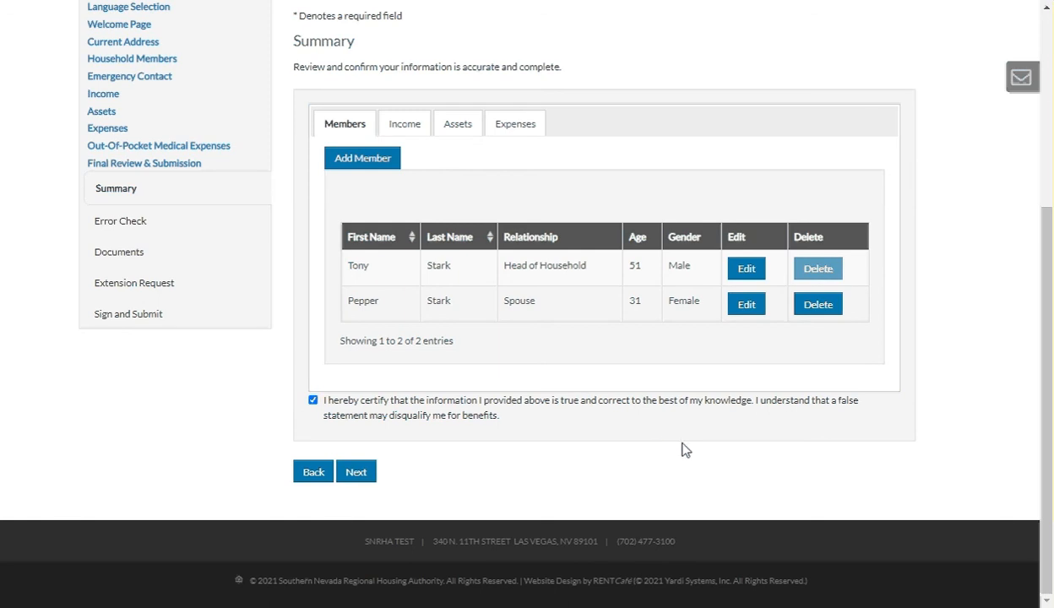
left_click(362, 478)
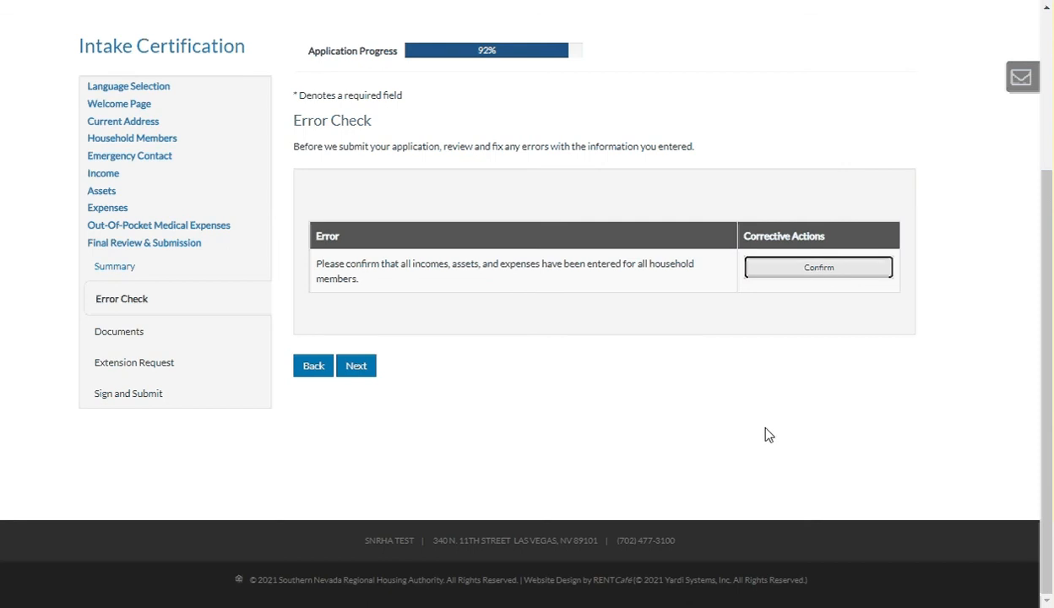
left_click(818, 267)
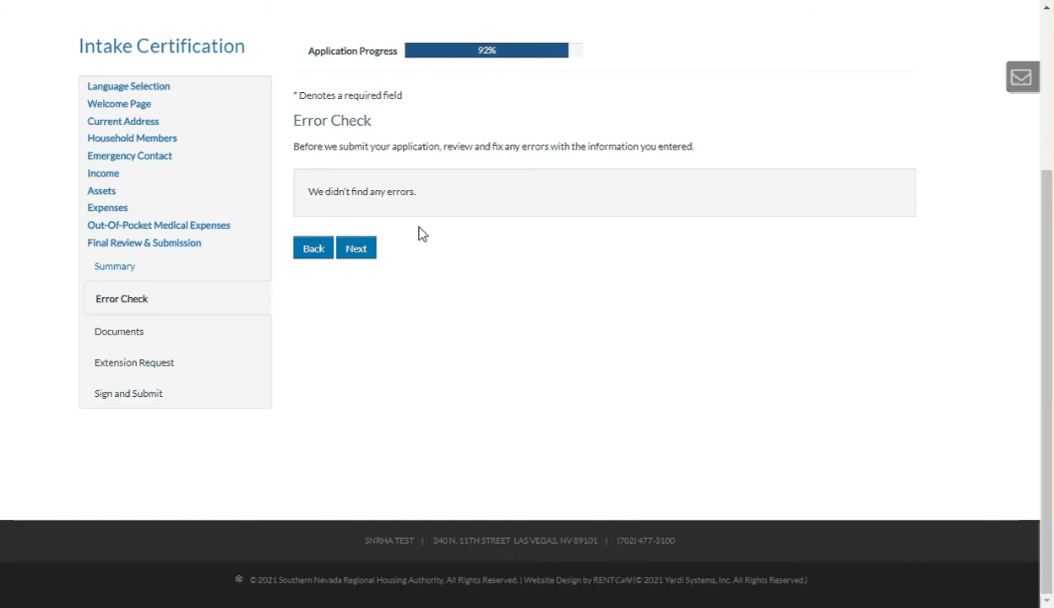
left_click(356, 251)
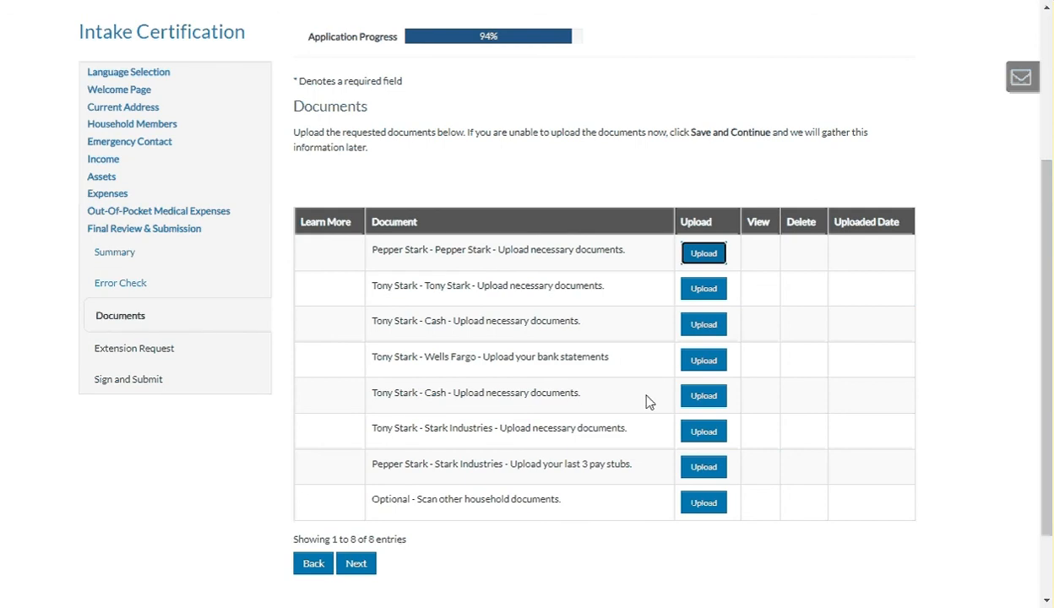
Step: Examine the requested documents, including the head of household's cash entry and the spouse's last 3 pay stubs
left_click(425, 394)
double_click(424, 394)
left_click(593, 402)
left_click_drag(610, 471, 516, 470)
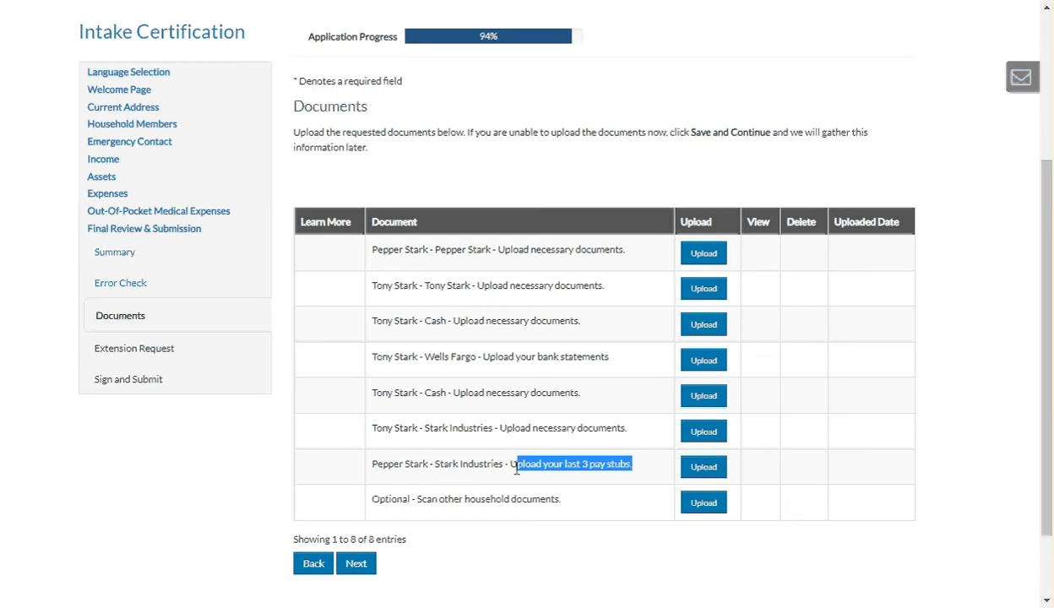
left_click(640, 461)
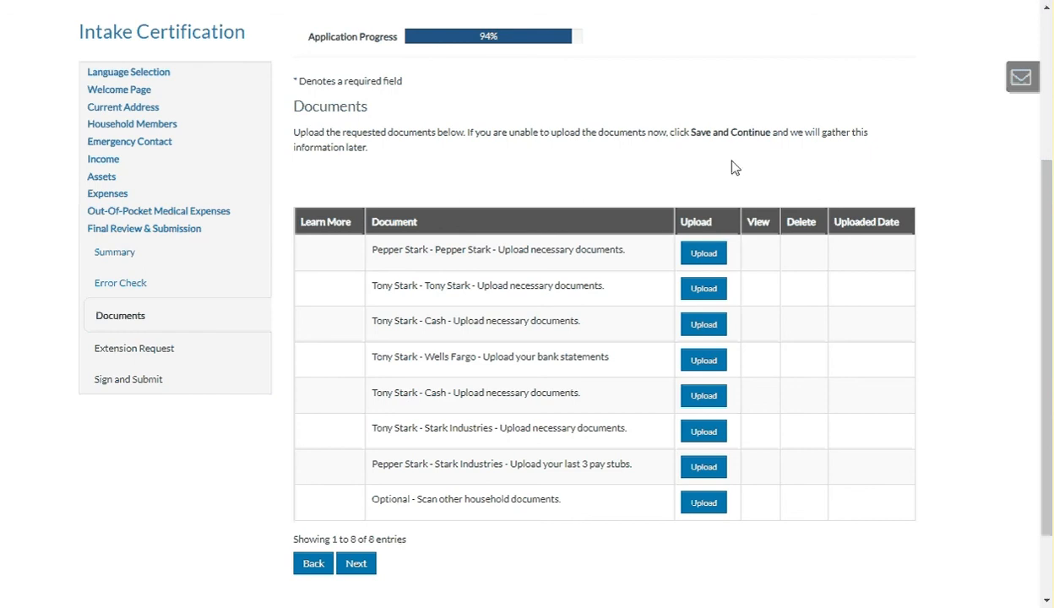
Step: Upload Document1.jpg for the spouse's "Upload necessary documents" request and close the upload dialog
left_click(712, 257)
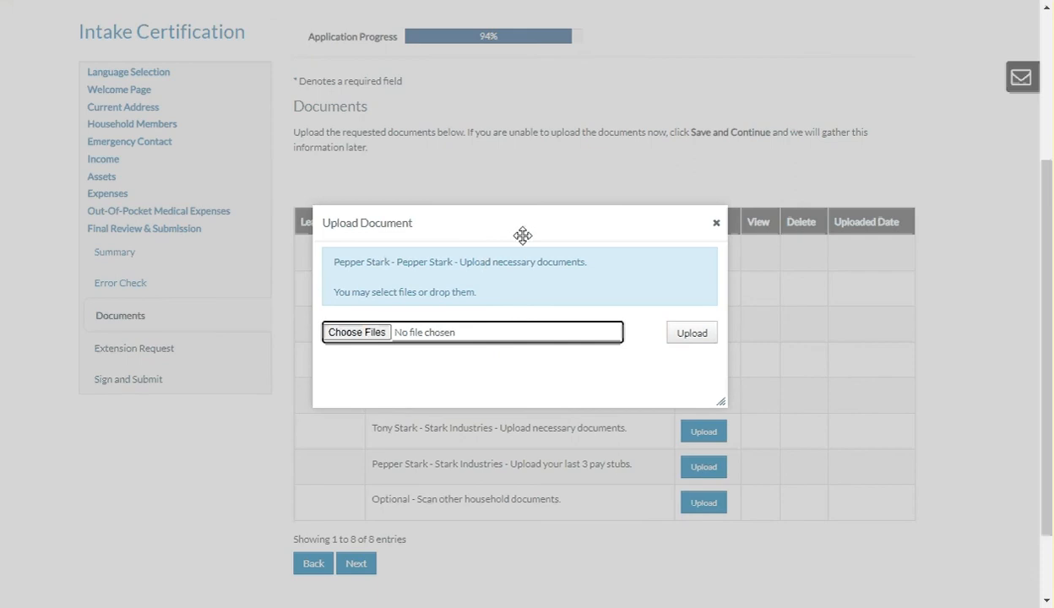
left_click_drag(522, 233, 535, 293)
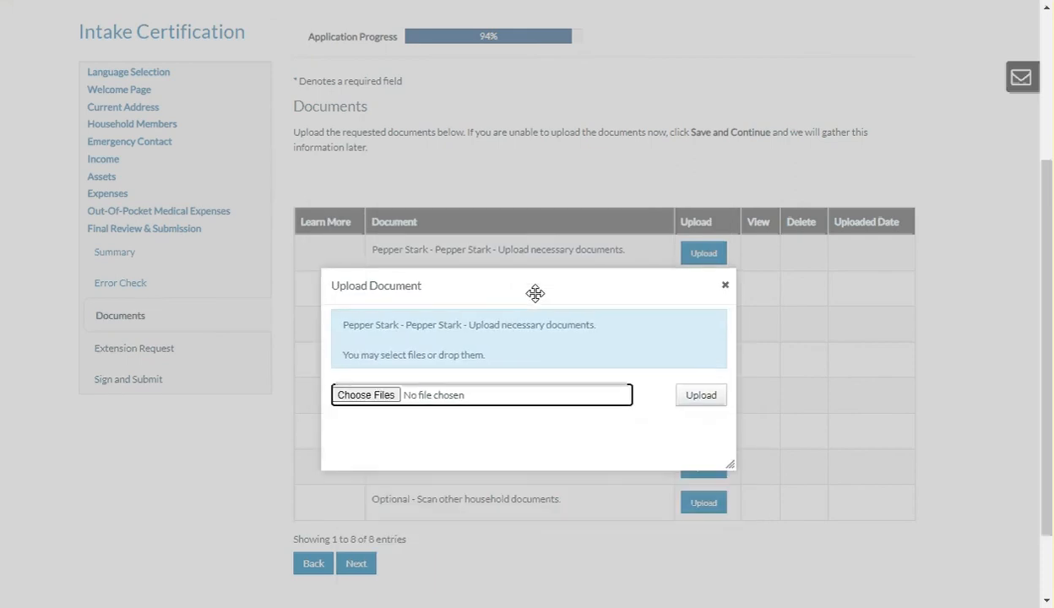
left_click(382, 394)
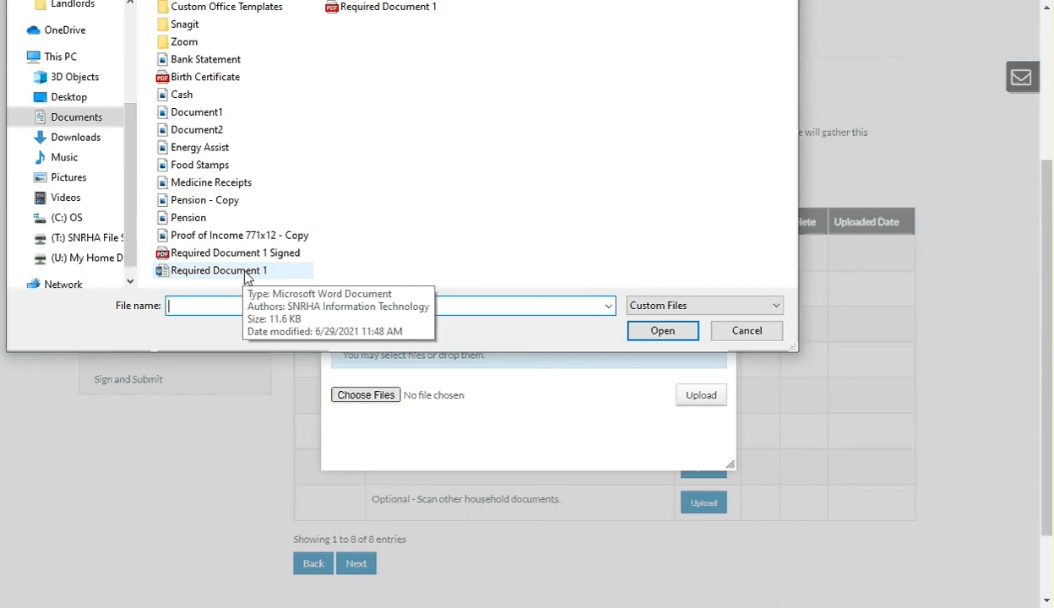
double_click(201, 112)
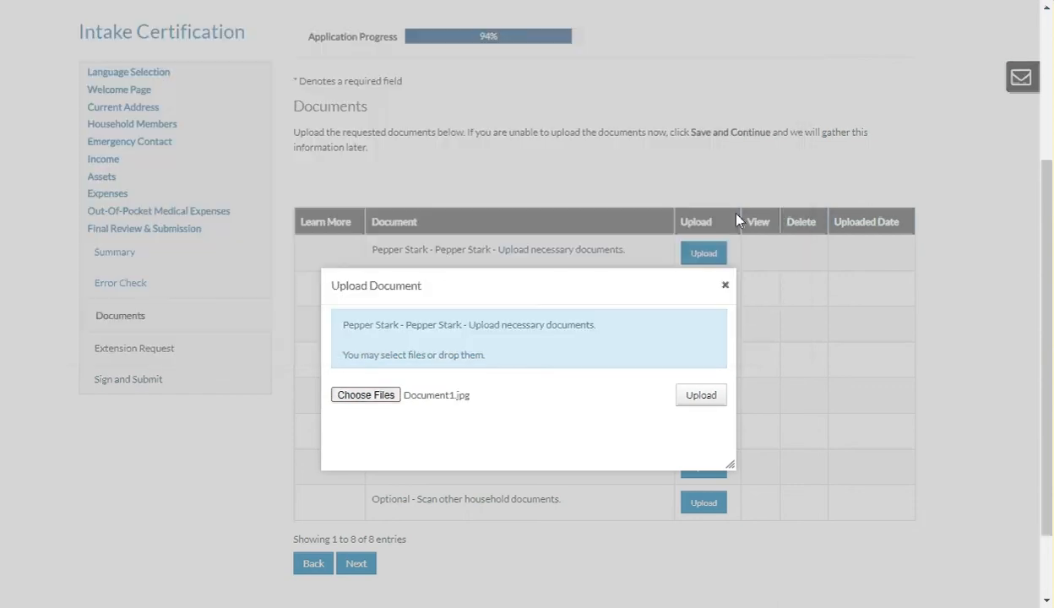
left_click(705, 395)
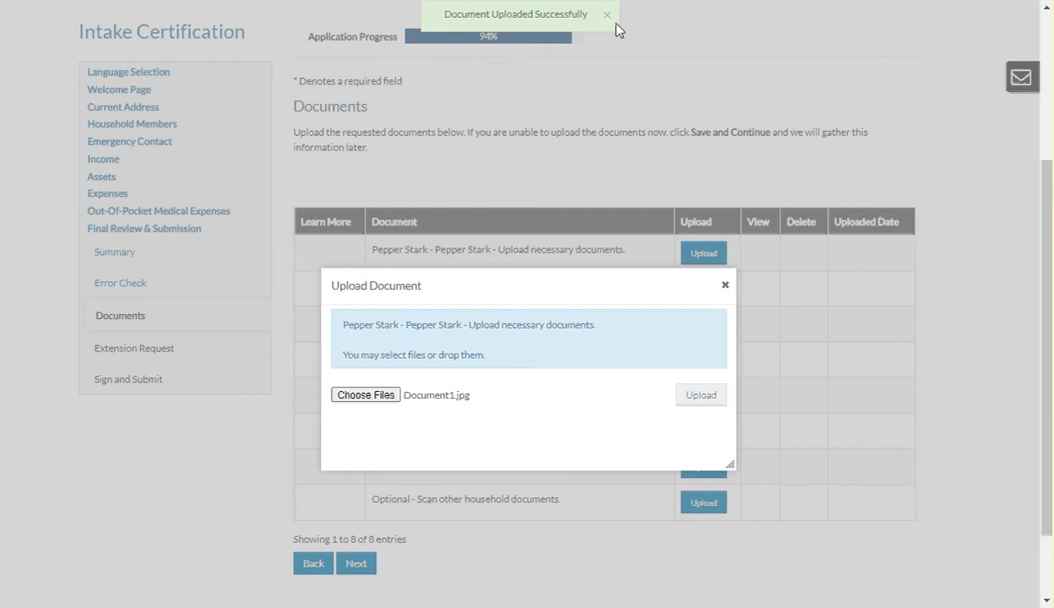
left_click(607, 16)
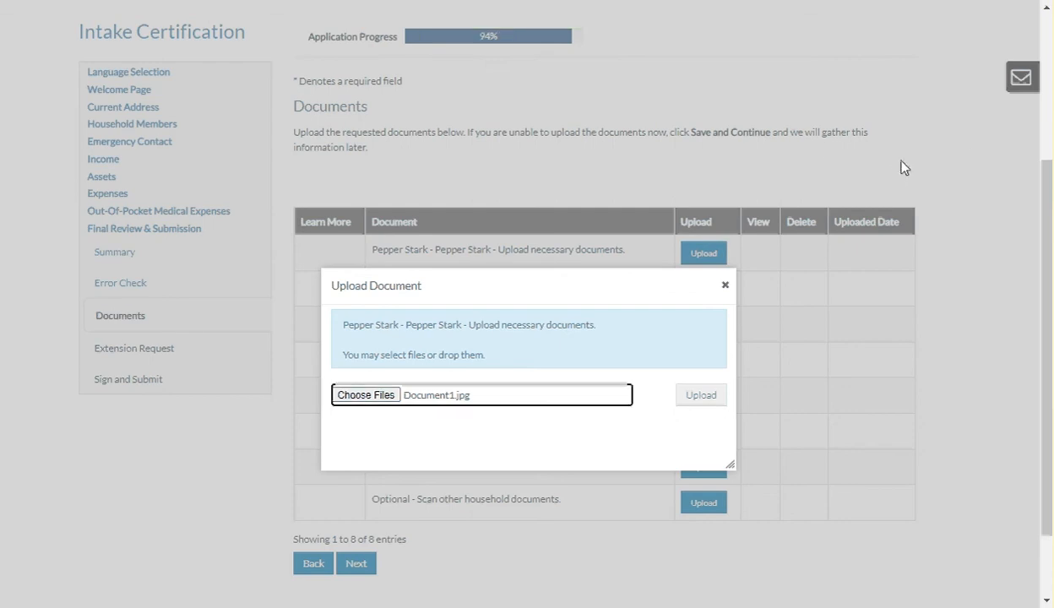
left_click(725, 285)
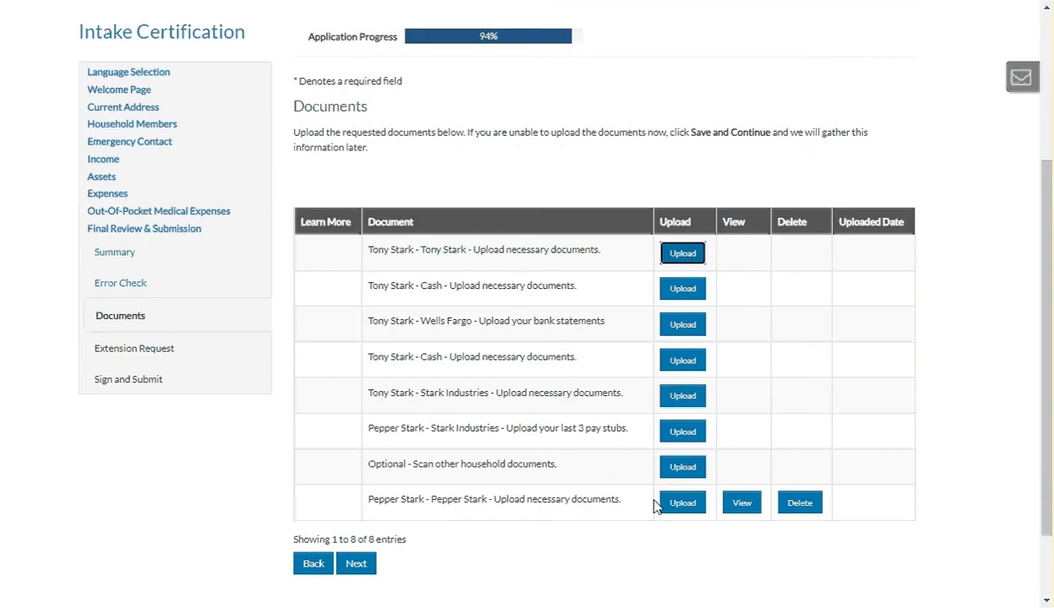
Step: View the document uploaded for the spouse and close the preview
left_click(742, 505)
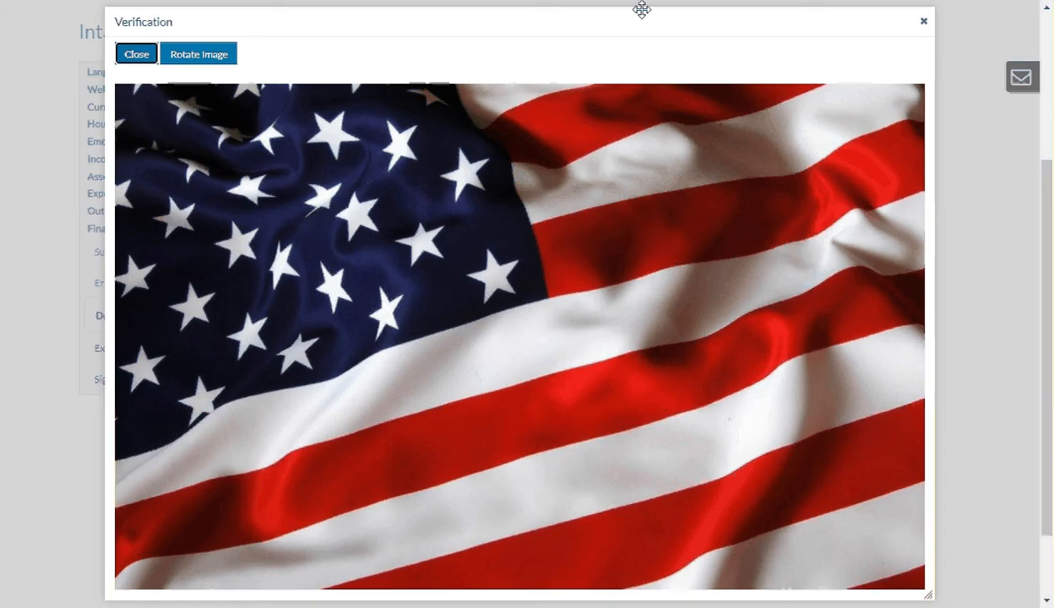
left_click_drag(676, 27, 677, 20)
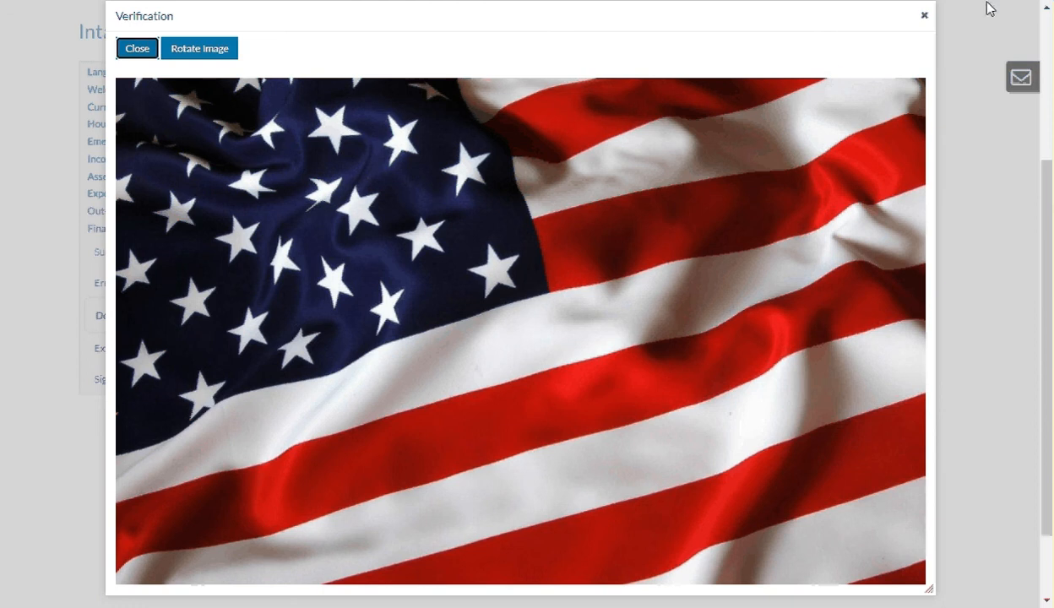
left_click(925, 26)
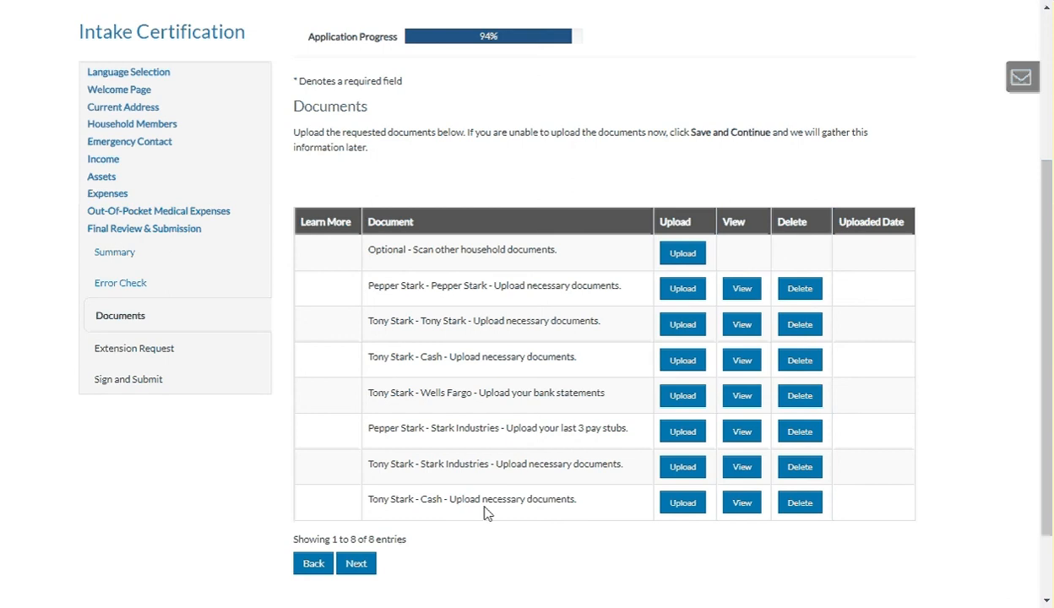
Step: Continue to the extension request, answer No to needing an extension, and proceed to signing and submission
left_click(353, 567)
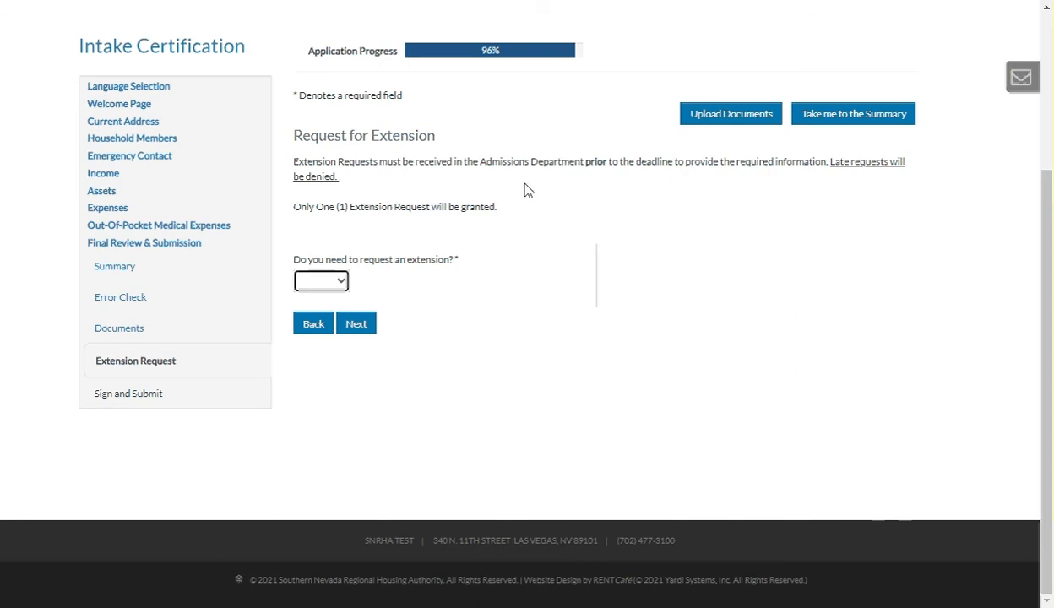
left_click(339, 285)
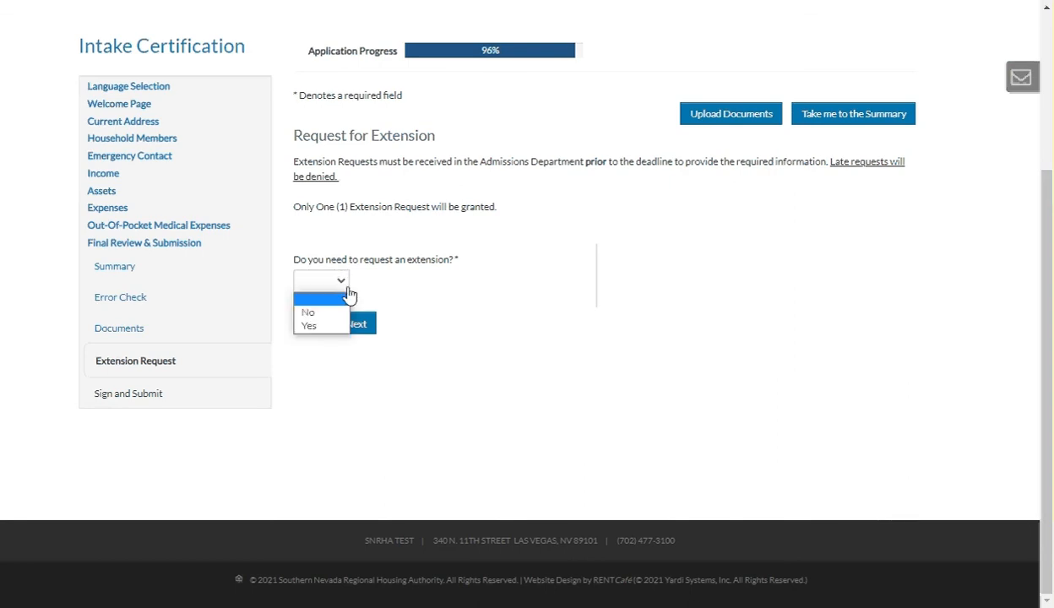
left_click(331, 309)
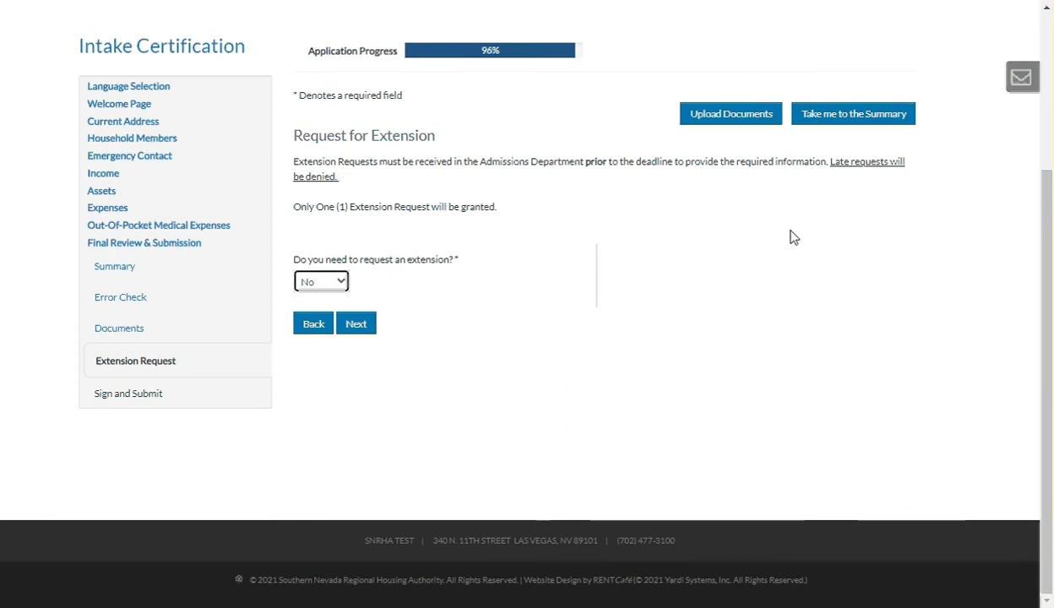
left_click(374, 329)
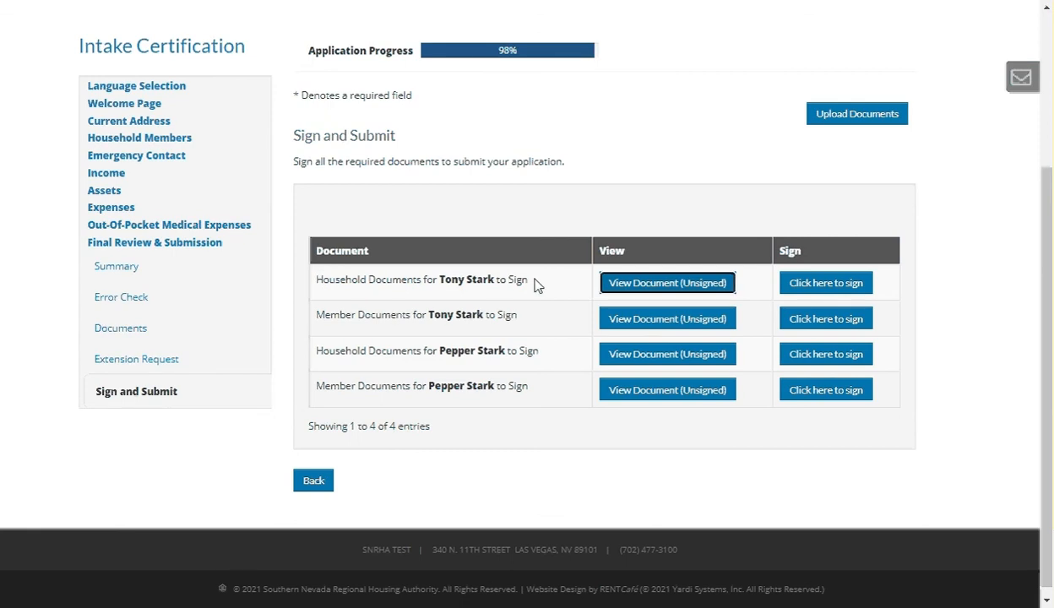
Step: For the head of household's household documents, agree to the electronic signature disclosures and save the hand-drawn signature and initials
left_click(836, 289)
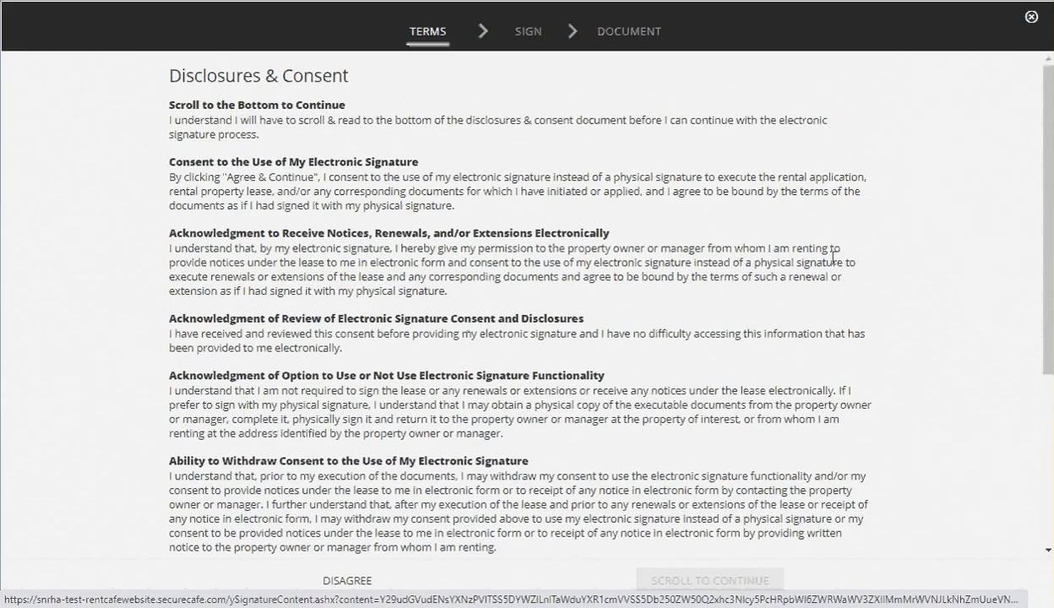
scroll(716, 325, "down", 1)
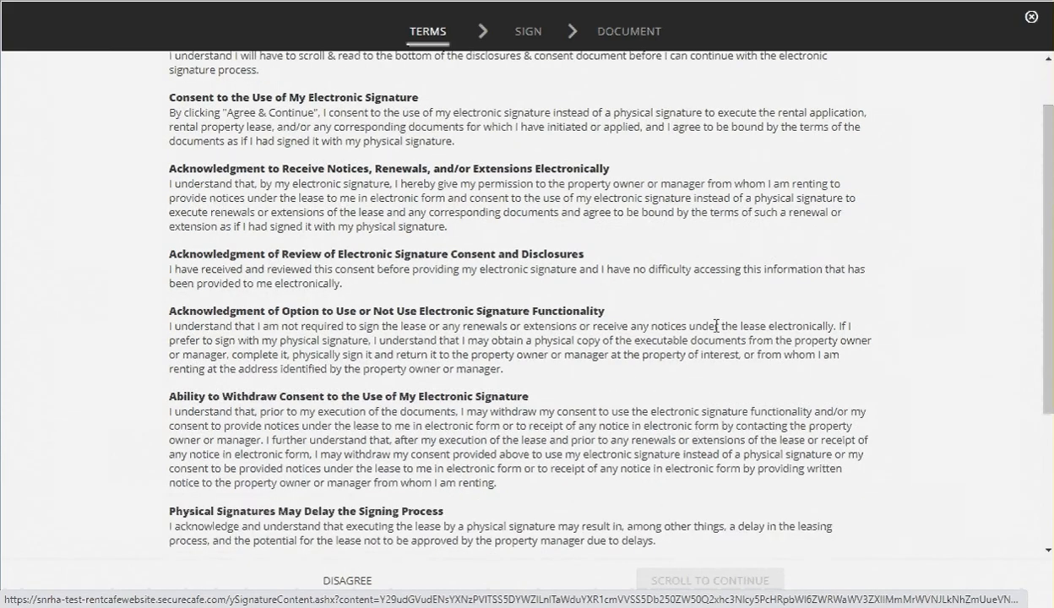
scroll(716, 325, "up", 1)
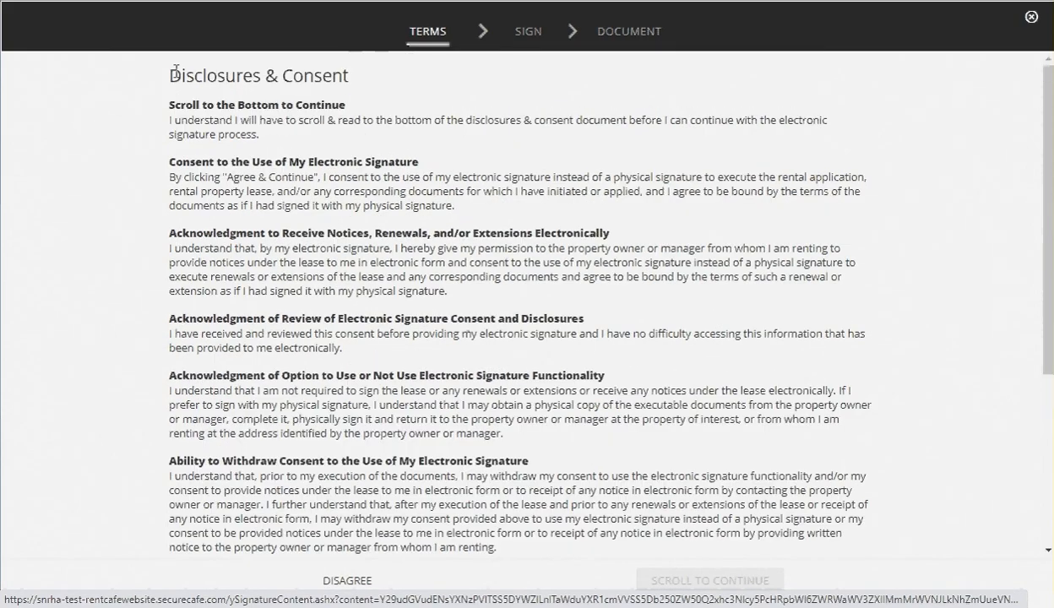
scroll(485, 125, "down", 1)
scroll(681, 207, "down", 4)
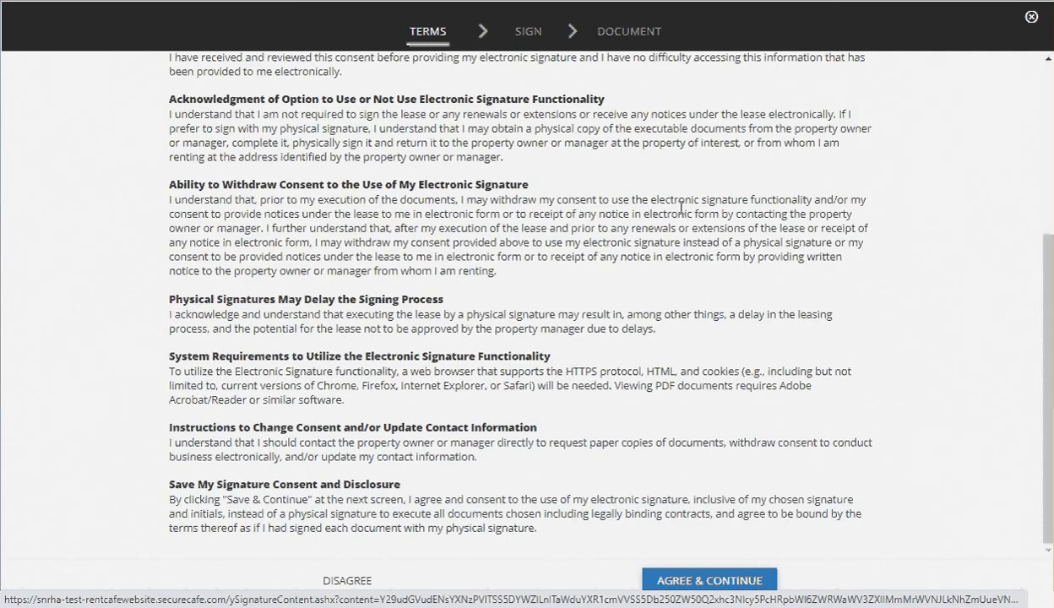
scroll(658, 192, "up", 1)
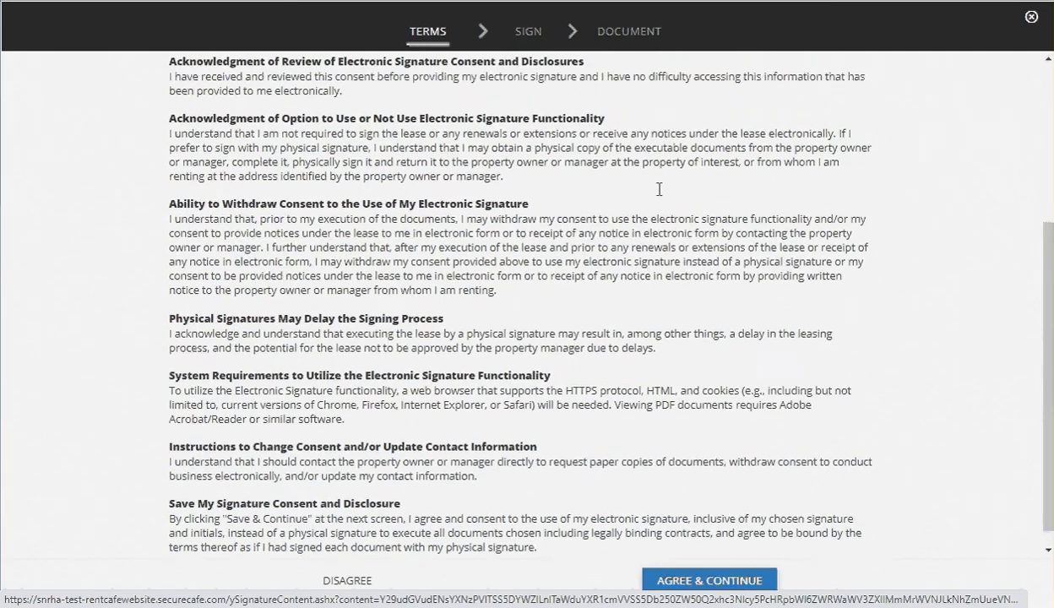
scroll(659, 190, "down", 1)
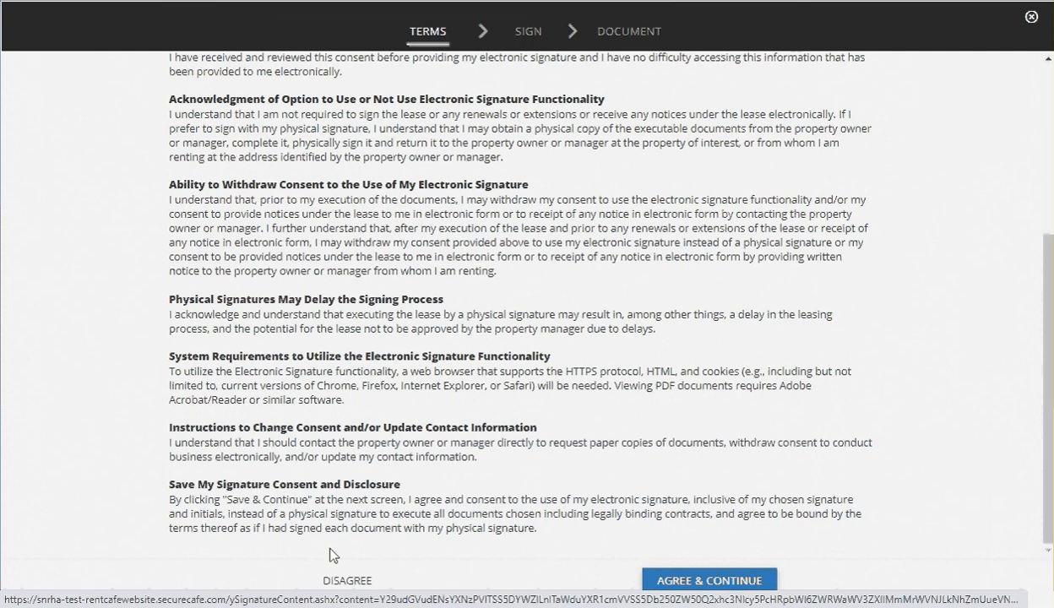
left_click(705, 581)
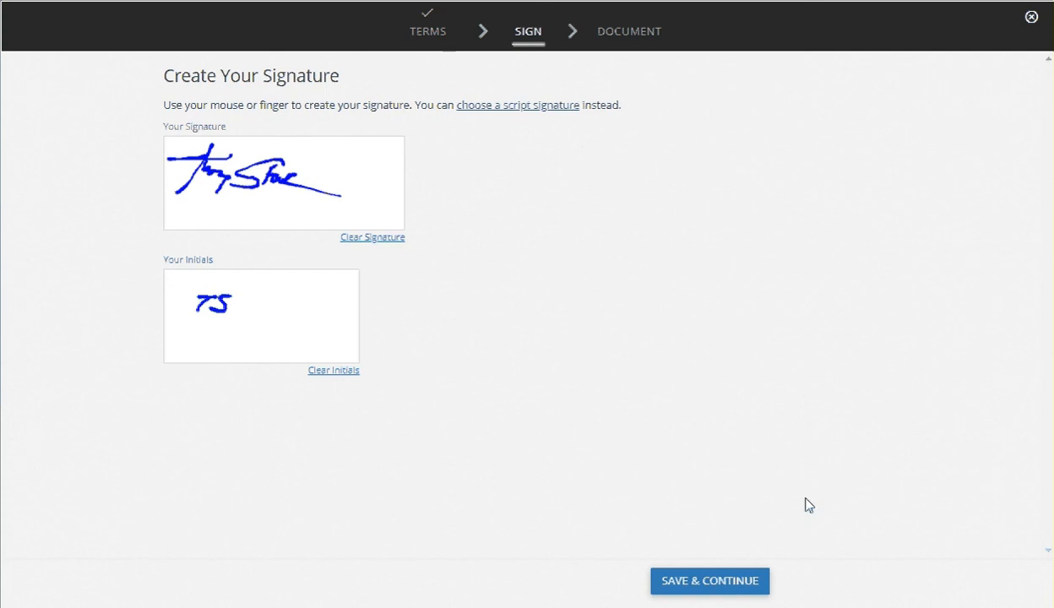
left_click(719, 591)
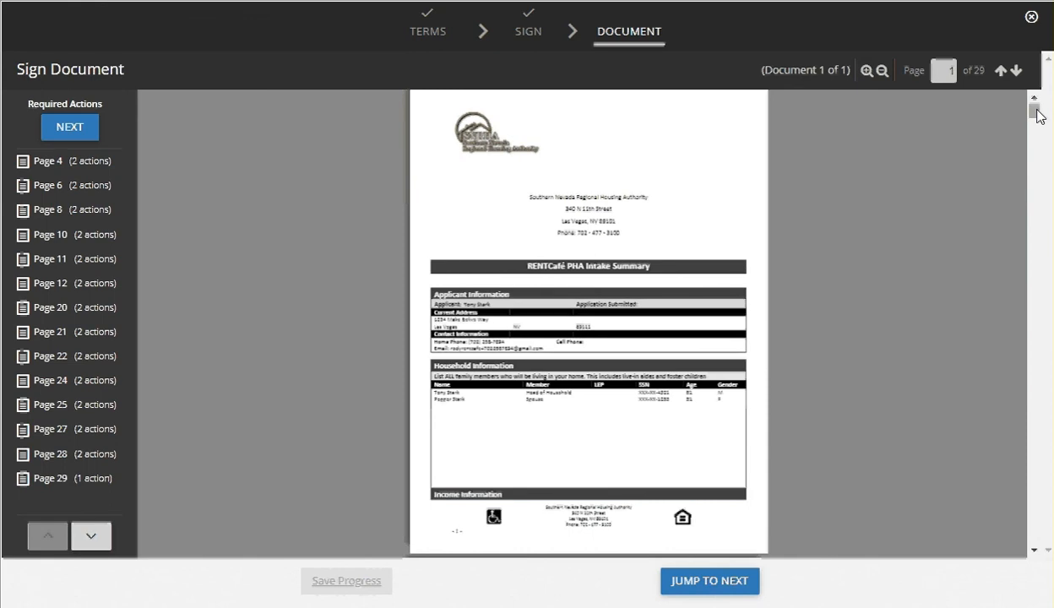
Step: Enlarge the document and examine the applicant and household information on page 1 of the RENTCafé PHA Intake Summary
left_click(865, 71)
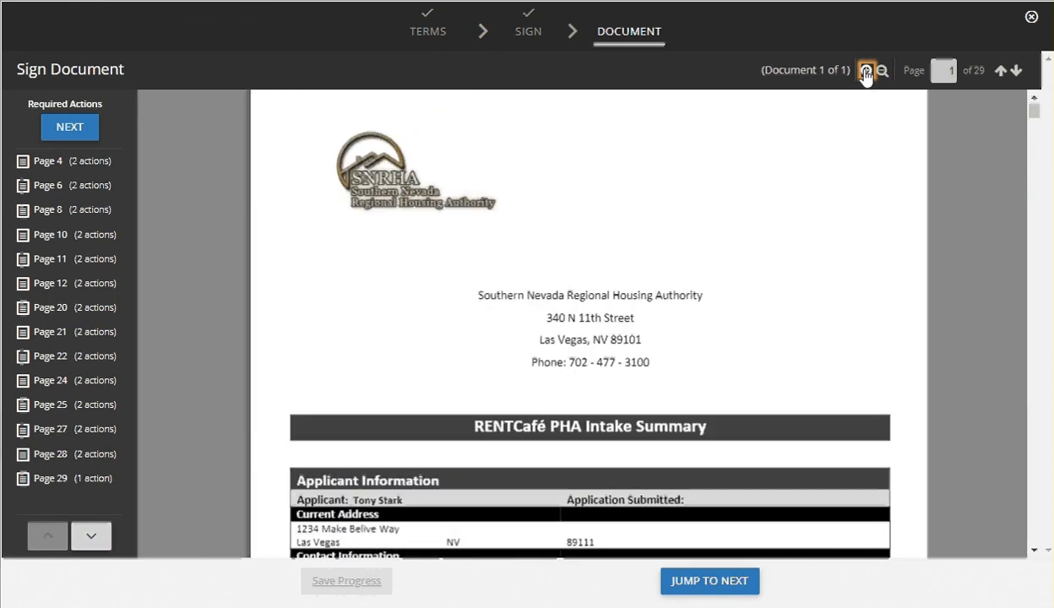
left_click(865, 71)
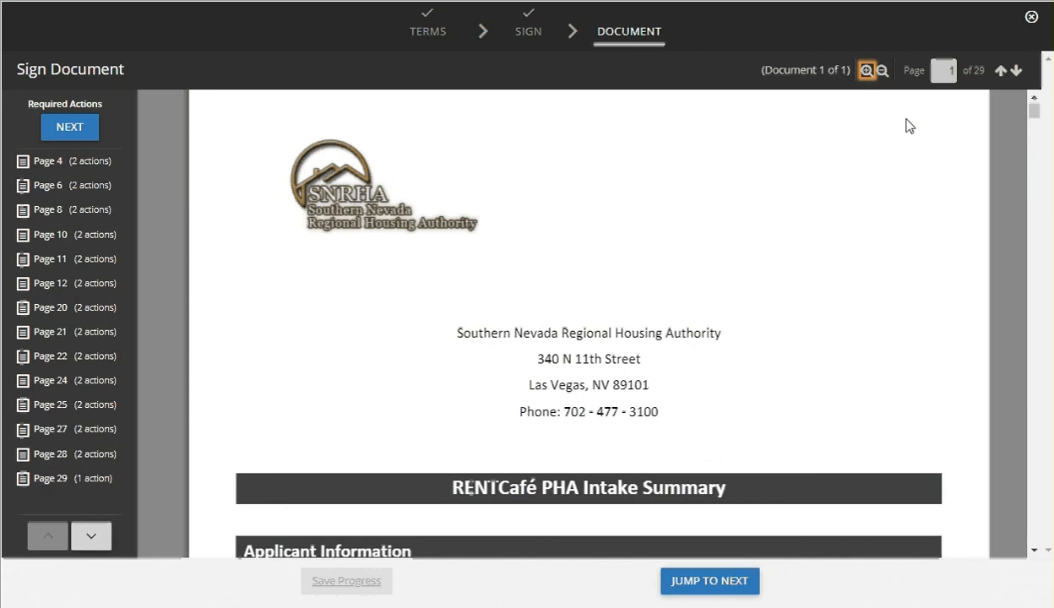
scroll(861, 245, "down", 1)
scroll(863, 246, "down", 3)
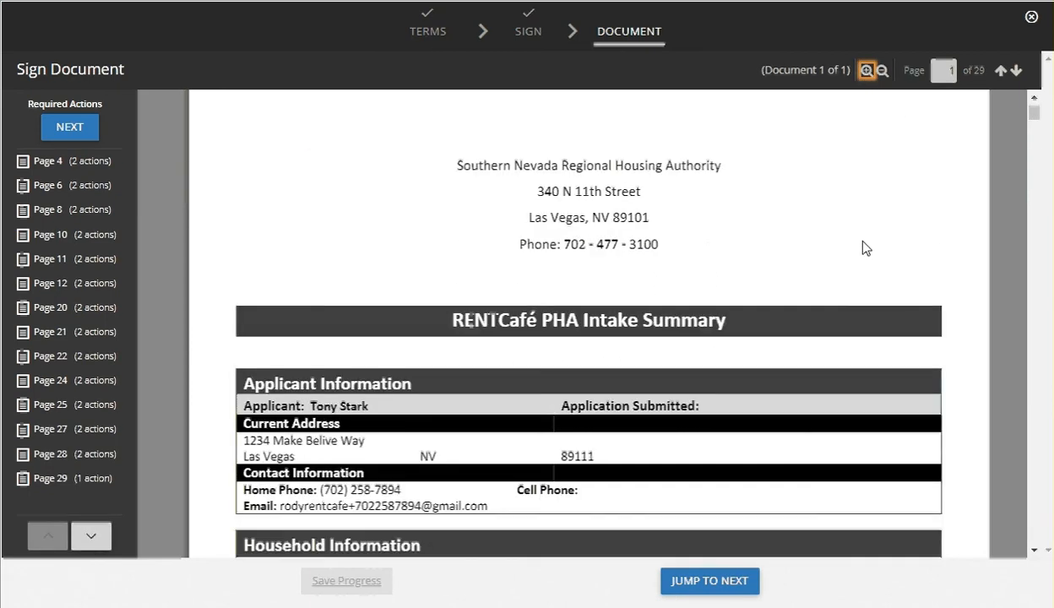
scroll(862, 245, "down", 3)
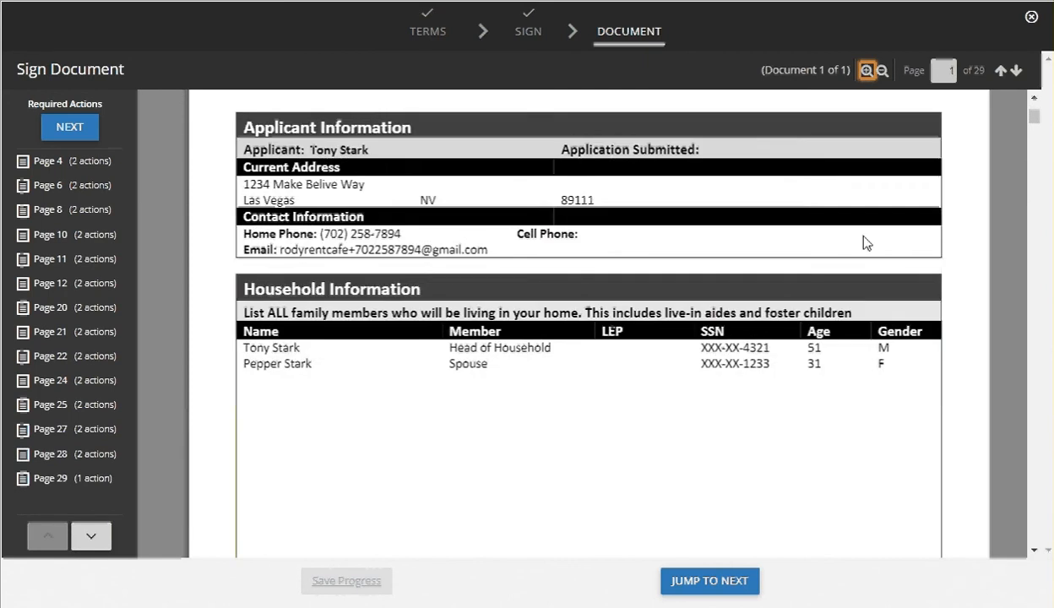
scroll(865, 237, "up", 1)
scroll(863, 241, "up", 2)
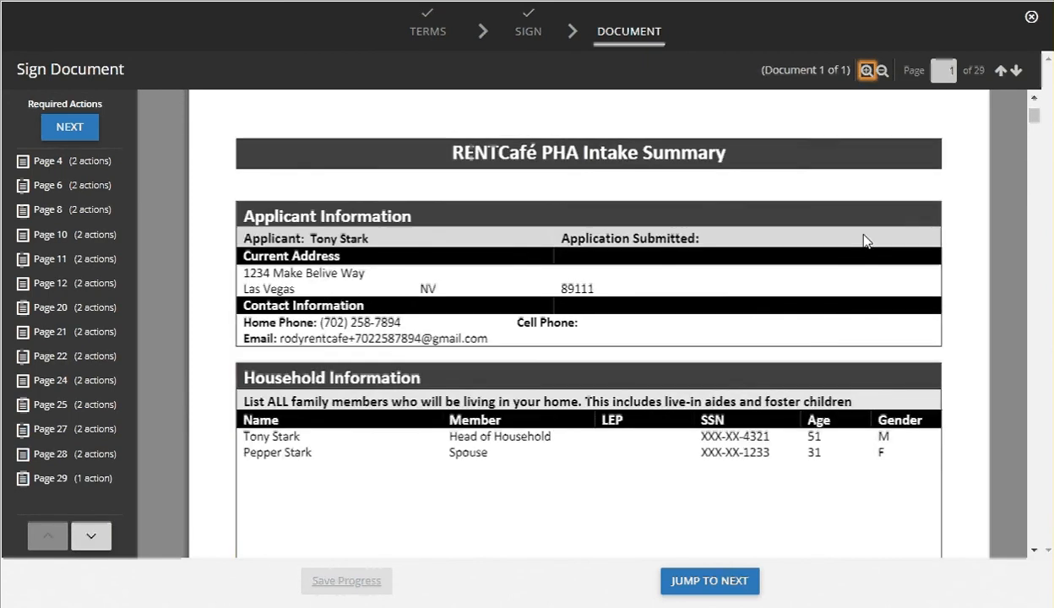
scroll(863, 242, "down", 5)
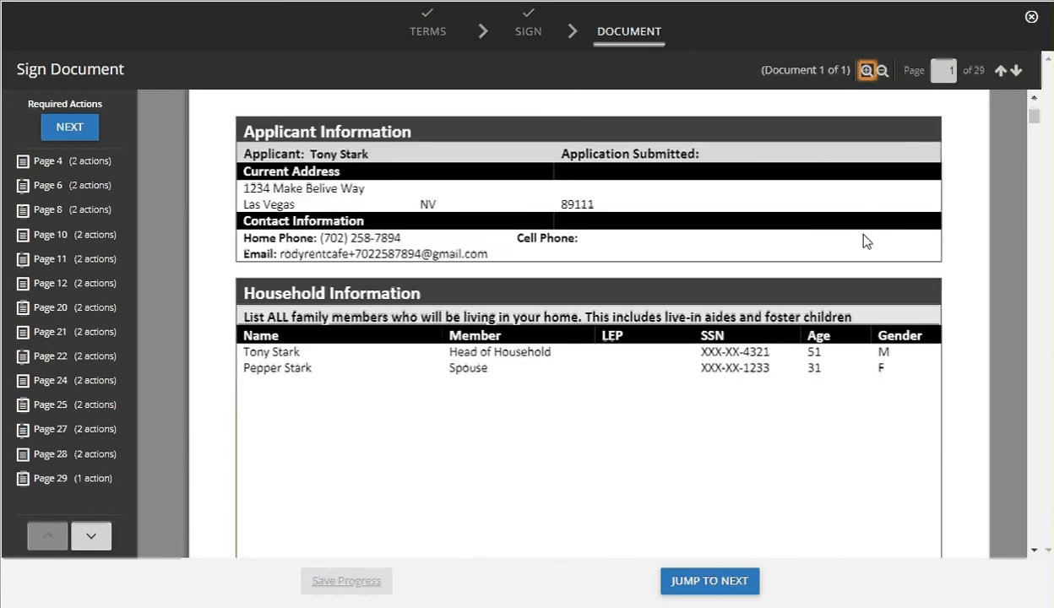
Step: Examine the income, asset and expense answers on pages 2 and 3 of the intake summary
scroll(863, 241, "down", 6)
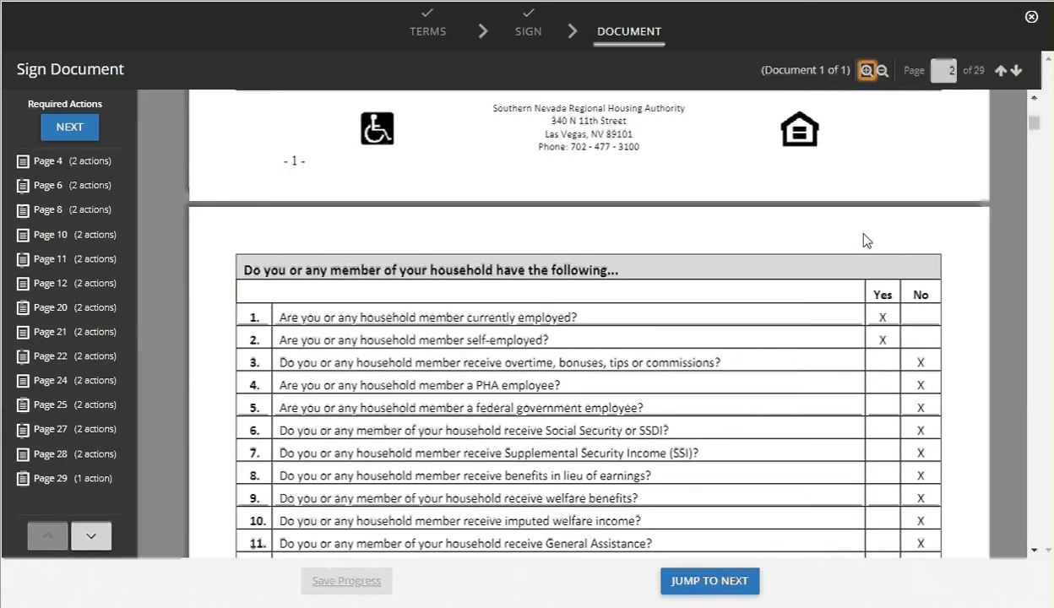
scroll(863, 241, "down", 12)
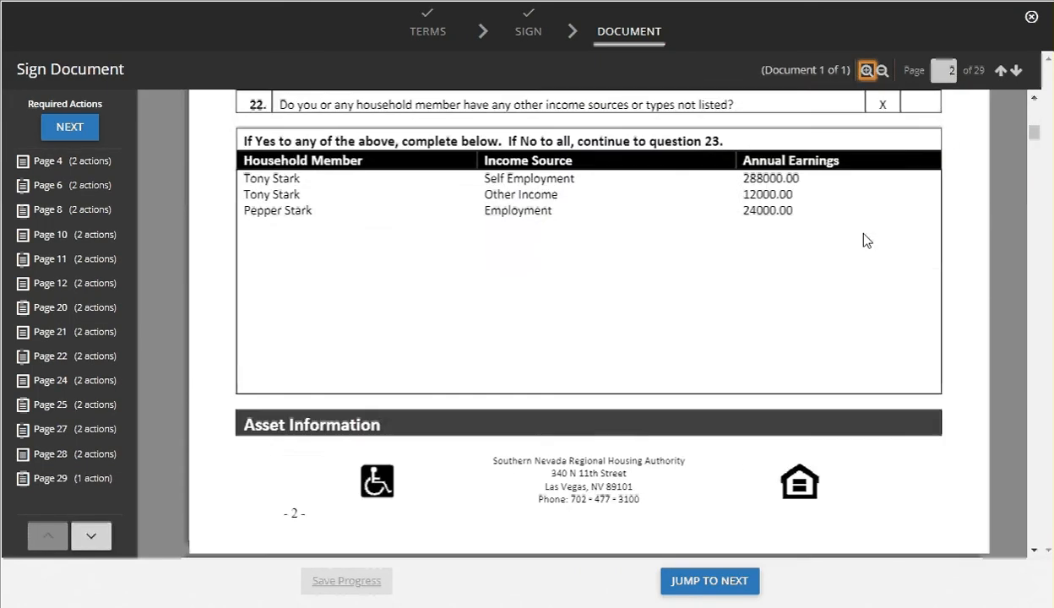
scroll(863, 240, "down", 5)
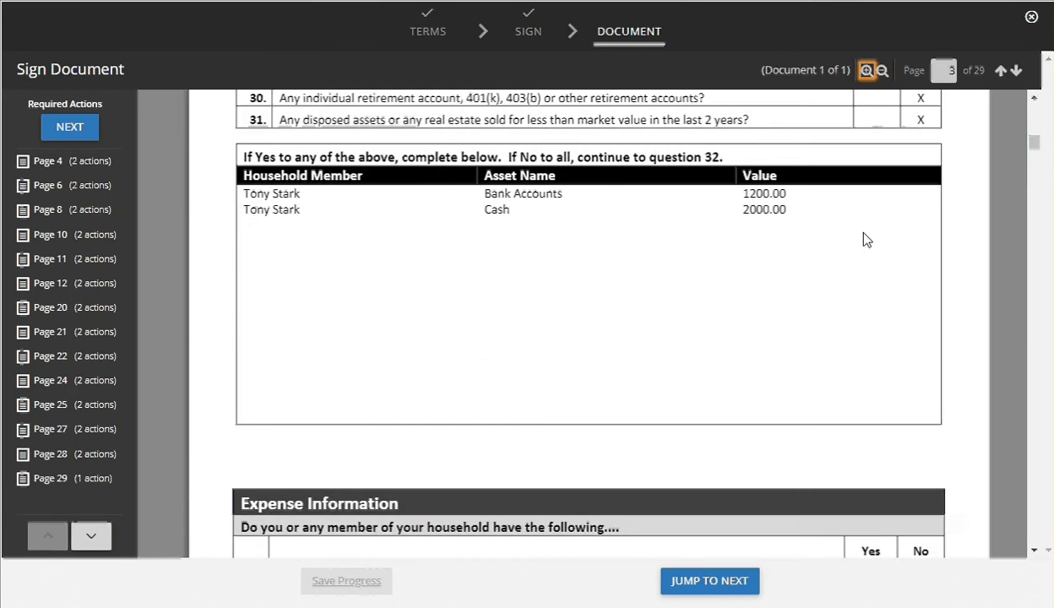
scroll(863, 237, "down", 1)
scroll(845, 234, "up", 1)
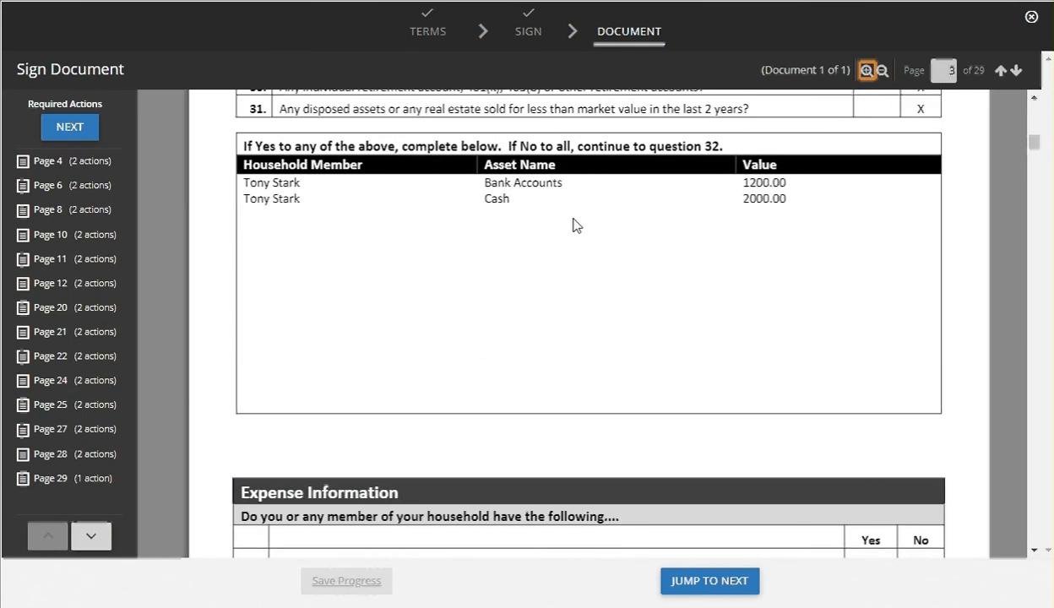
scroll(635, 304, "down", 4)
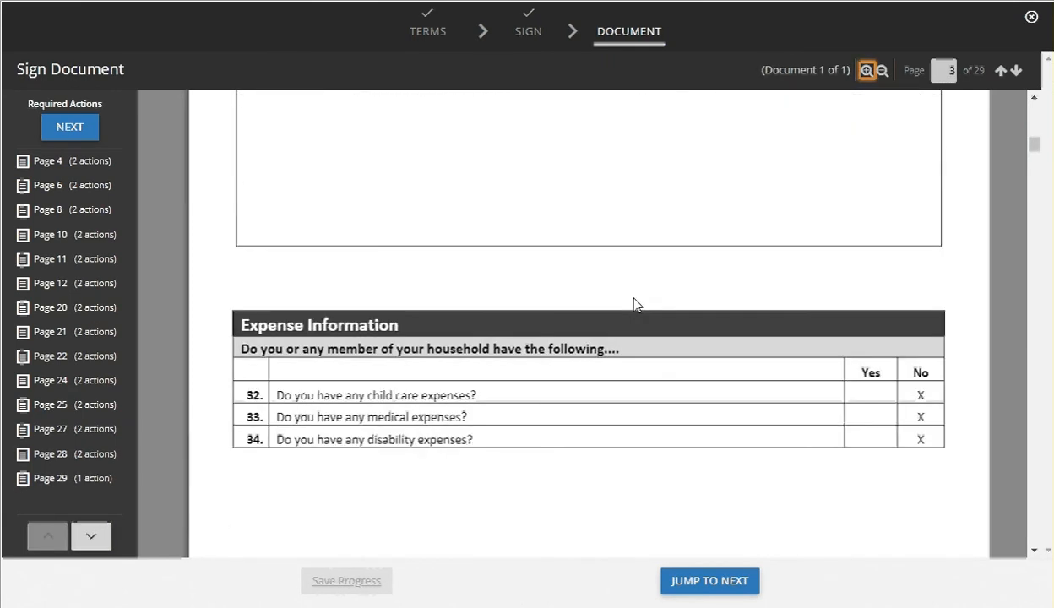
scroll(635, 296, "up", 5)
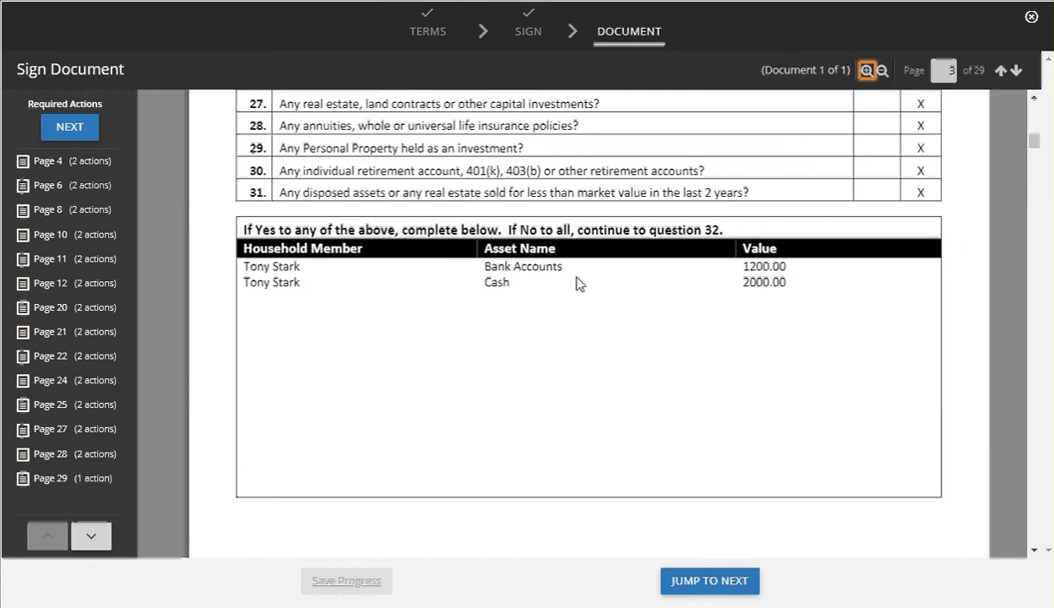
scroll(641, 312, "up", 1)
scroll(676, 311, "down", 6)
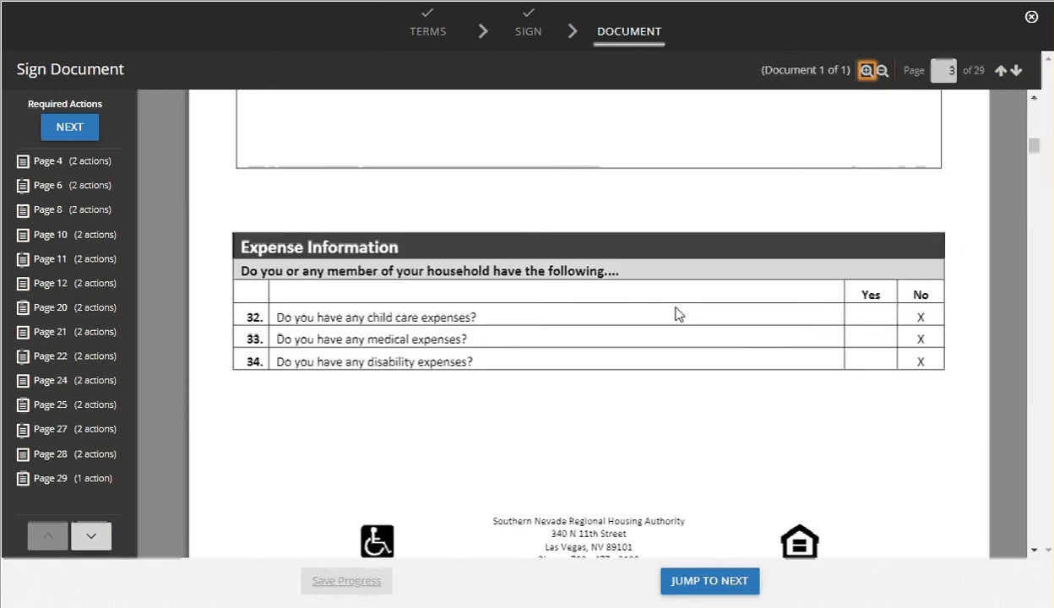
Step: Sign and date the accuracy certification for adult household members on page 4 of the intake summary
scroll(637, 286, "down", 3)
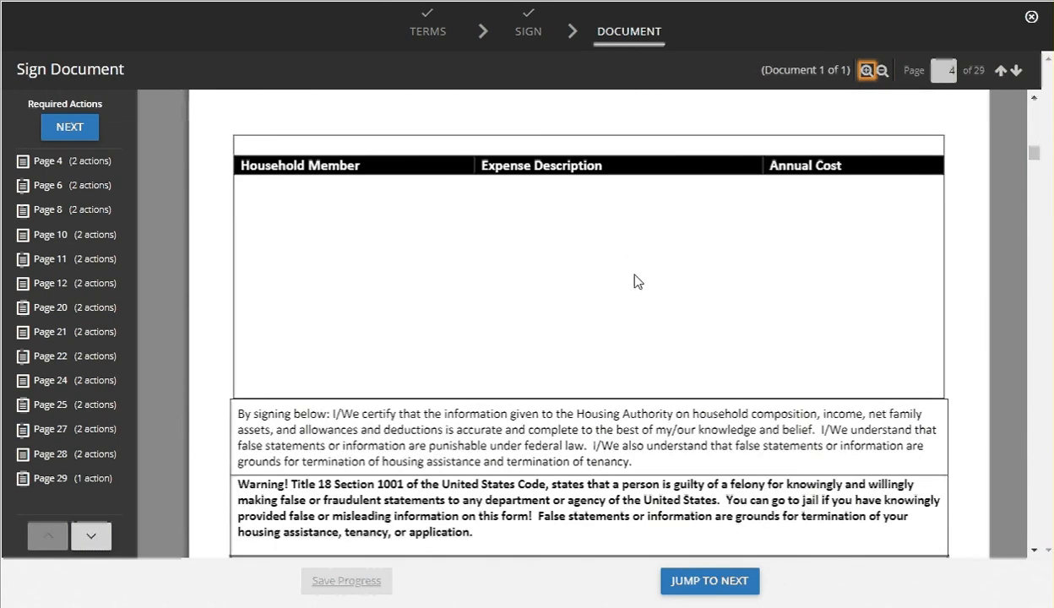
scroll(637, 279, "down", 3)
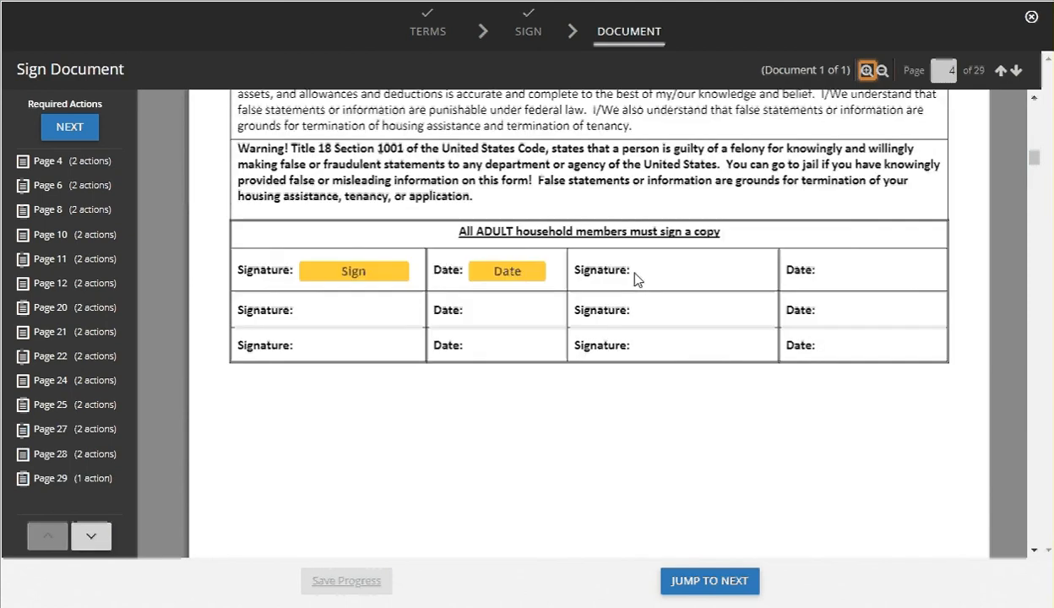
scroll(638, 279, "up", 4)
scroll(638, 280, "down", 3)
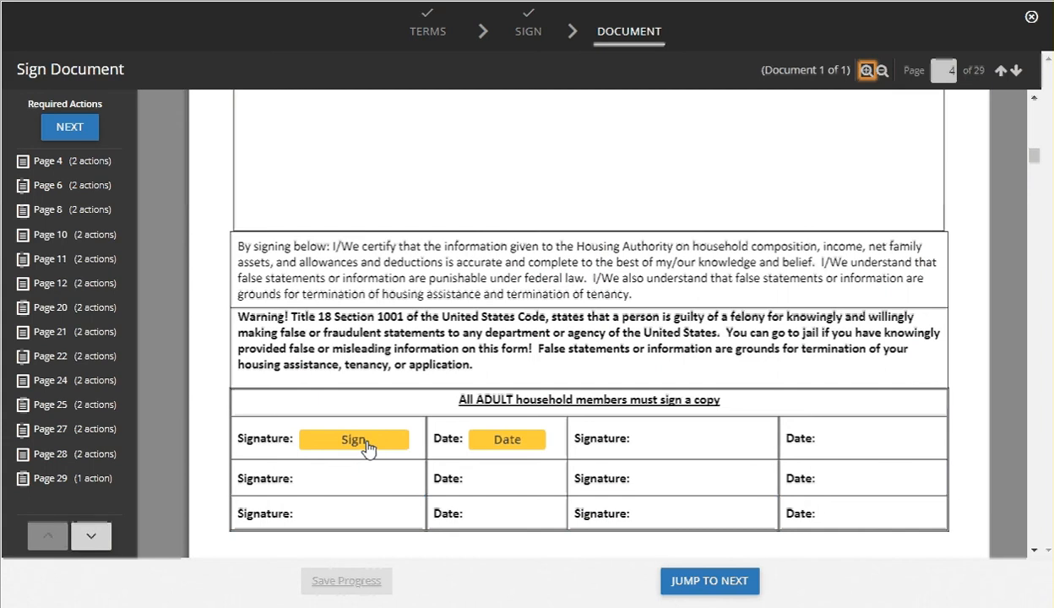
left_click(368, 447)
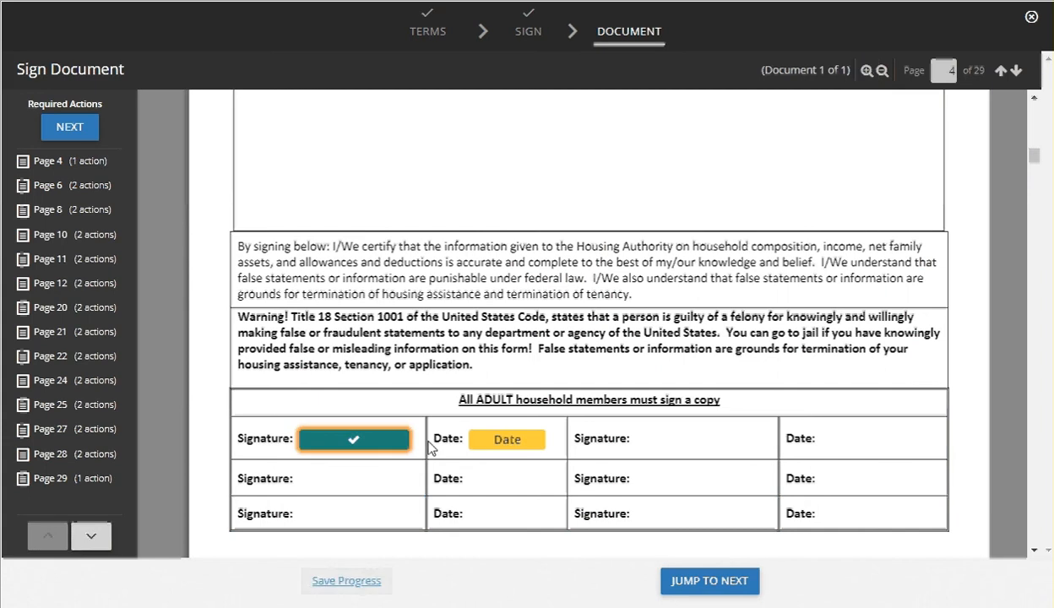
left_click(508, 445)
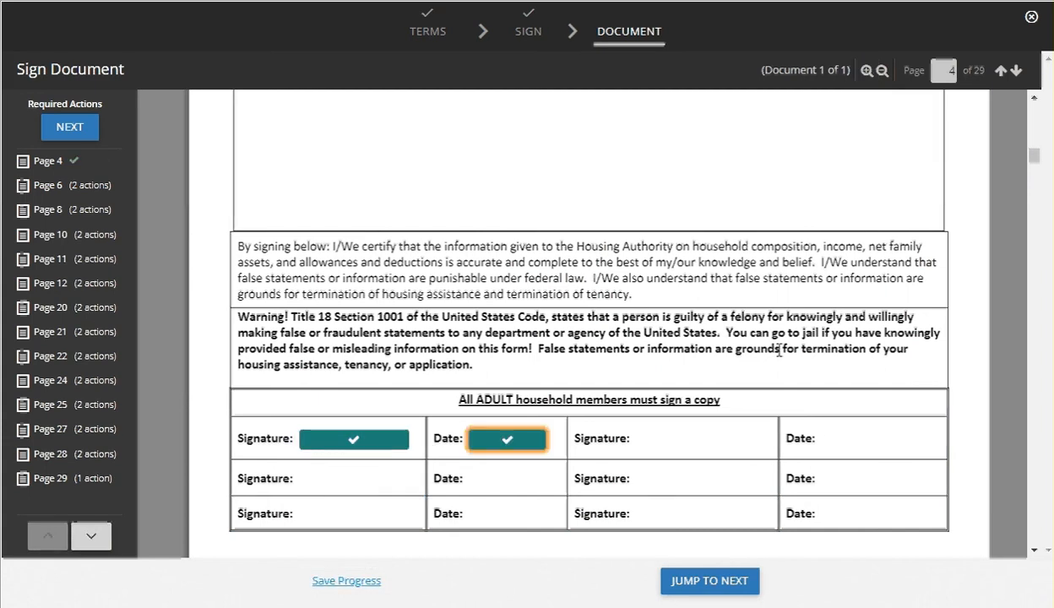
Step: Review the Authorization for the Release of Information (form HUD-9886) and sign and date it as head of household on page 6
scroll(780, 348, "down", 2)
scroll(781, 347, "down", 12)
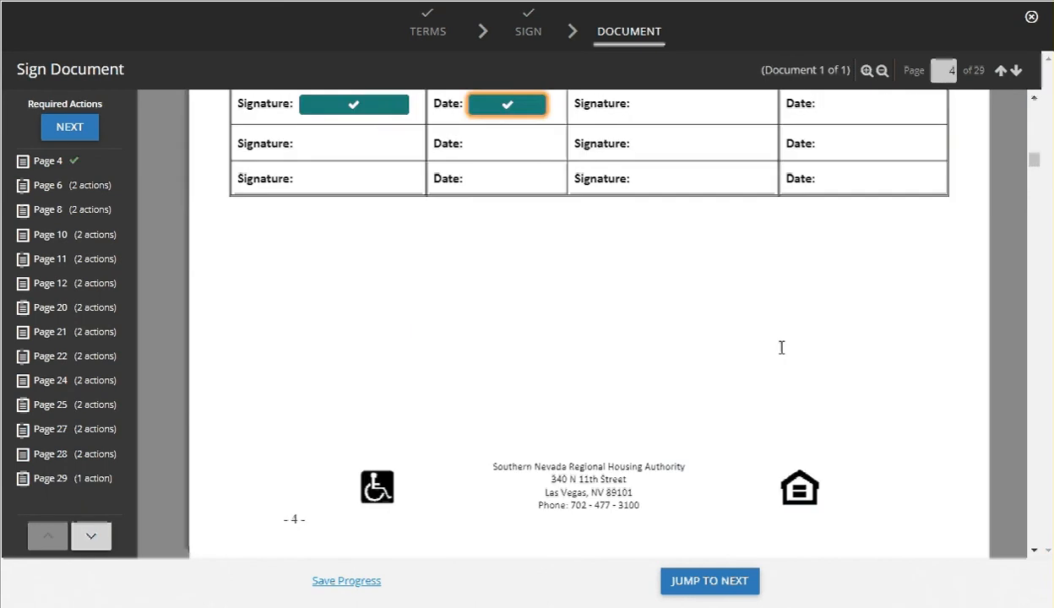
scroll(781, 351, "down", 2)
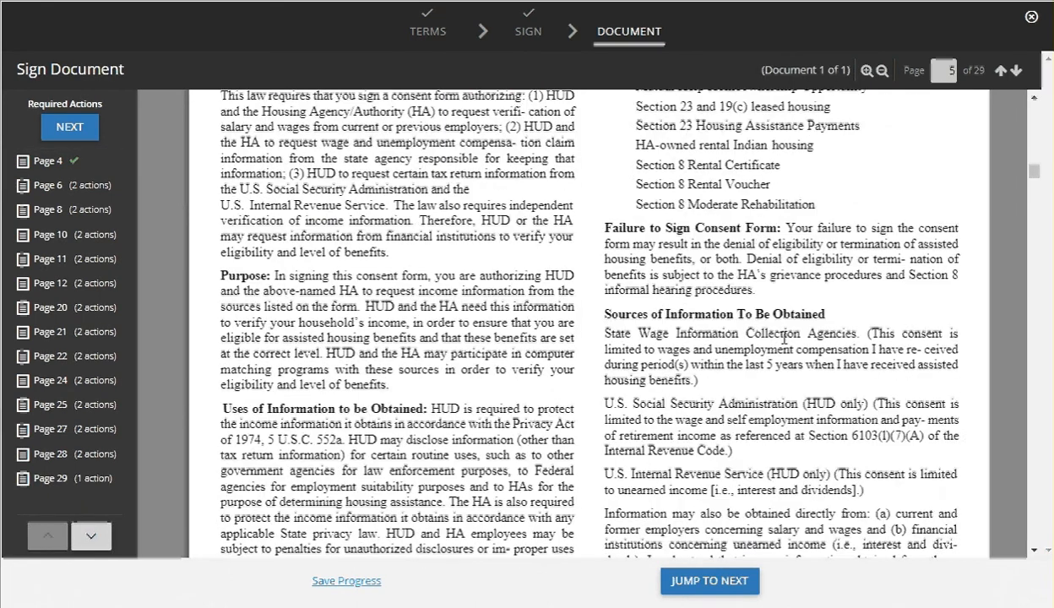
scroll(697, 254, "up", 6)
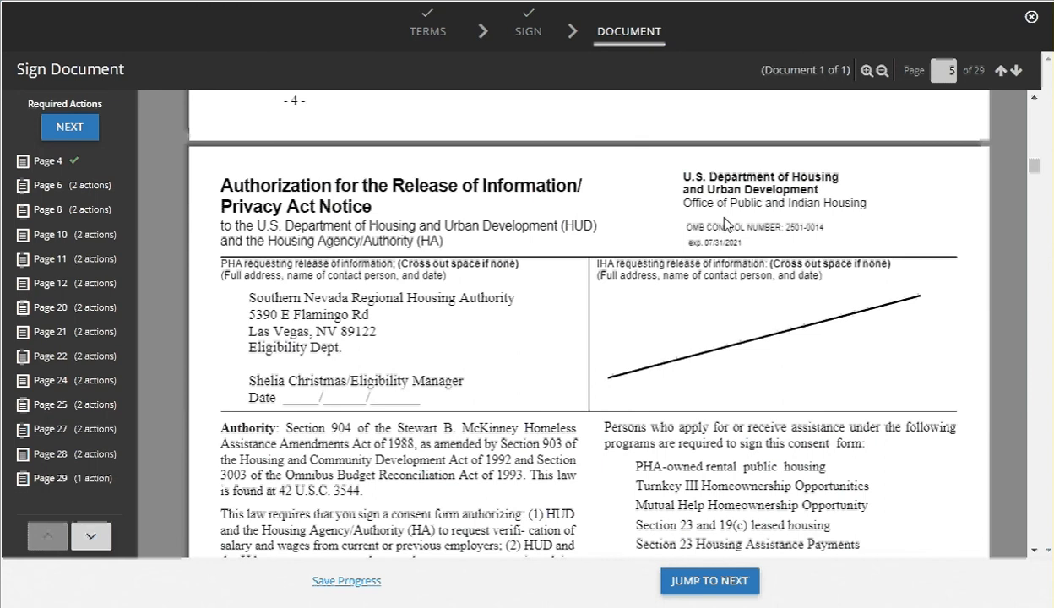
scroll(725, 223, "down", 10)
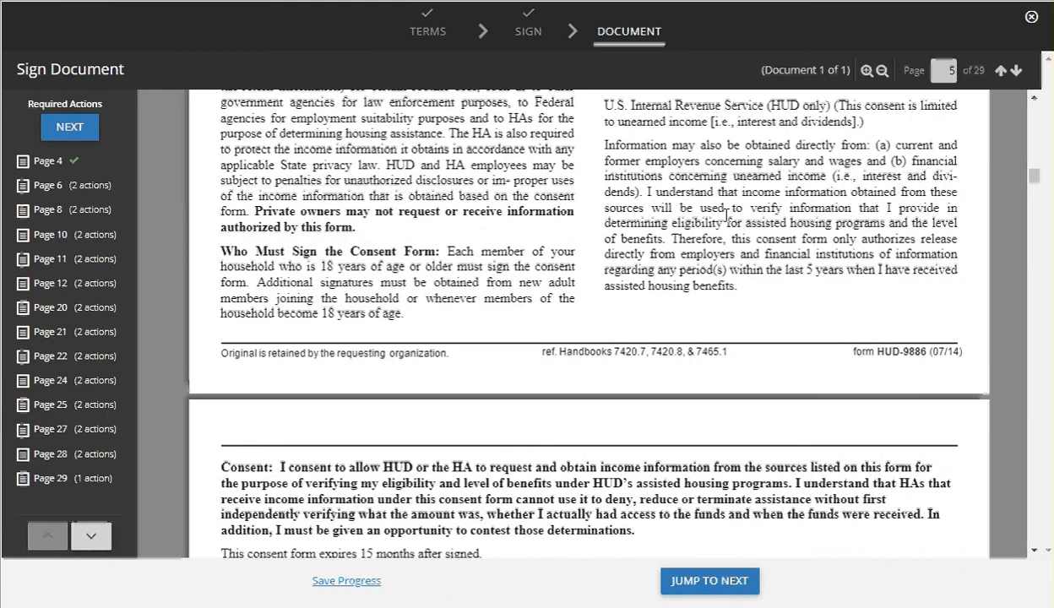
scroll(742, 253, "down", 1)
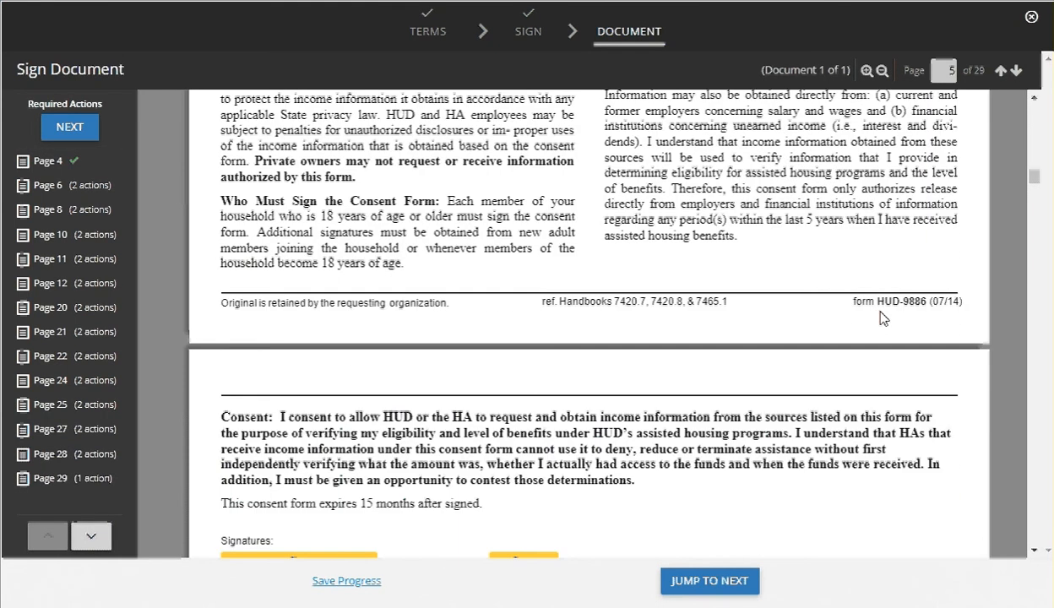
scroll(882, 315, "down", 4)
left_click(325, 226)
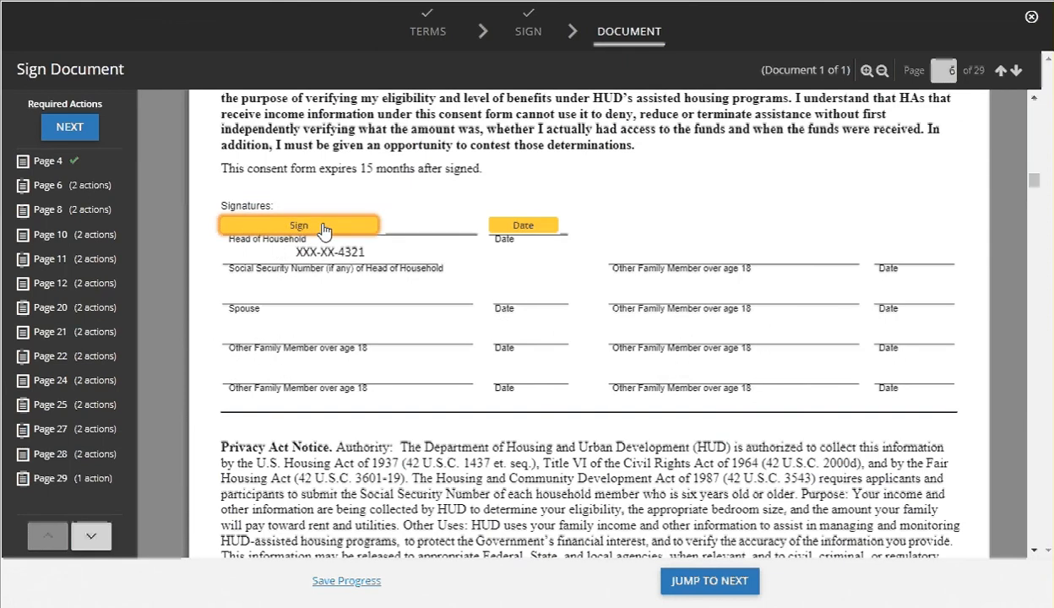
left_click(532, 226)
Step: Sign and date the acknowledgment of the Debts Owed to PHAs & Termination Notice on page 8
scroll(722, 338, "down", 10)
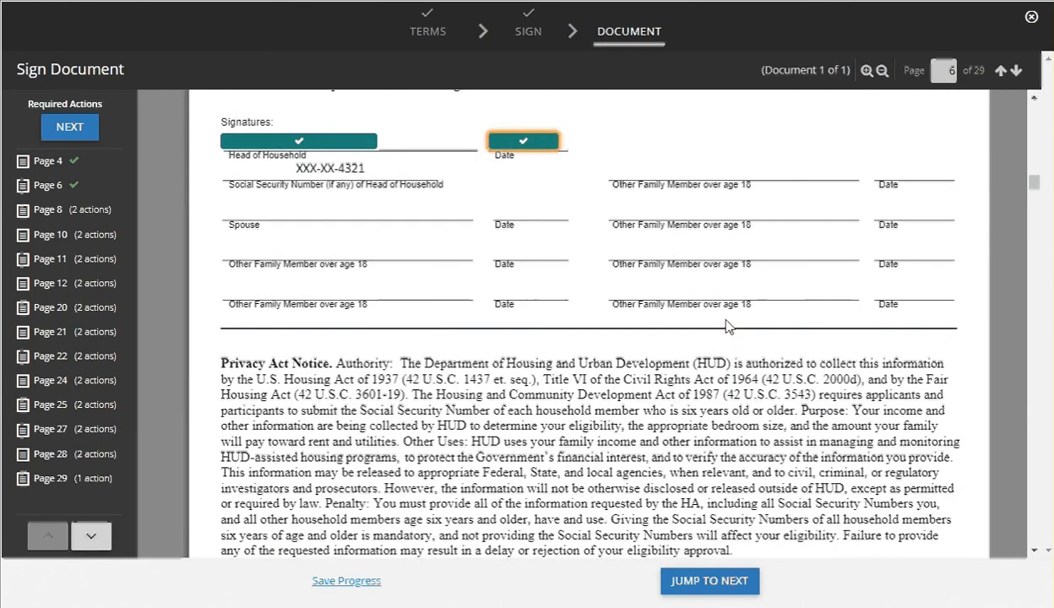
scroll(726, 318, "up", 2)
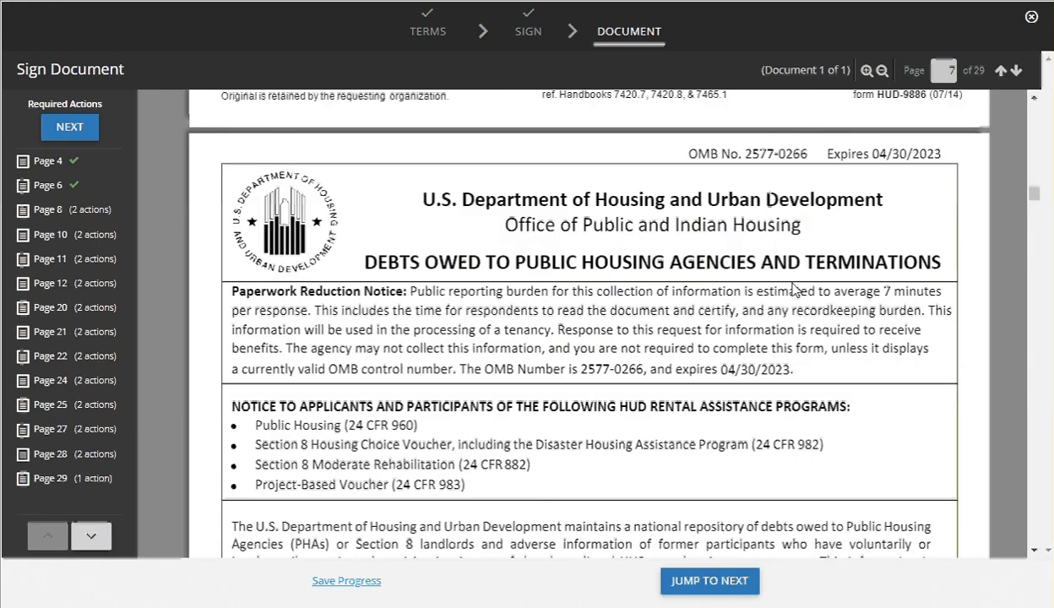
scroll(794, 289, "down", 15)
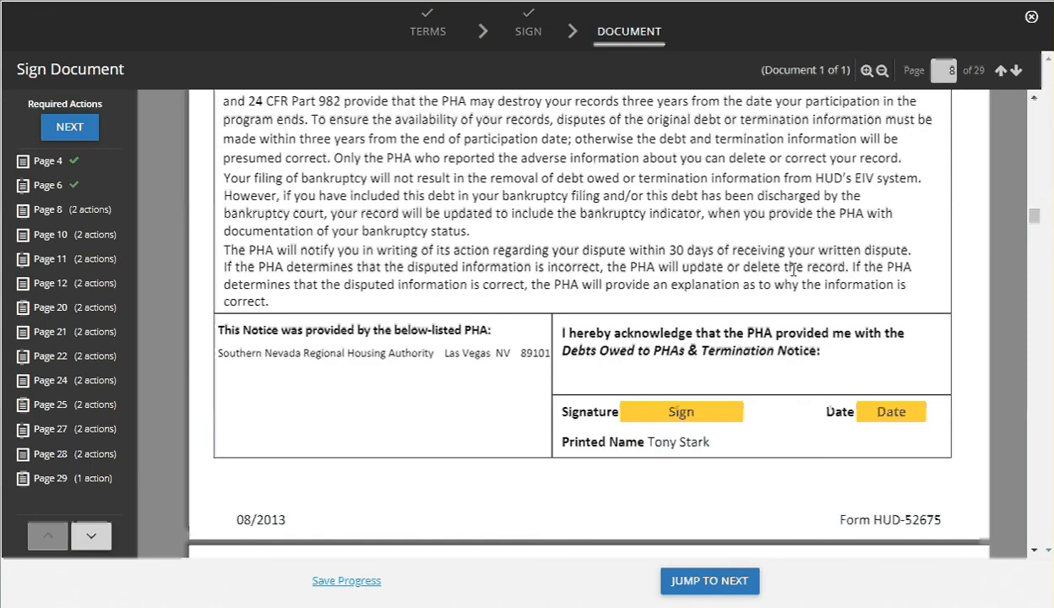
scroll(794, 270, "down", 5)
scroll(715, 297, "up", 4)
left_click(693, 322)
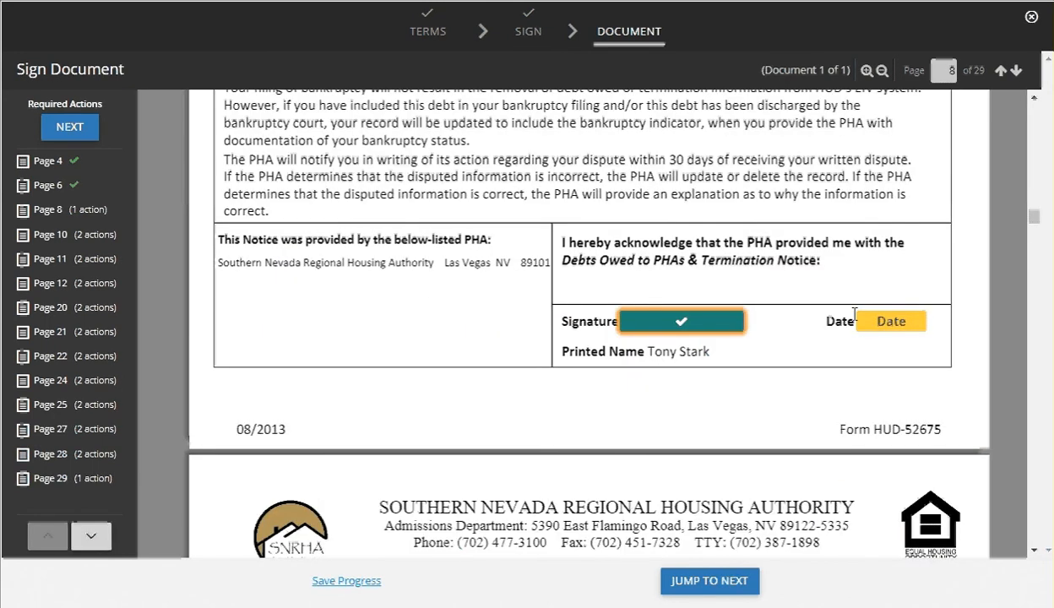
left_click(863, 323)
Step: Examine the head of household and spouse/co-head details on the Admission EIV Screening form on page 9
scroll(670, 289, "down", 6)
scroll(670, 296, "up", 1)
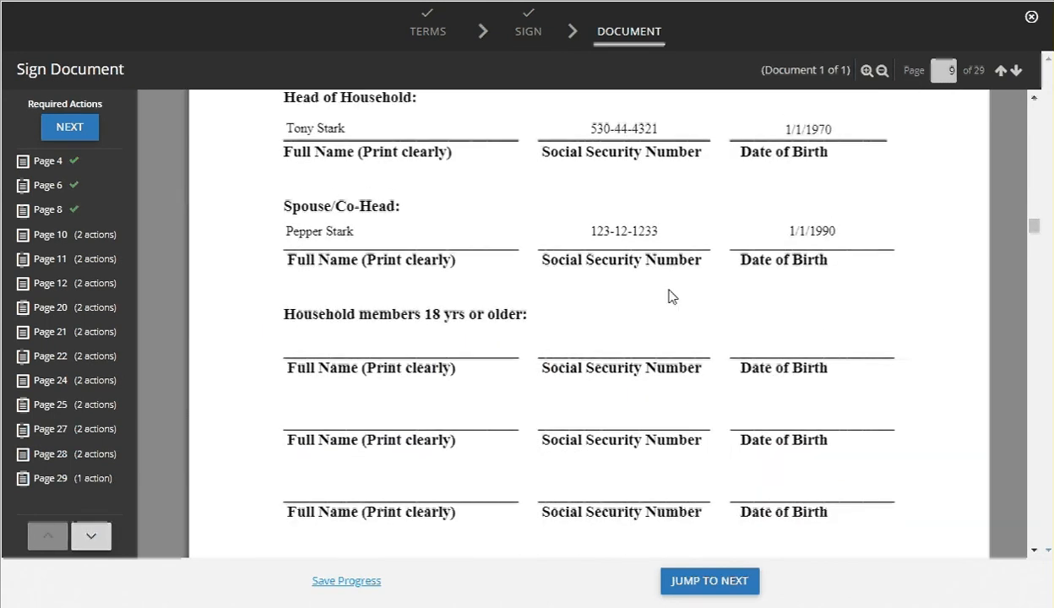
scroll(670, 296, "up", 5)
scroll(672, 285, "down", 2)
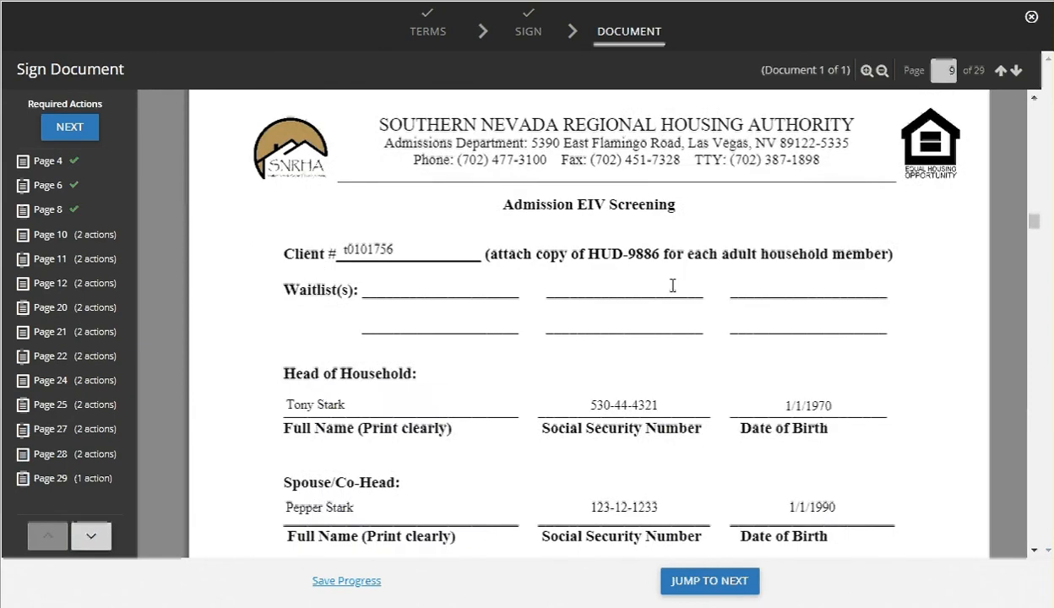
scroll(671, 287, "down", 3)
scroll(671, 290, "up", 2)
scroll(671, 287, "down", 10)
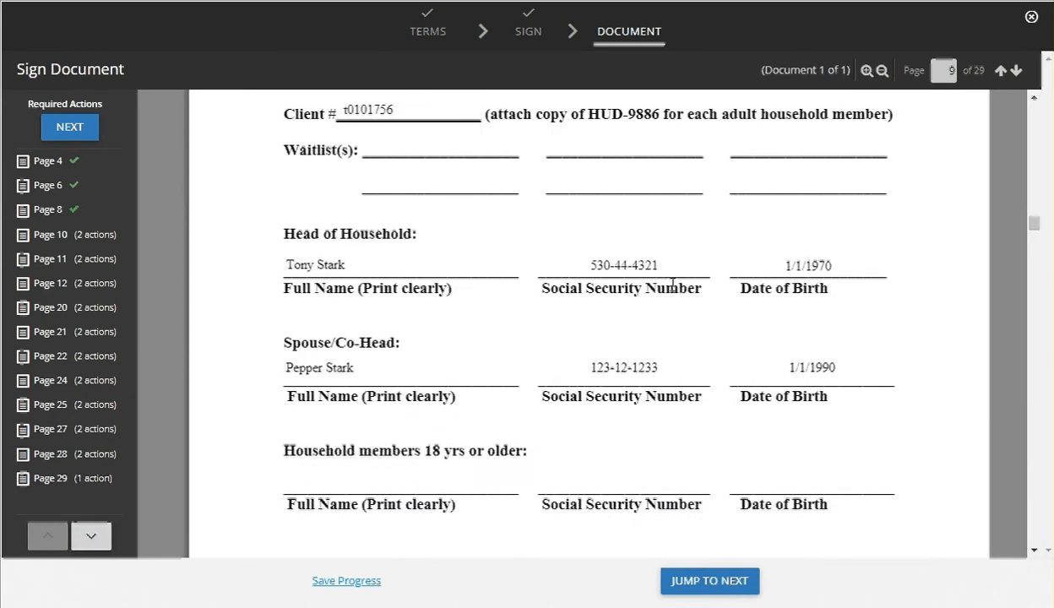
Step: Sign and date the Applicant / Participant / Resident Certification as head of household on page 10
scroll(672, 280, "down", 2)
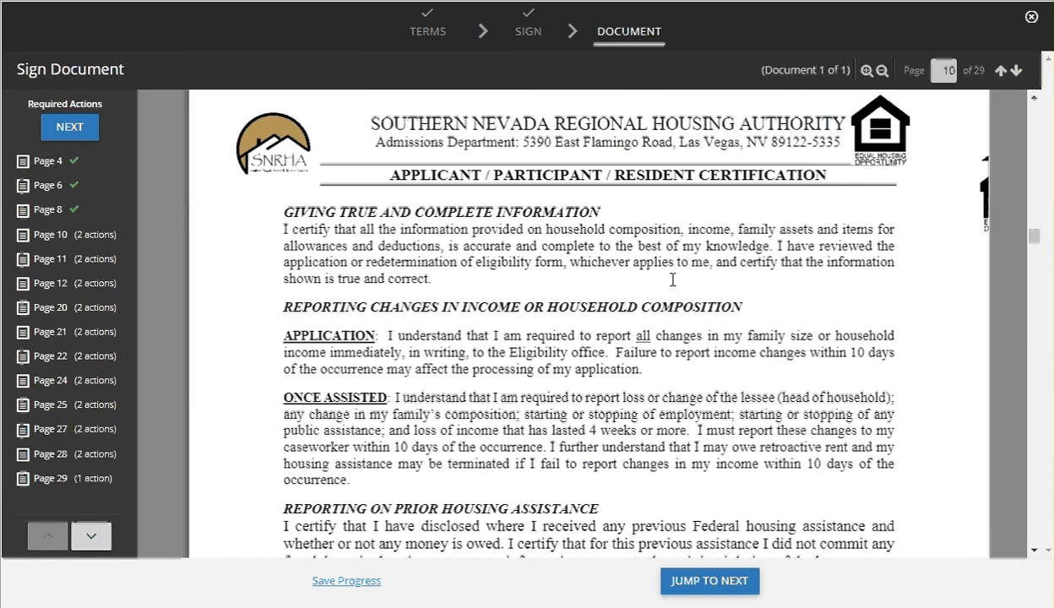
scroll(494, 207, "down", 6)
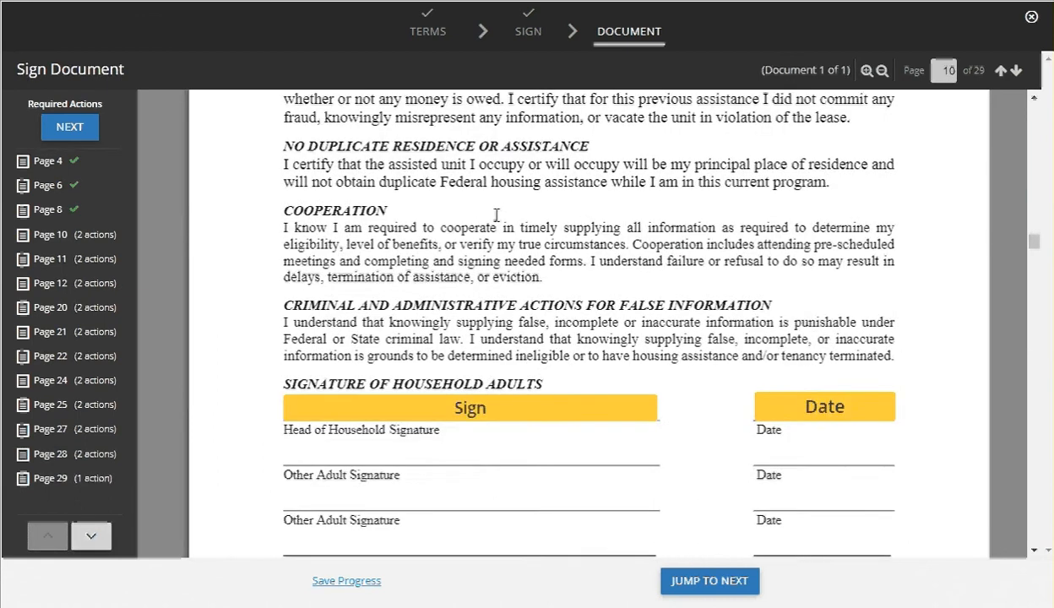
left_click(486, 351)
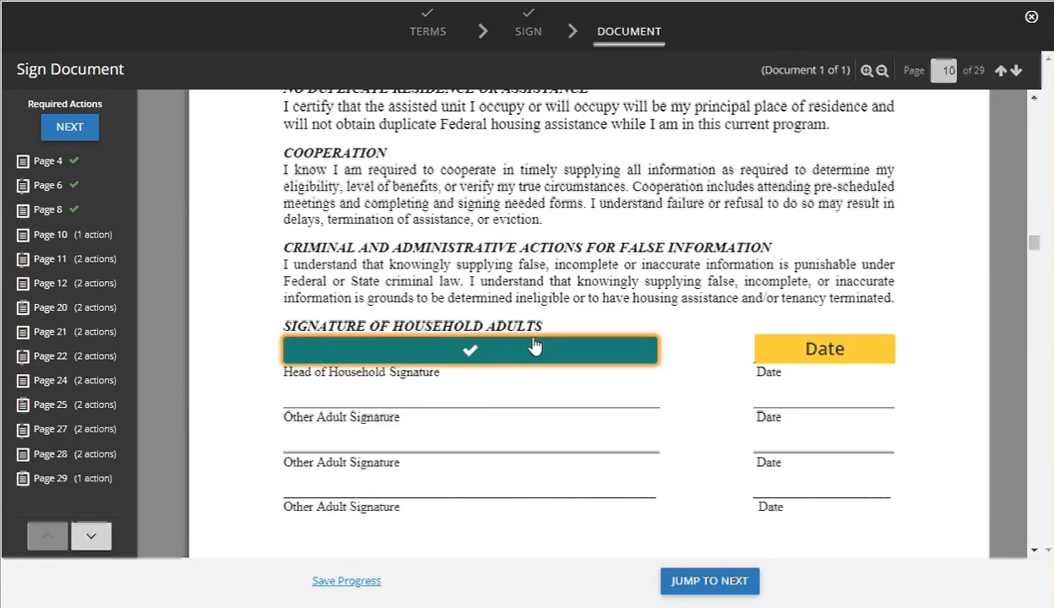
left_click(817, 352)
Step: Sign and date the Notification of HUD Allowable Deductions as head of household on page 11
scroll(710, 231, "down", 10)
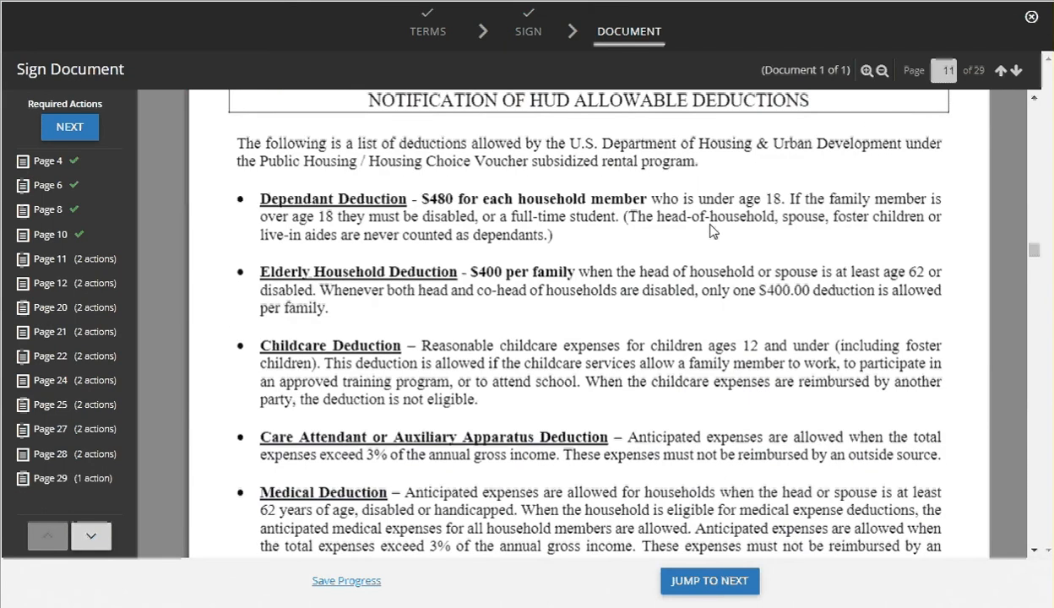
left_click(458, 406)
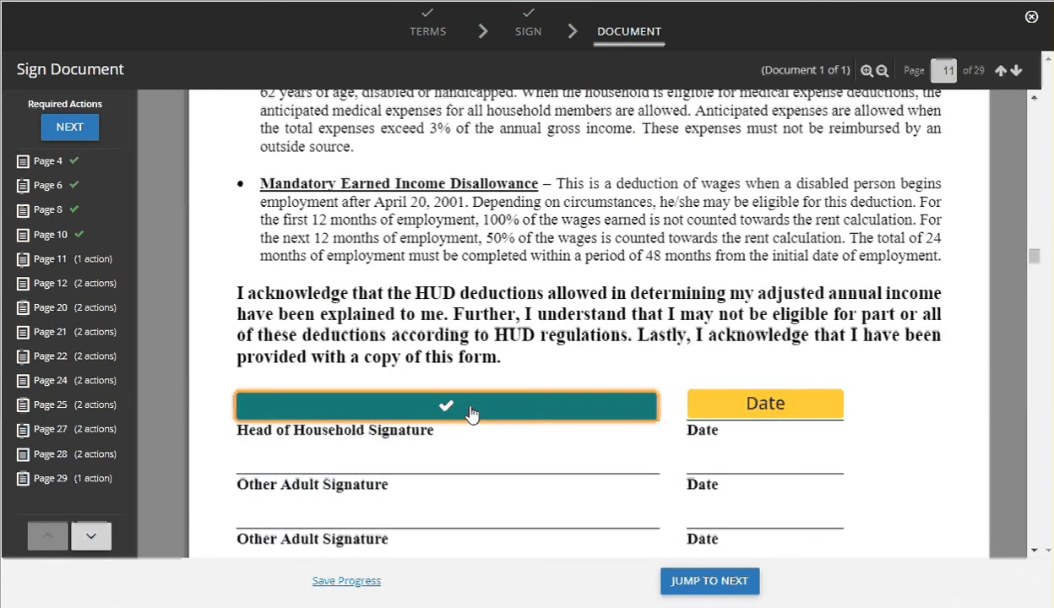
left_click(756, 406)
Step: Sign and date the 2020 Non-Discrimination Notice as head of household on page 12
scroll(611, 271, "down", 3)
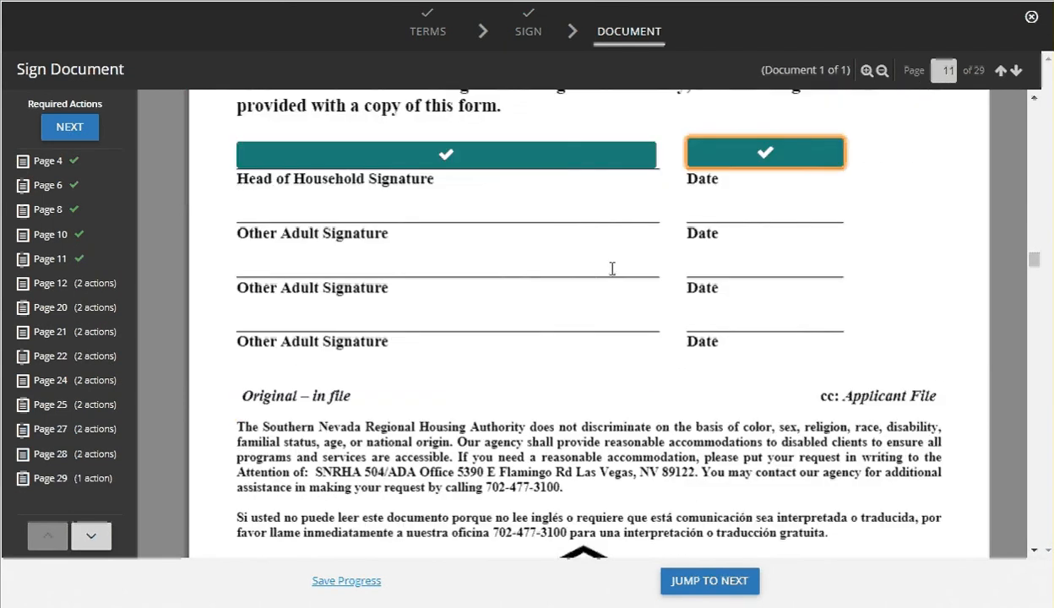
scroll(614, 270, "down", 3)
scroll(613, 270, "down", 12)
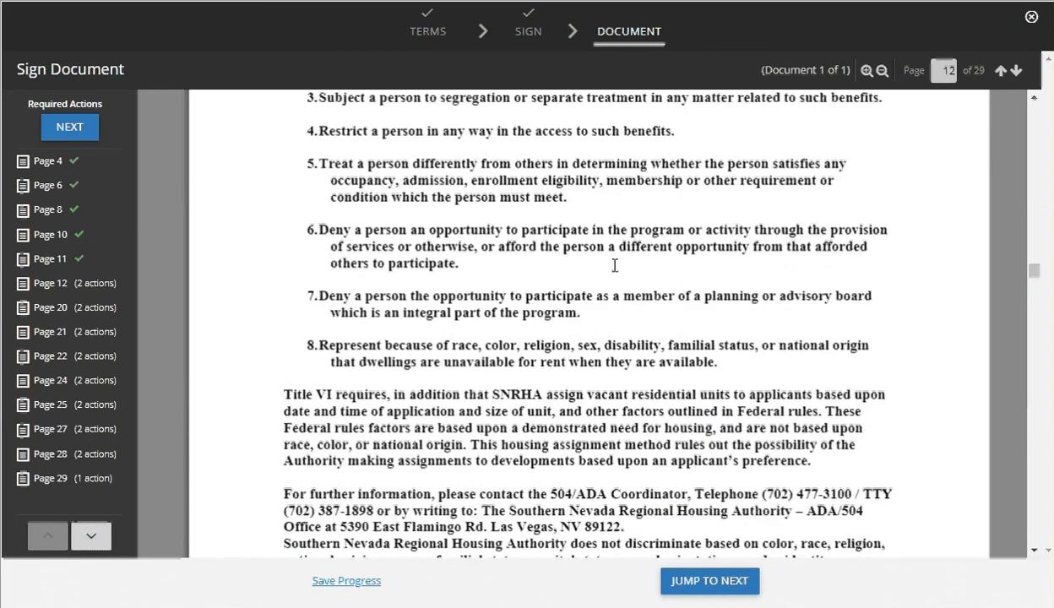
scroll(549, 236, "down", 3)
left_click(475, 112)
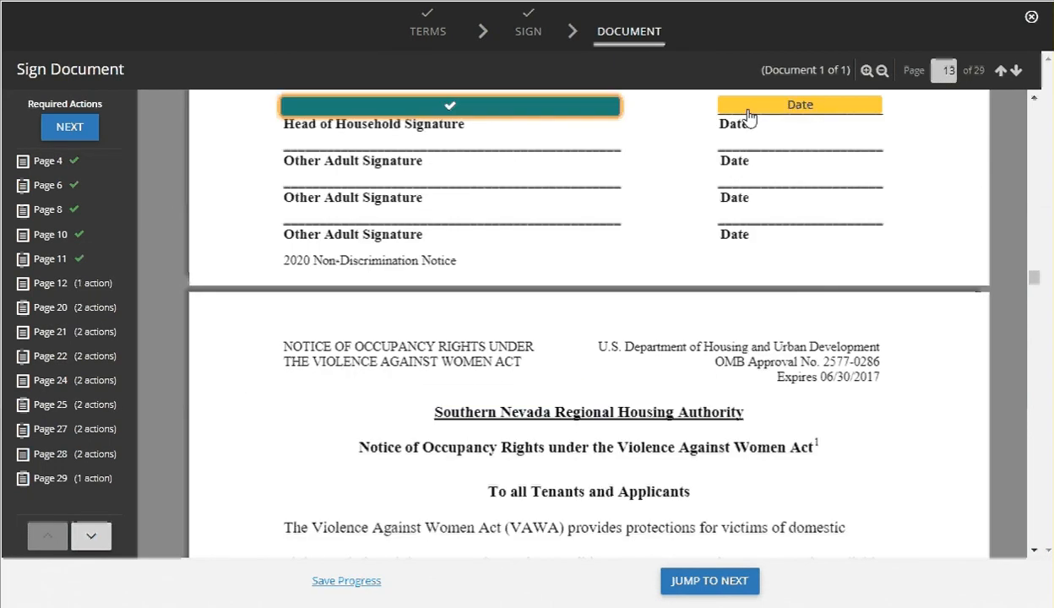
left_click(750, 116)
Step: Review the No Out of Pocket Medical form on page 29 and complete the signing of the head of household's 29-page document
scroll(747, 355, "down", 3)
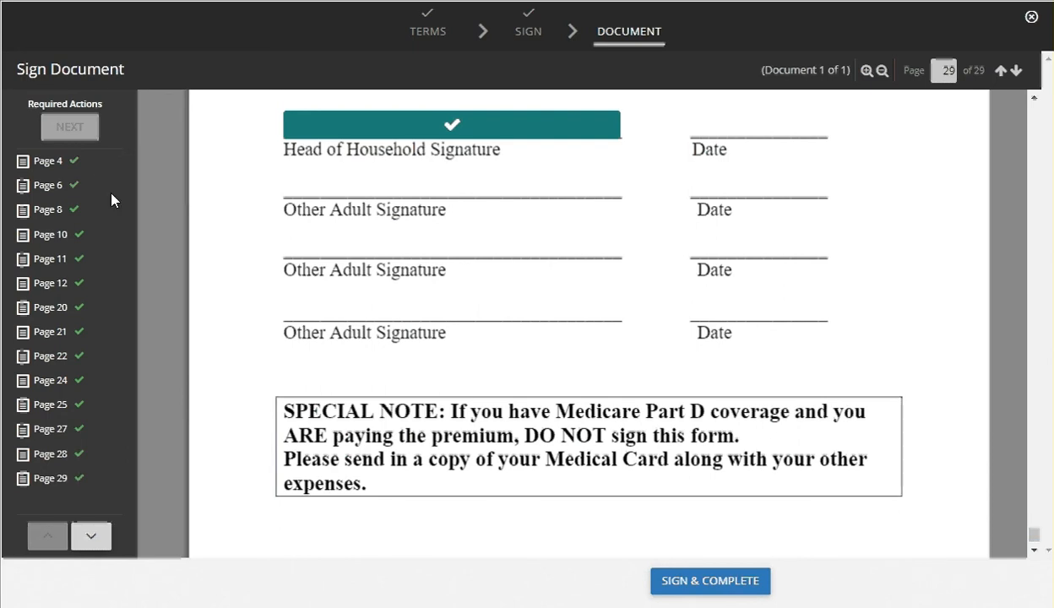
scroll(850, 317, "up", 3)
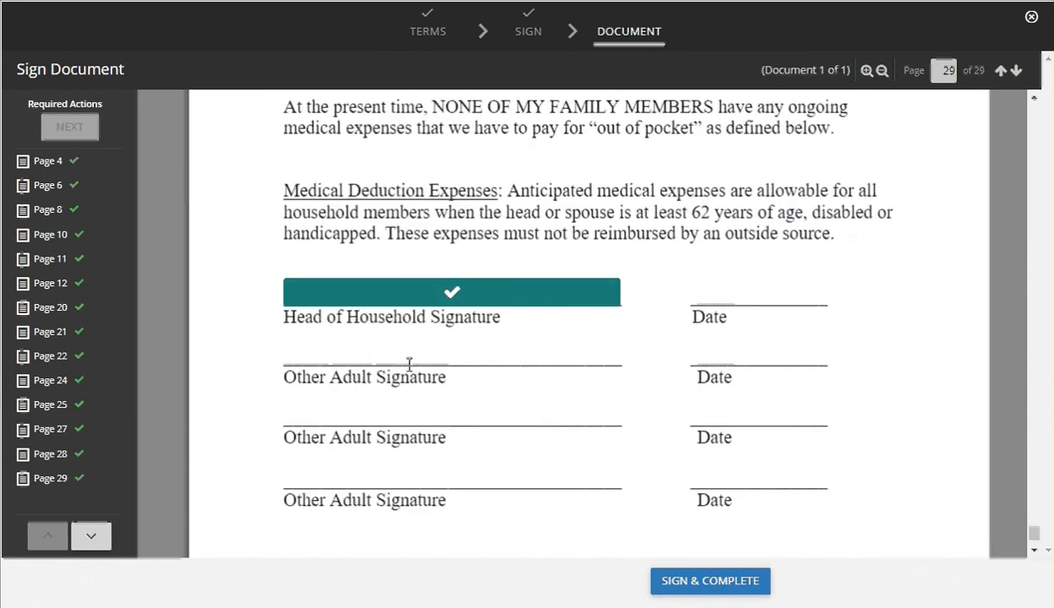
scroll(640, 320, "down", 3)
scroll(640, 320, "down", 2)
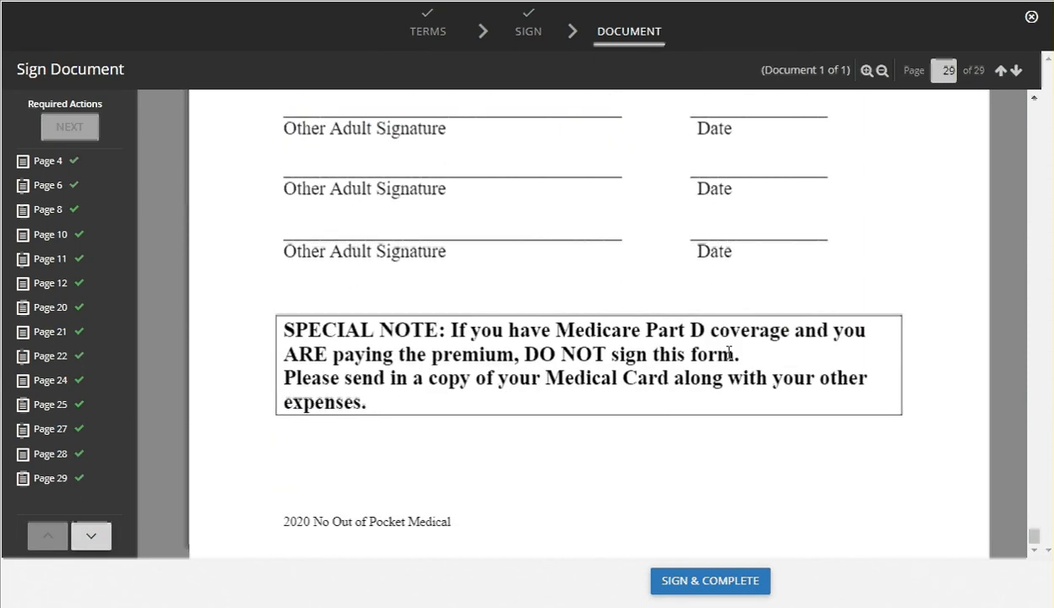
left_click(689, 591)
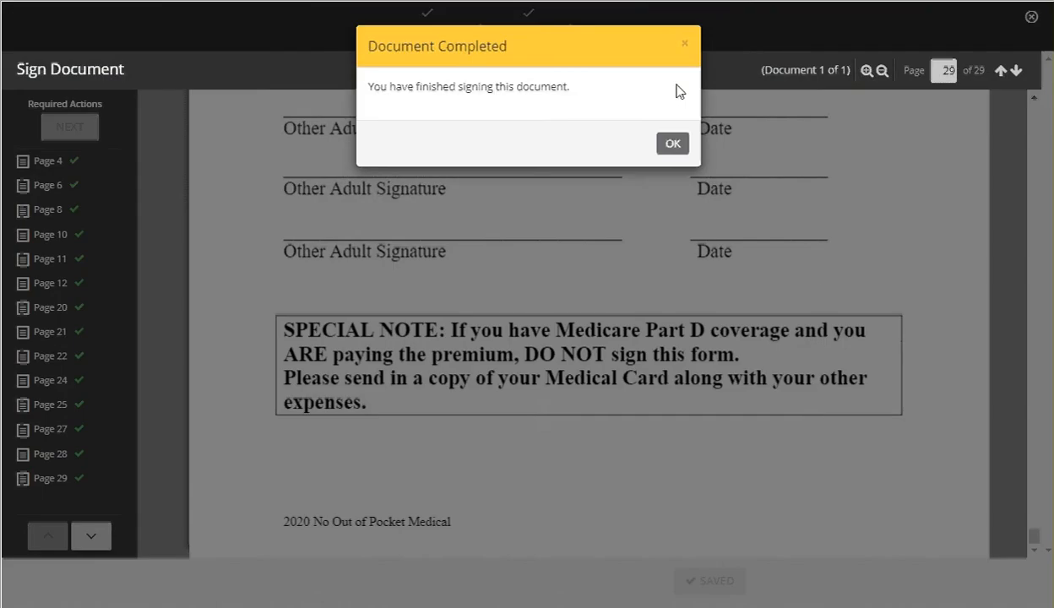
left_click(671, 145)
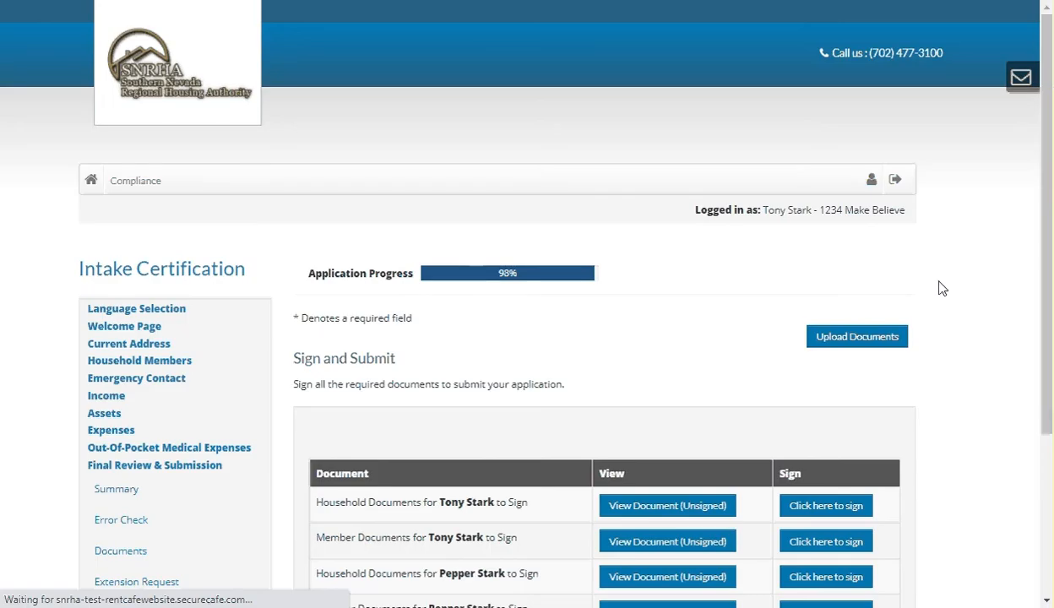
Step: Complete the signing of the co-head's five-page member documents and return to the Sign and Submit page
scroll(937, 287, "down", 1)
scroll(943, 291, "down", 1)
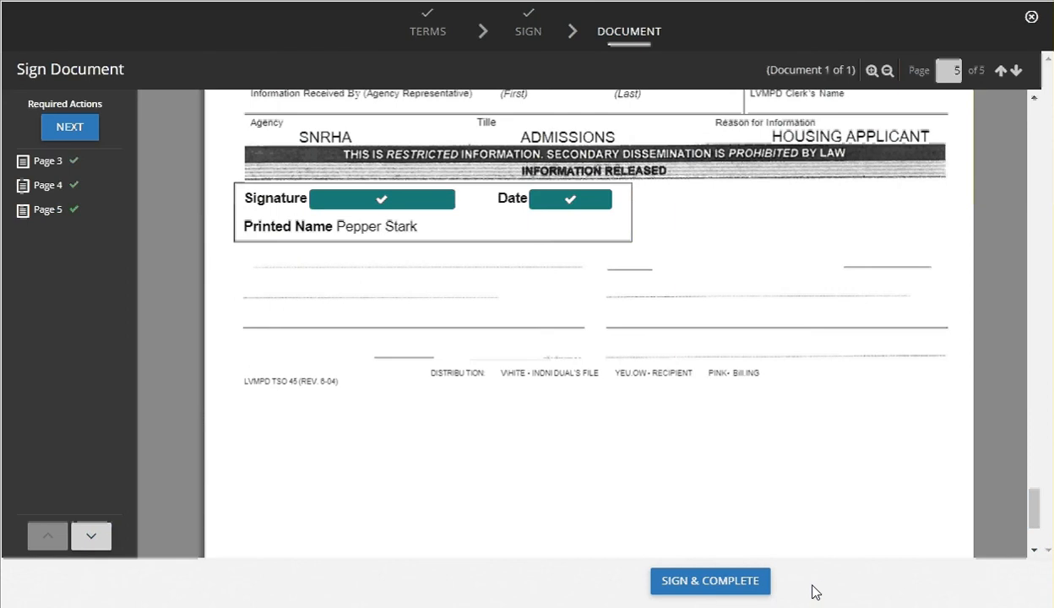
left_click(733, 587)
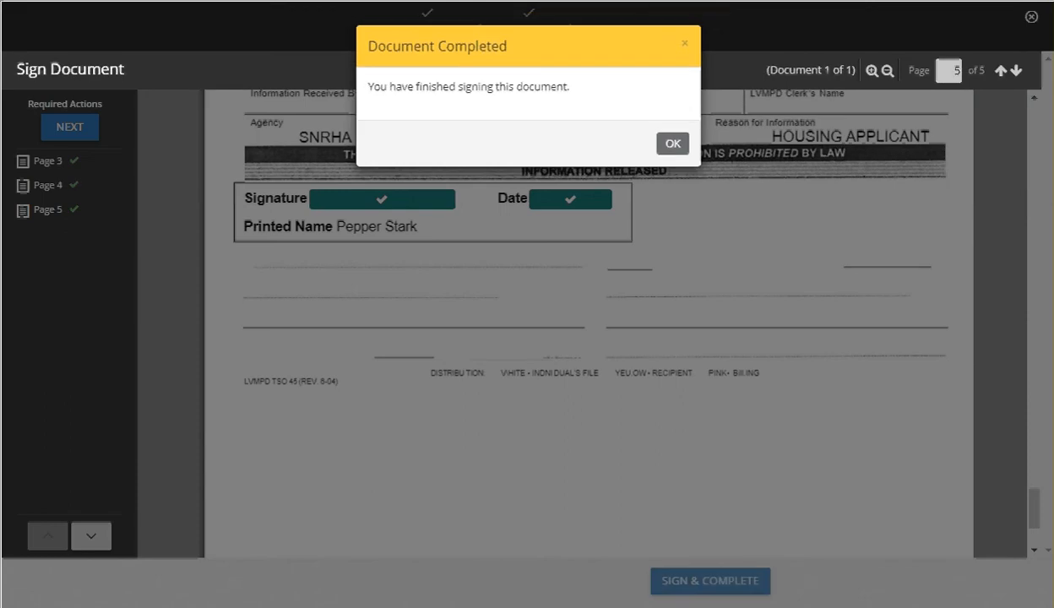
left_click(672, 145)
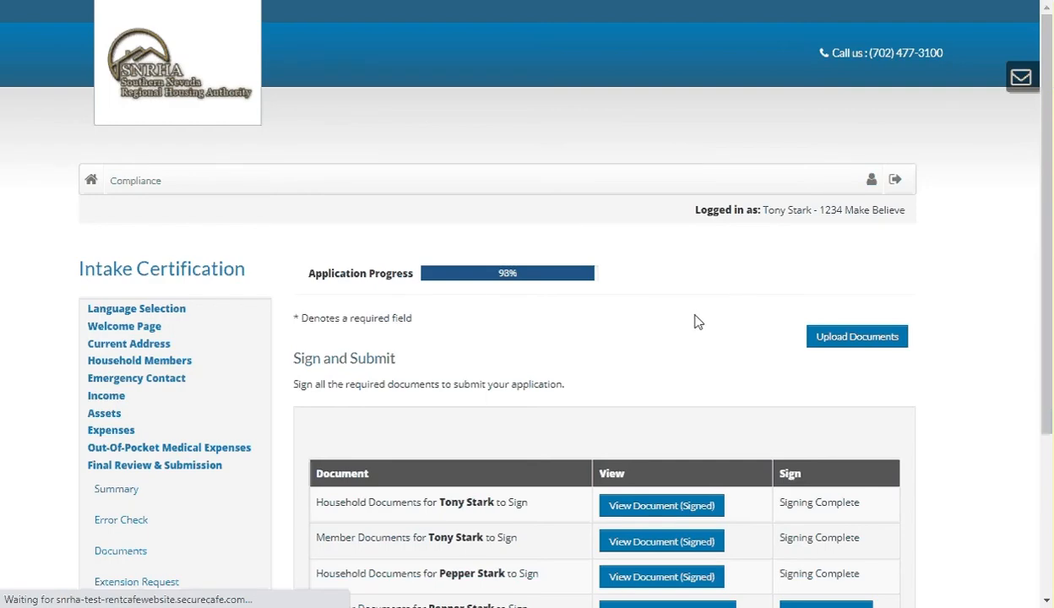
Step: Check the signing status of all household and member documents and the submission status of the intake certification
scroll(697, 322, "down", 1)
scroll(696, 321, "down", 2)
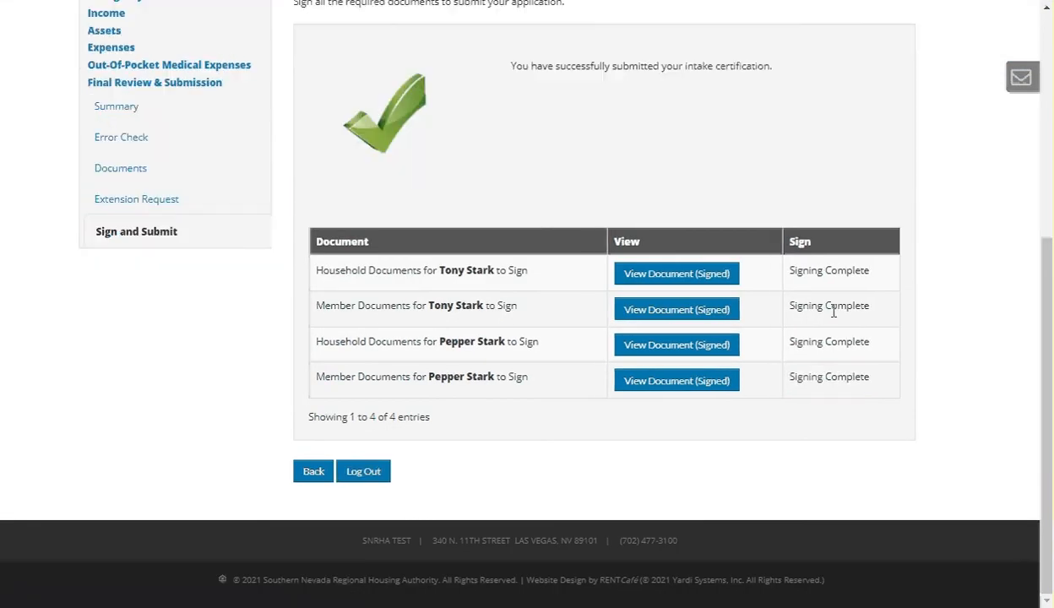
scroll(845, 325, "up", 1)
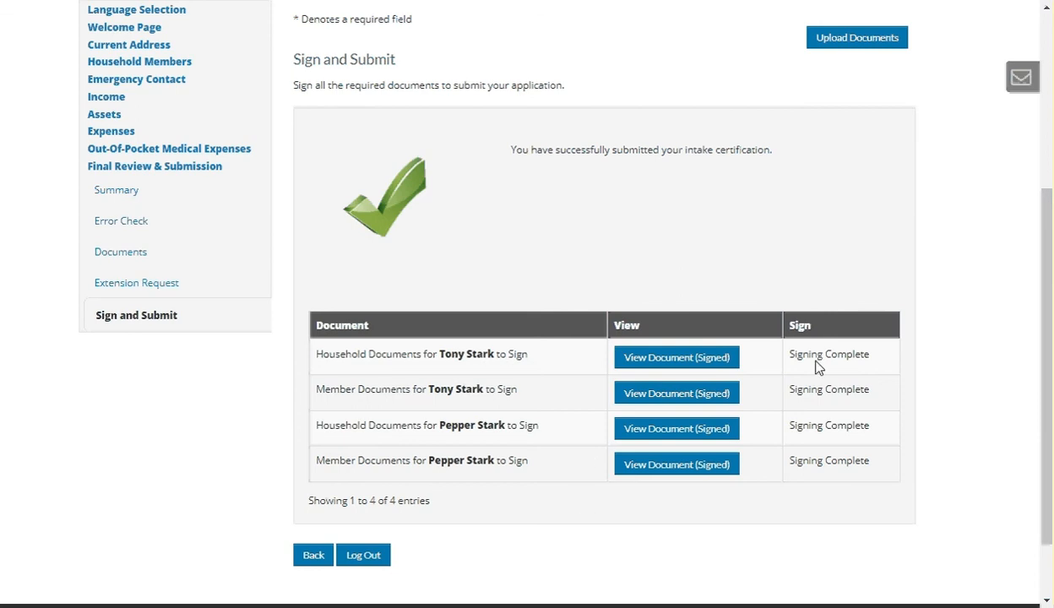
left_click_drag(791, 354, 870, 357)
scroll(717, 297, "up", 1)
scroll(717, 297, "down", 1)
scroll(973, 245, "down", 1)
scroll(972, 245, "up", 1)
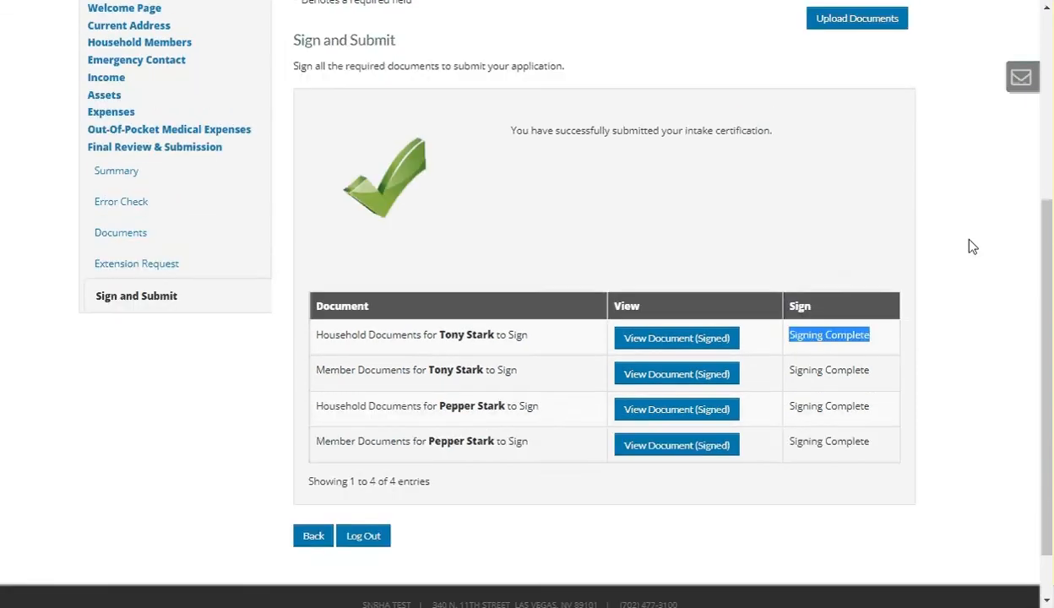